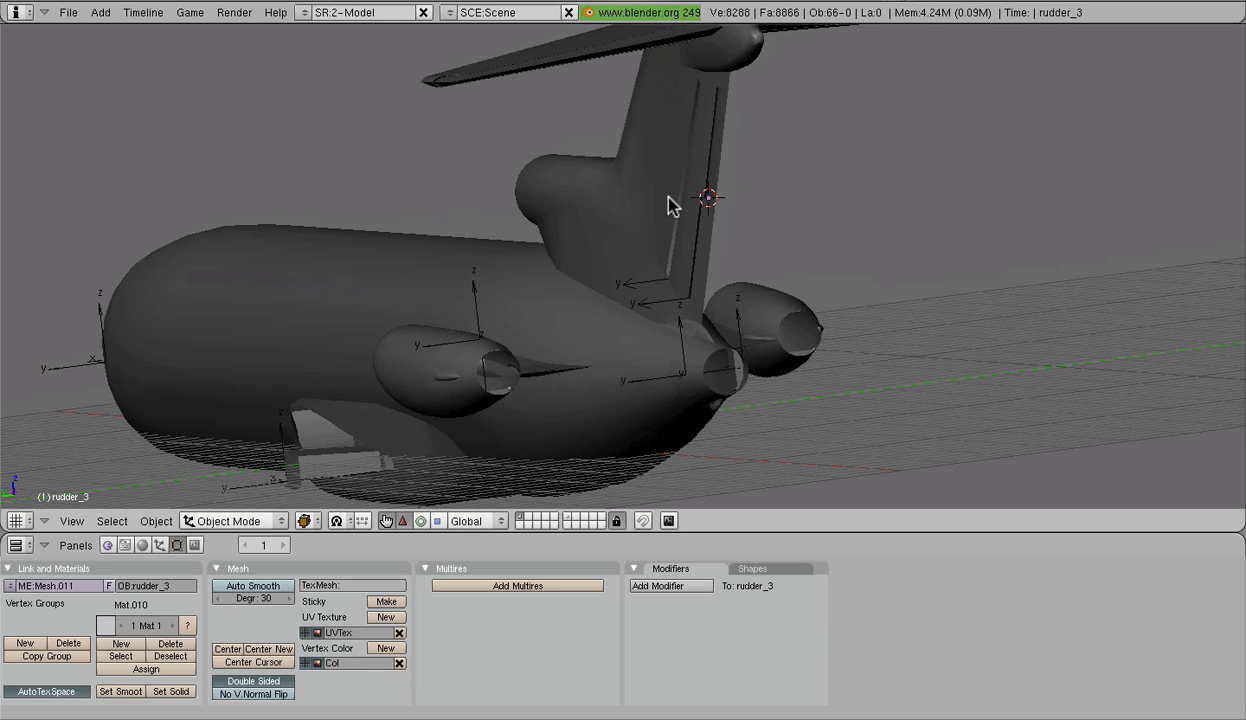
Step: Examine the aircraft's tail, rear engines and vertical fin up close and within the whole model
middle_click_drag(829, 206, 800, 211, "shift")
scroll(661, 238, "up", 2)
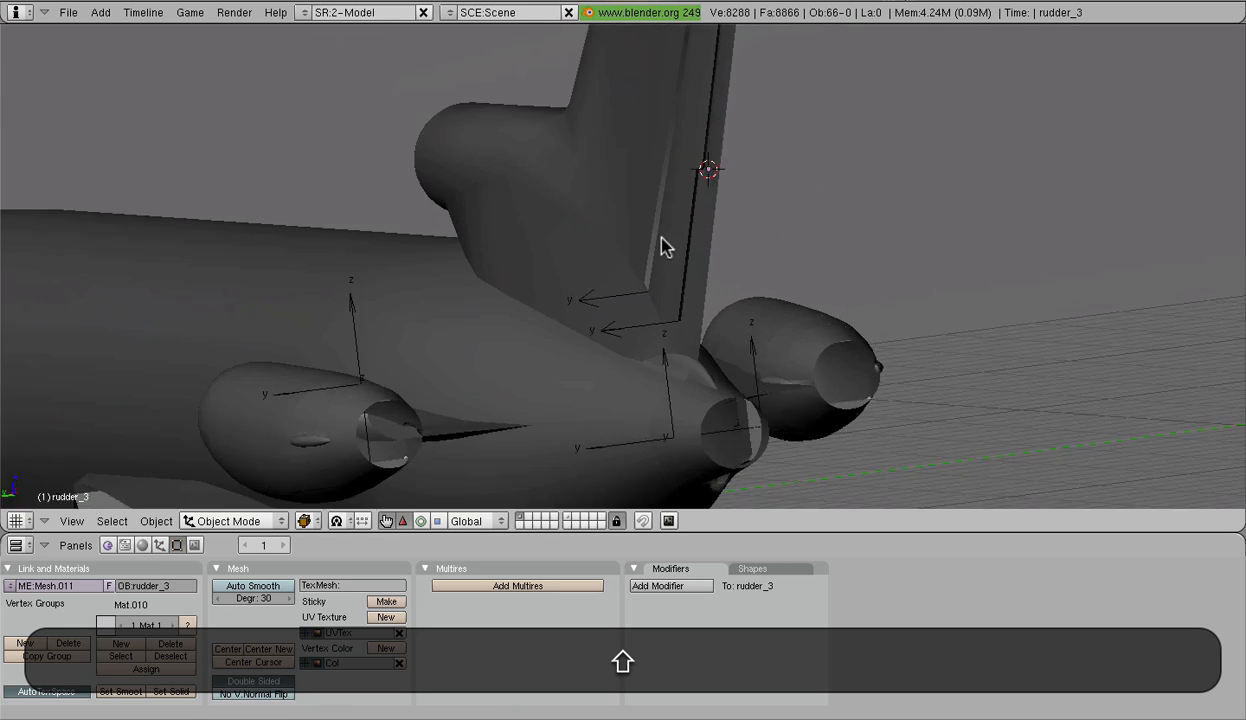
scroll(780, 246, "up", 2)
scroll(898, 253, "down", 3)
scroll(807, 284, "down", 6)
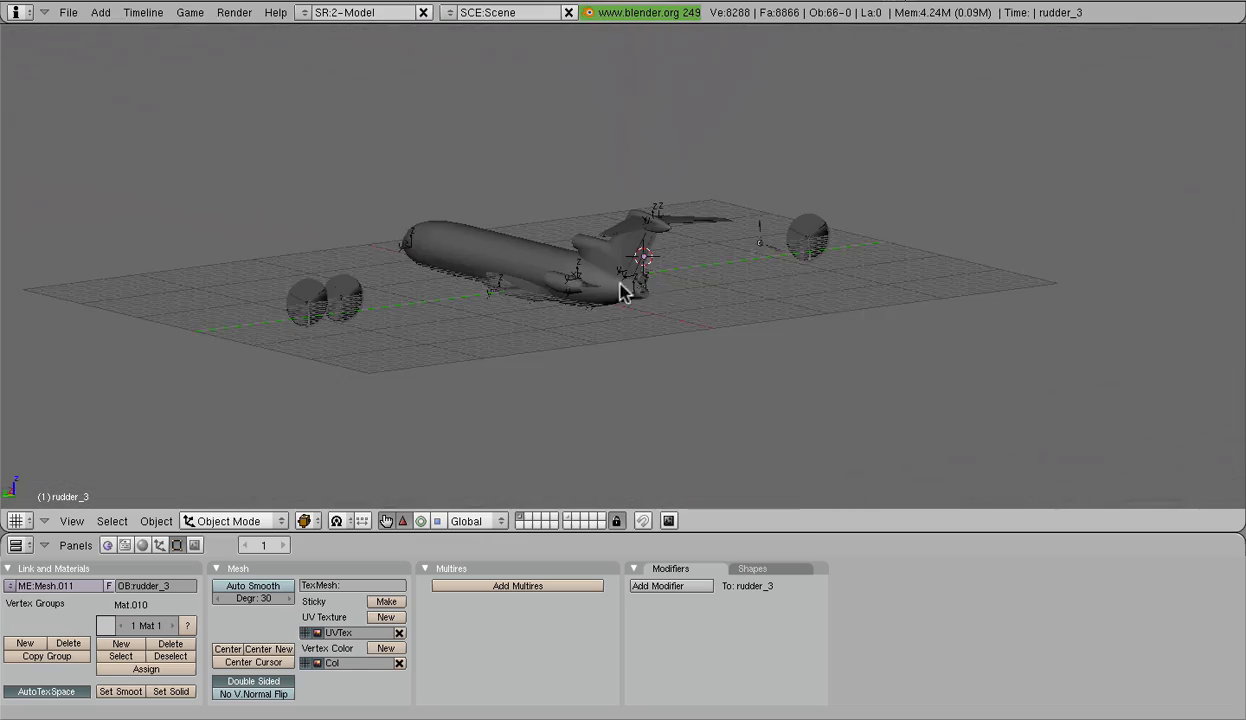
mouse_move(620, 291)
middle_mouse_down()
mouse_move(587, 381)
mouse_move(514, 350)
mouse_move(575, 312)
middle_mouse_up()
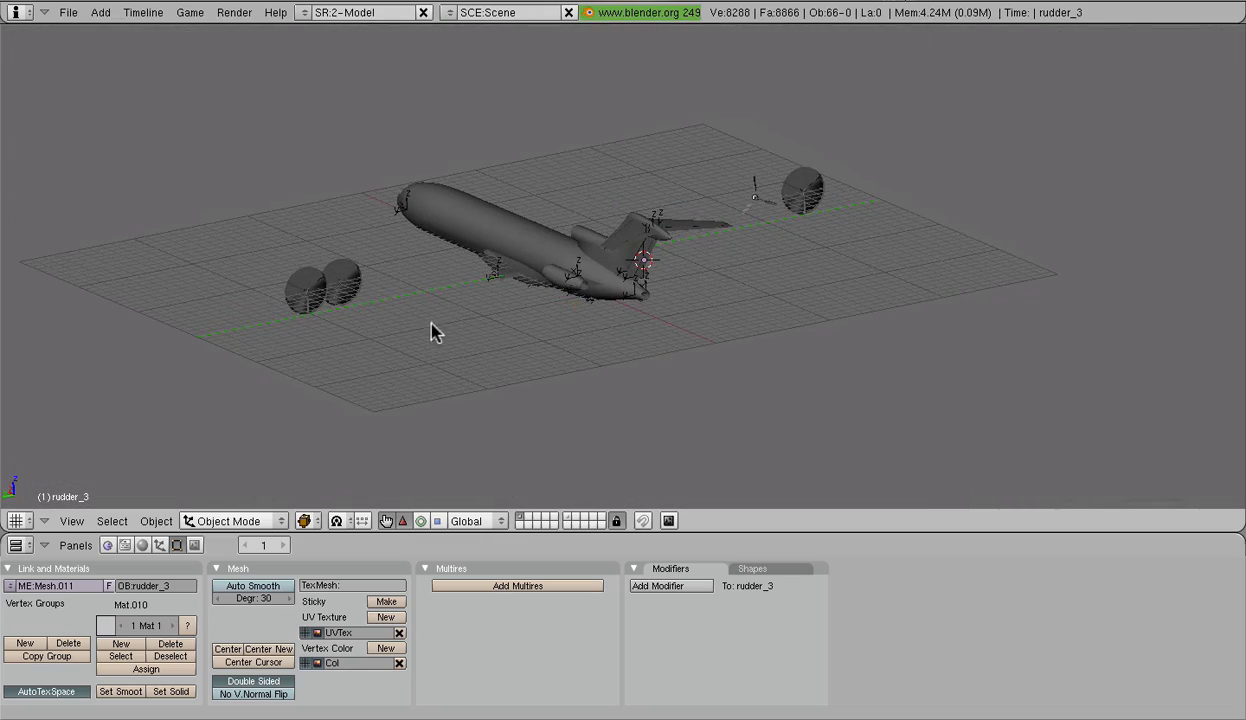
scroll(470, 298, "up", 4)
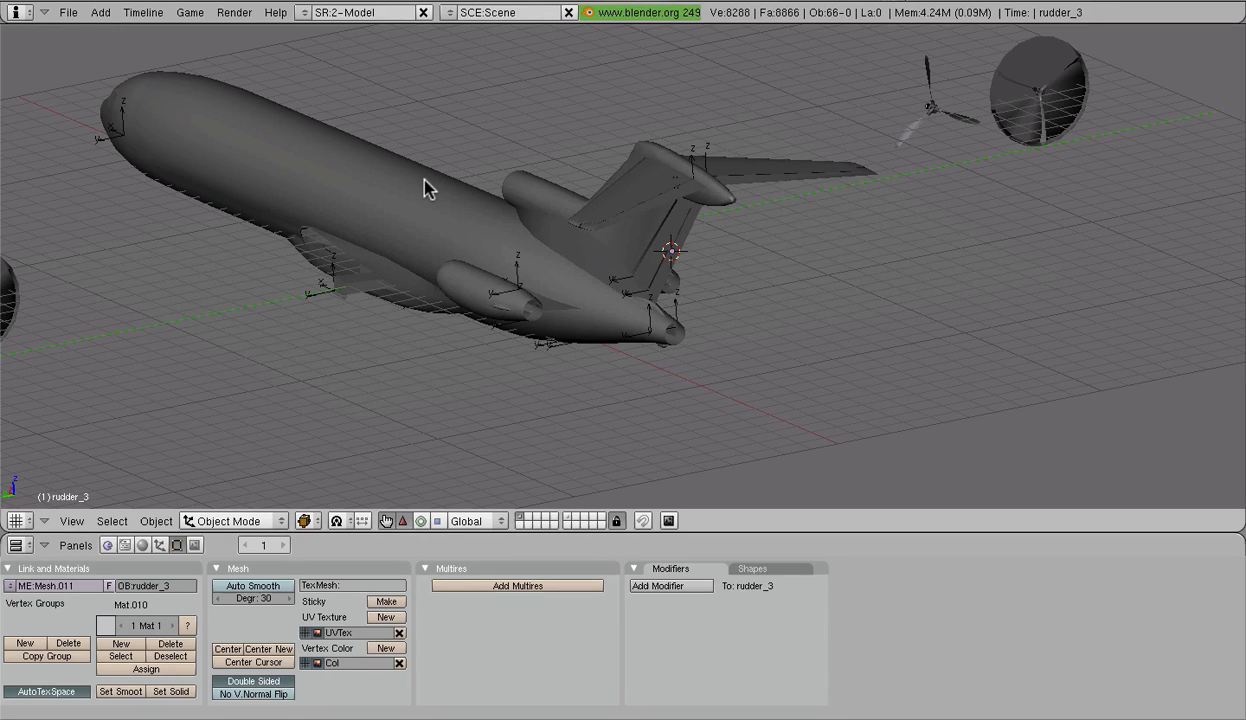
scroll(880, 317, "up", 6)
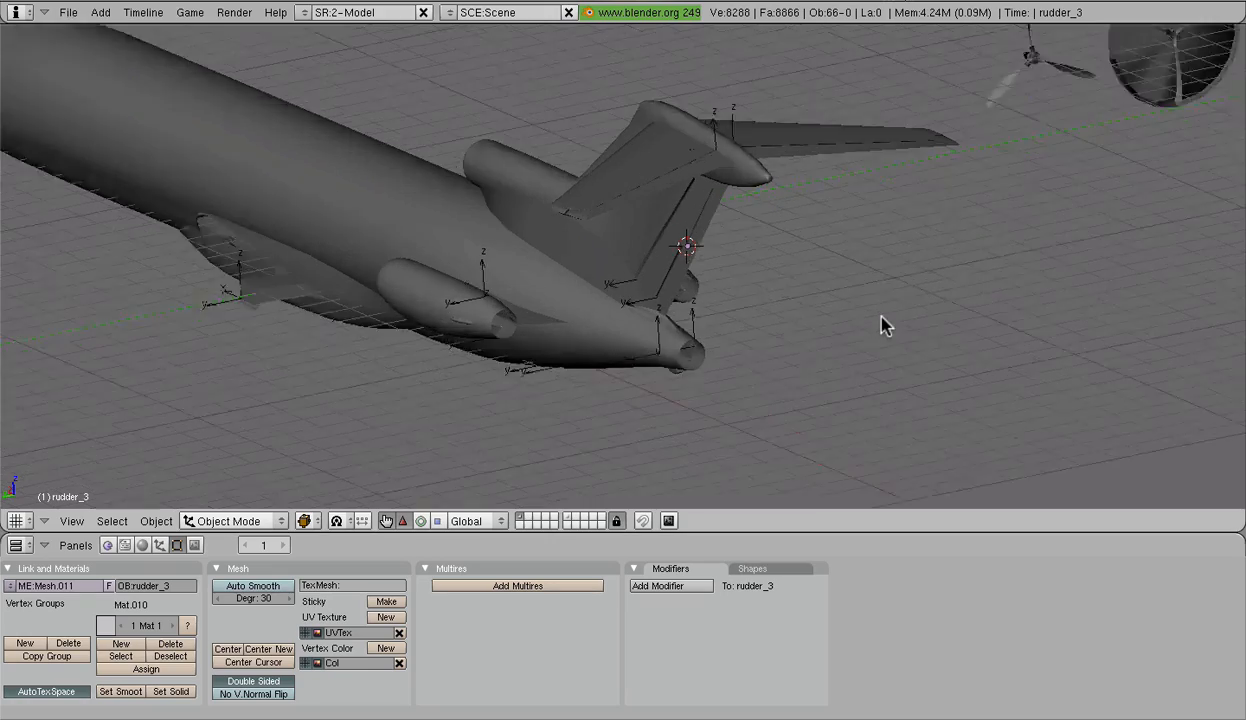
middle_click_drag(876, 317, 659, 214, "shift")
Step: Select the rudder panels on the vertical fin one after another to identify them, and clear the selection
right_click(659, 220)
right_click(637, 292)
right_click(692, 234)
scroll(705, 323, "up", 3)
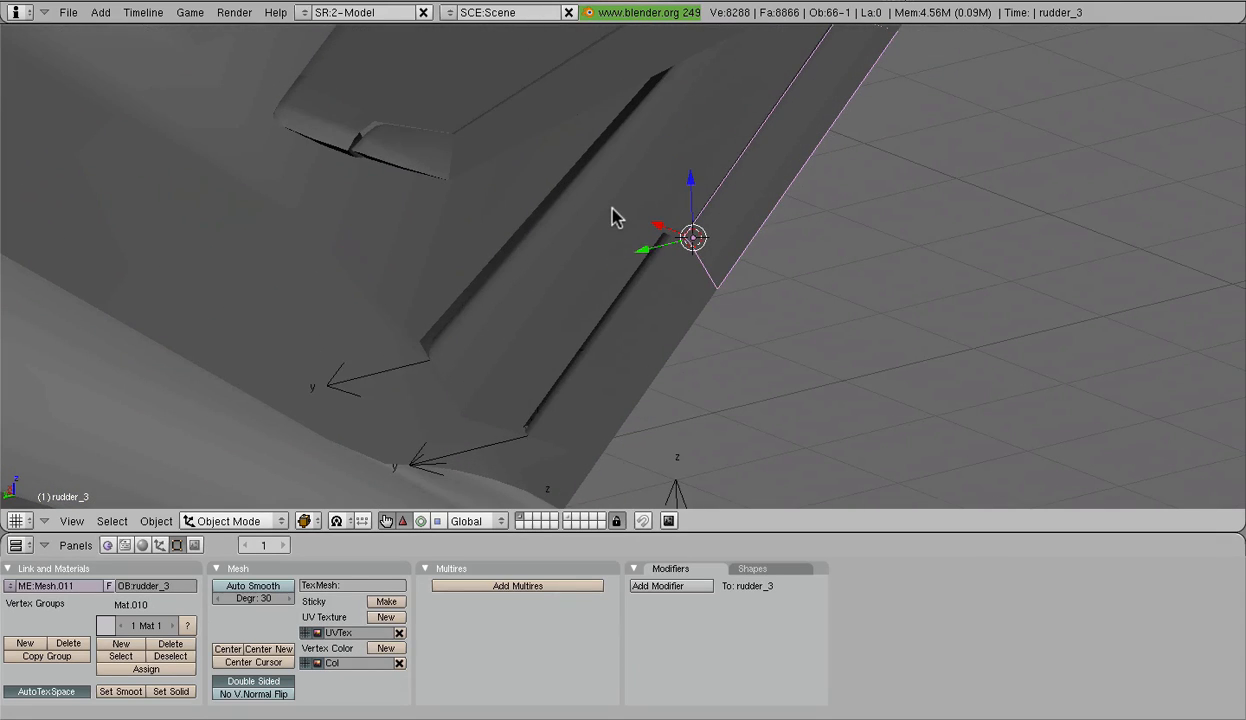
right_click(648, 287)
right_click(725, 204)
scroll(828, 302, "down", 2)
scroll(815, 300, "down", 2)
key("a")
middle_click_drag(807, 298, 754, 317)
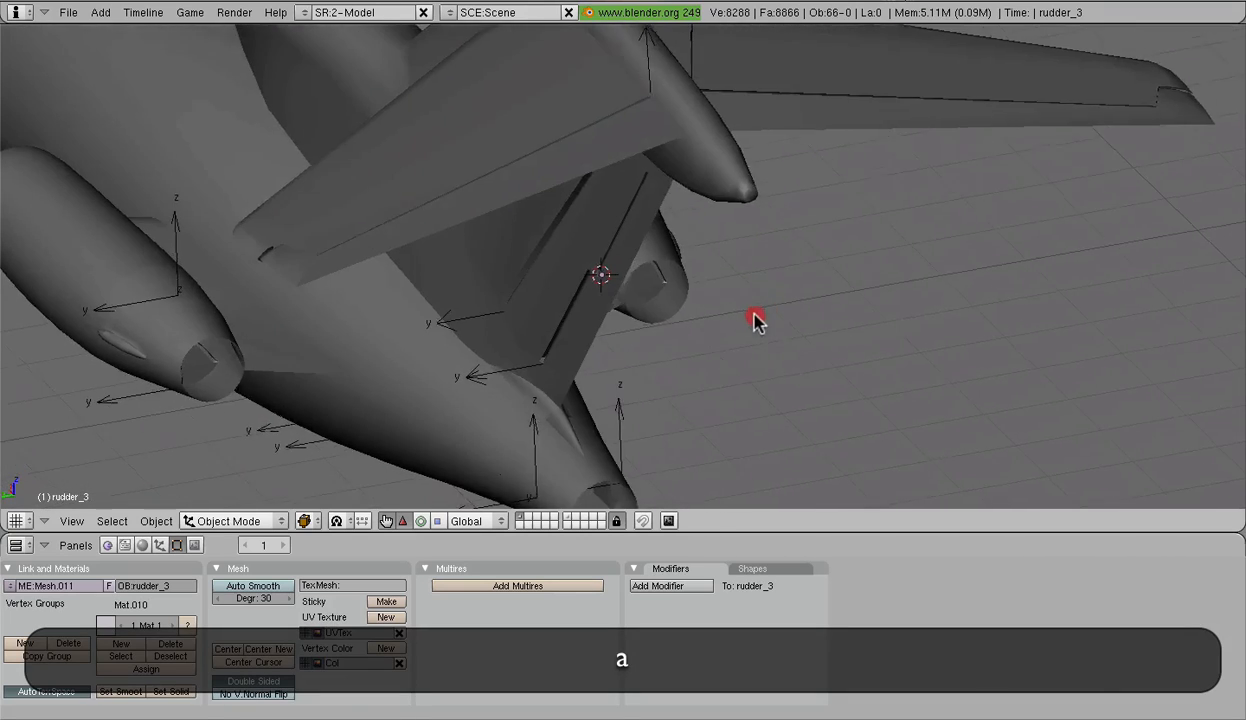
Step: Examine the slanted hinge gaps between the vertical fin and its rudder panels from several angles
scroll(523, 298, "up", 3)
middle_click_drag(456, 297, 600, 237)
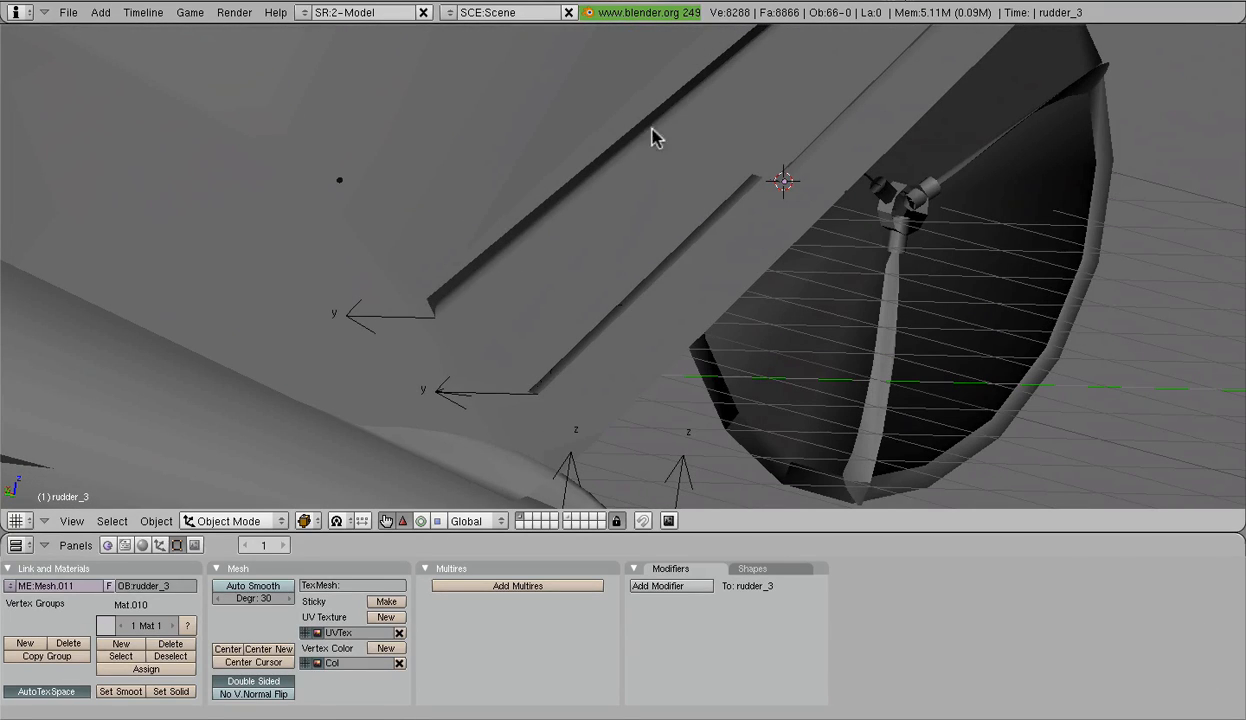
scroll(709, 92, "up", 3)
scroll(708, 95, "down", 4)
middle_click_drag(704, 111, 603, 239)
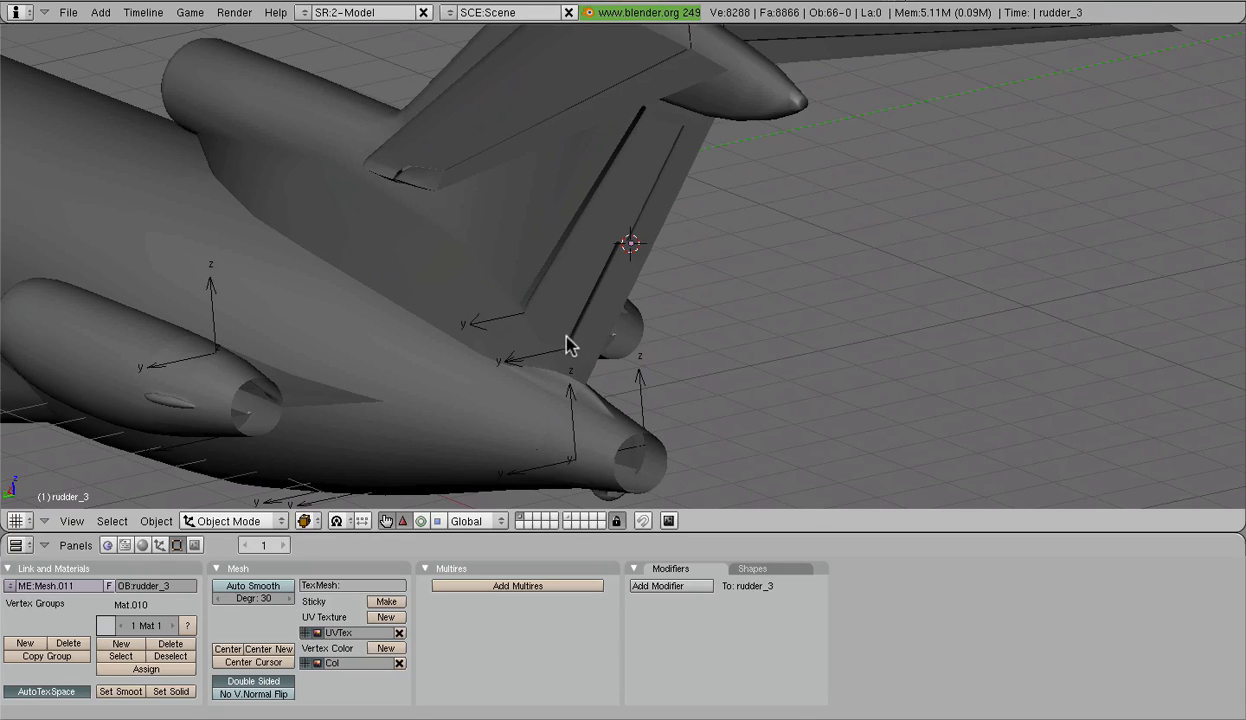
scroll(570, 342, "up", 4)
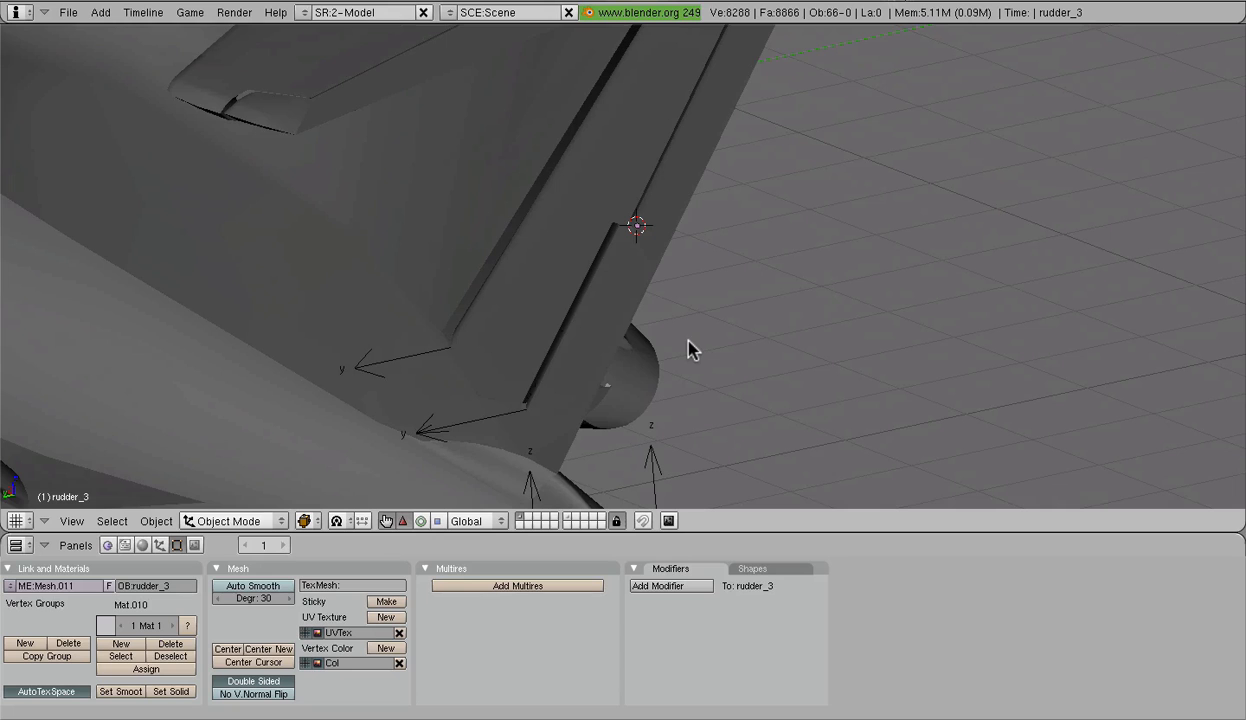
scroll(688, 343, "up", 2)
scroll(688, 343, "down", 2)
scroll(688, 343, "down", 4)
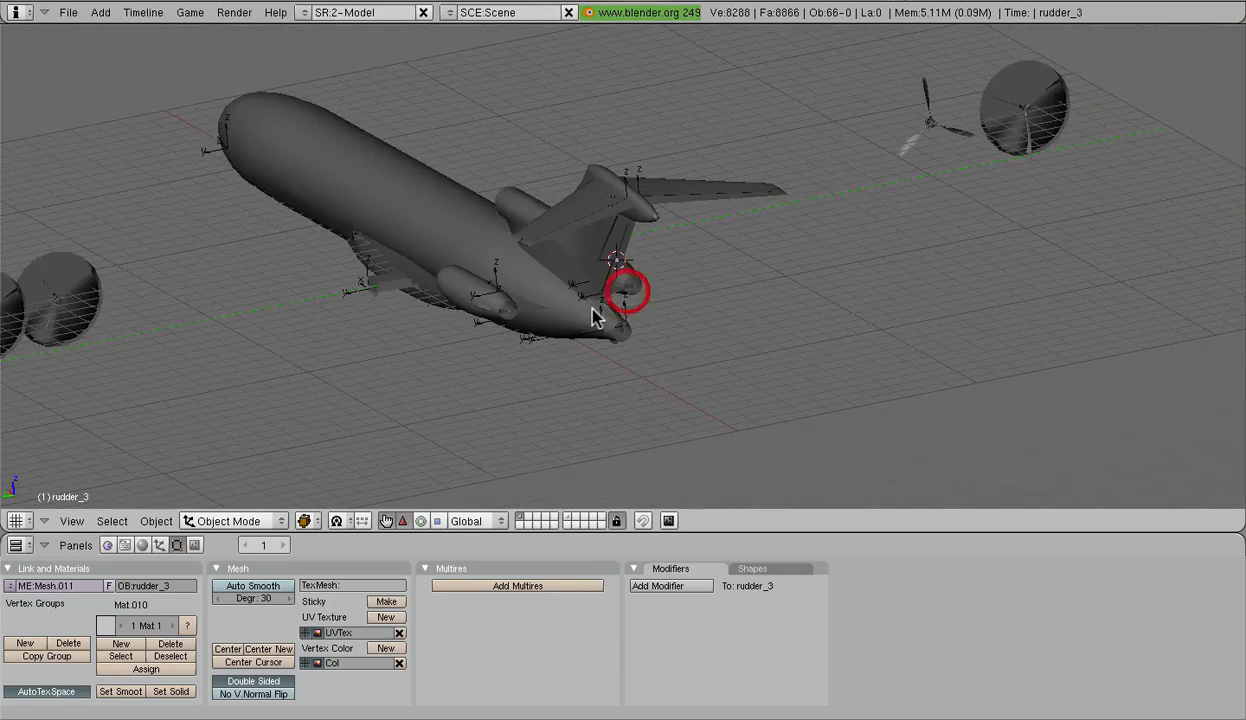
scroll(592, 311, "up", 4)
middle_click_drag(594, 318, 690, 256, "shift")
scroll(690, 270, "up", 3)
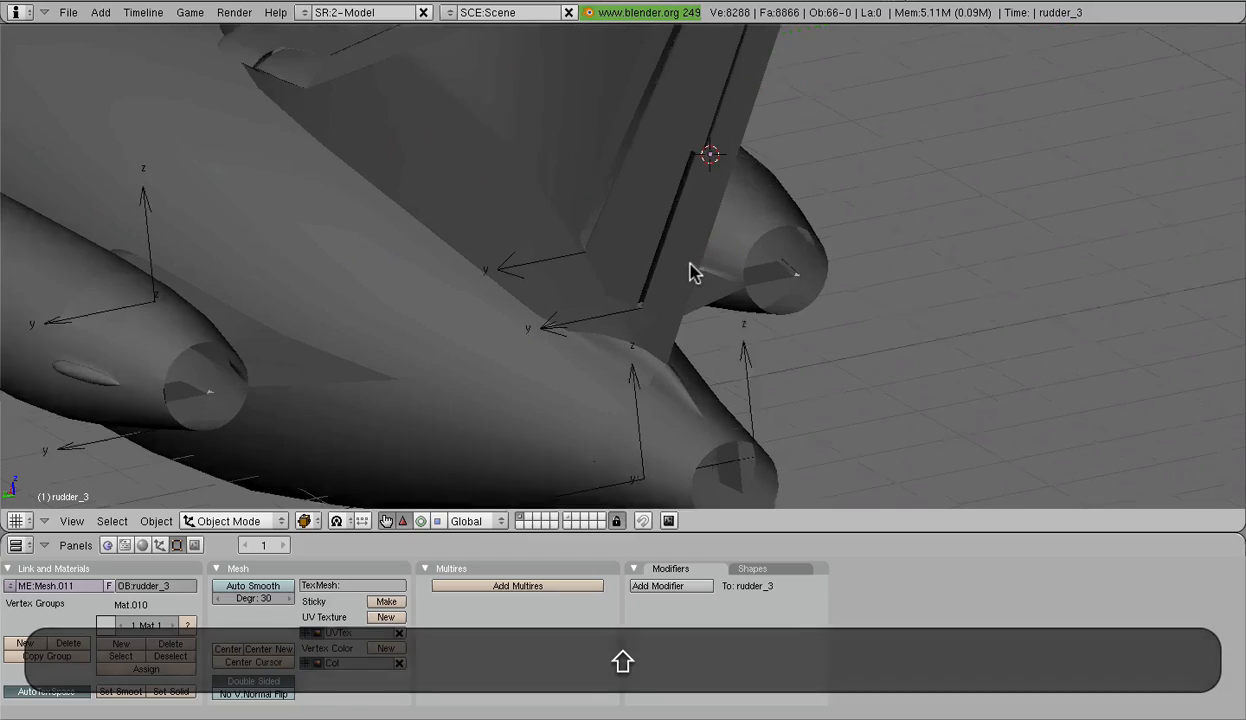
Step: Step forward and backward through the animation frames to check how the rudder panels swing, and return to frame 1
key("Right")
key("Right")
key("Right")
key("Right")
key("Right")
key("Right")
key("Right")
key("Right")
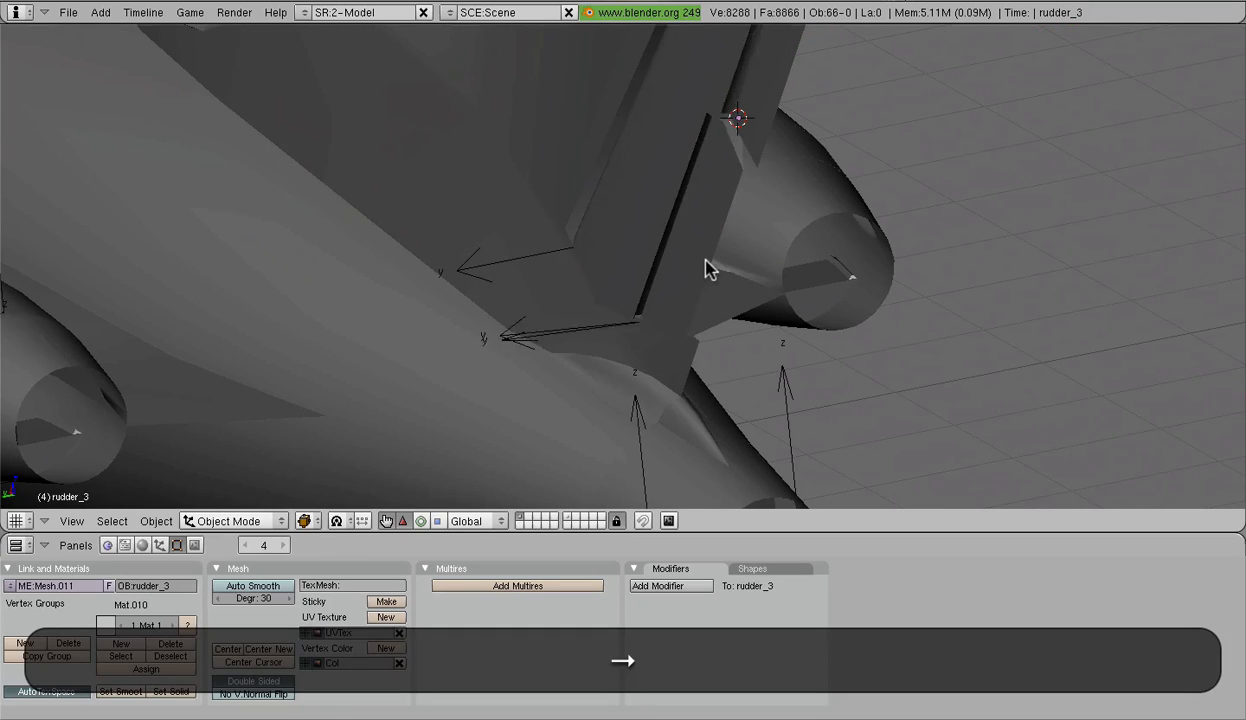
key("Right")
key("Right")
key("Right")
key("Right")
key("Left")
key("Left")
middle_click_drag(712, 203, 572, 288)
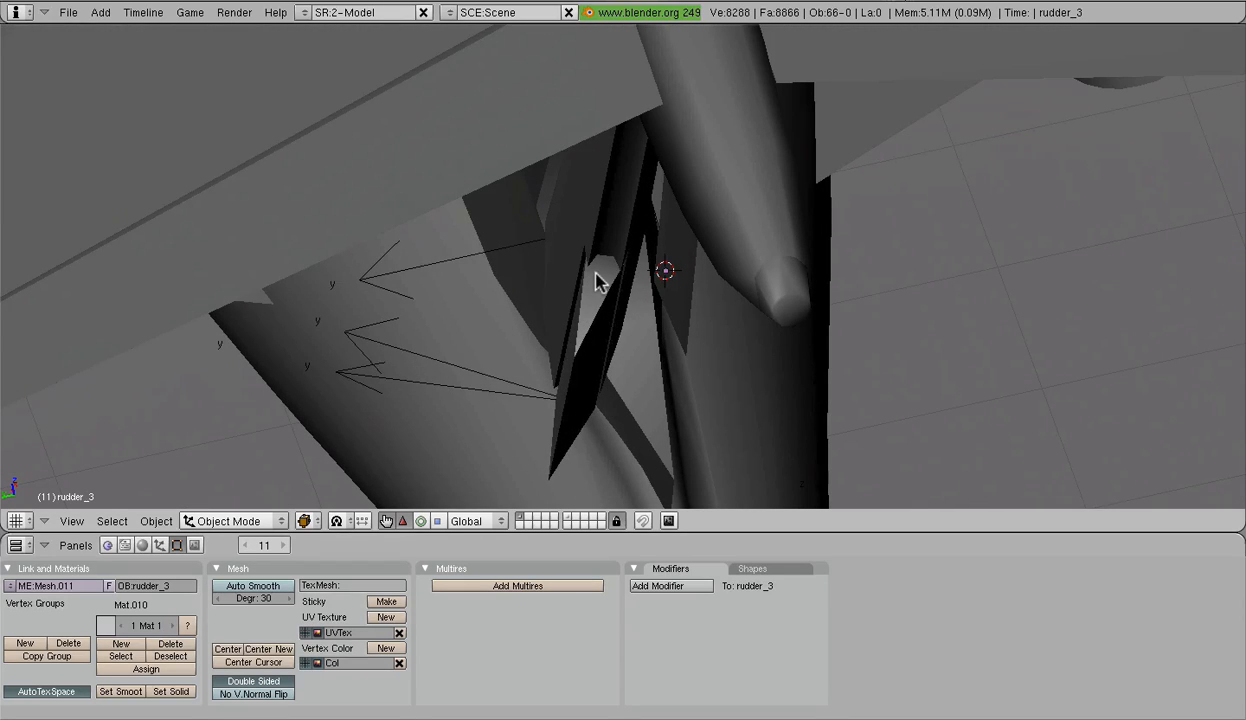
key("Left")
key("Left")
key("Left")
key("Left")
key("Left")
key("Left")
key("Left")
key("Left")
key("Left")
key("Left")
key("Right")
key("Right")
key("Right")
key("Right")
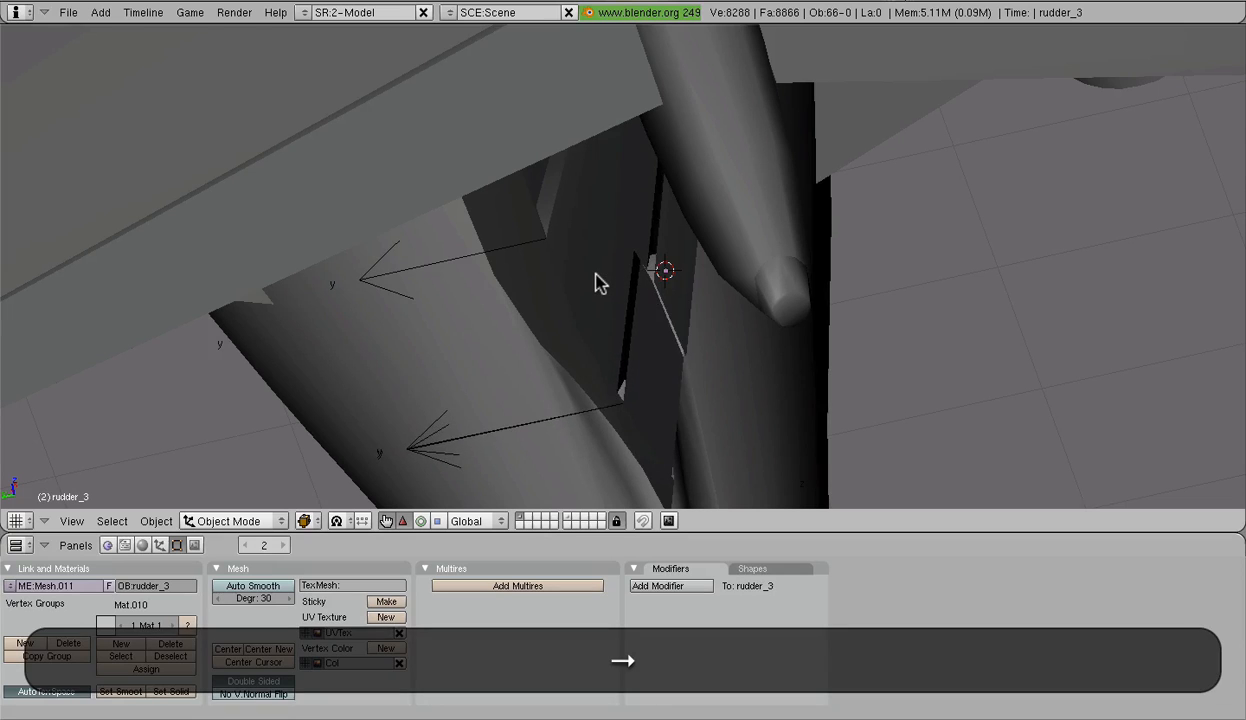
key("Right")
key("Right")
key("Right")
key("Right")
key("Right")
key("Right")
key("Right")
key("Right")
key("Right")
key("Right")
key("Right")
key("Right")
key("Right")
key("Right")
key("Right")
key("Right")
key("Right")
key("Right")
key("Right")
key("Right")
middle_click_drag(797, 344, 809, 358)
key("Down")
key("Down")
key("Down")
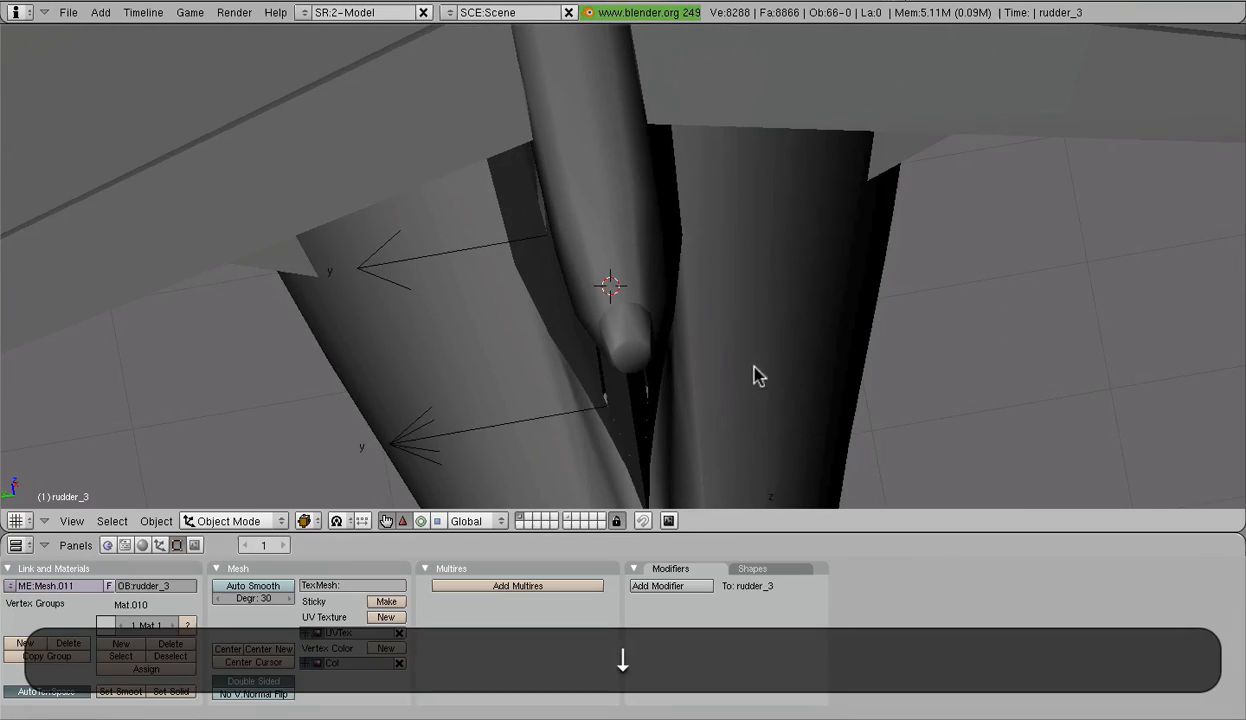
Step: Select the upper trailing rudder panel, rudder_3, on the vertical fin
middle_click_drag(670, 378, 737, 318)
middle_click_drag(714, 259, 637, 478, "shift")
right_click(710, 205)
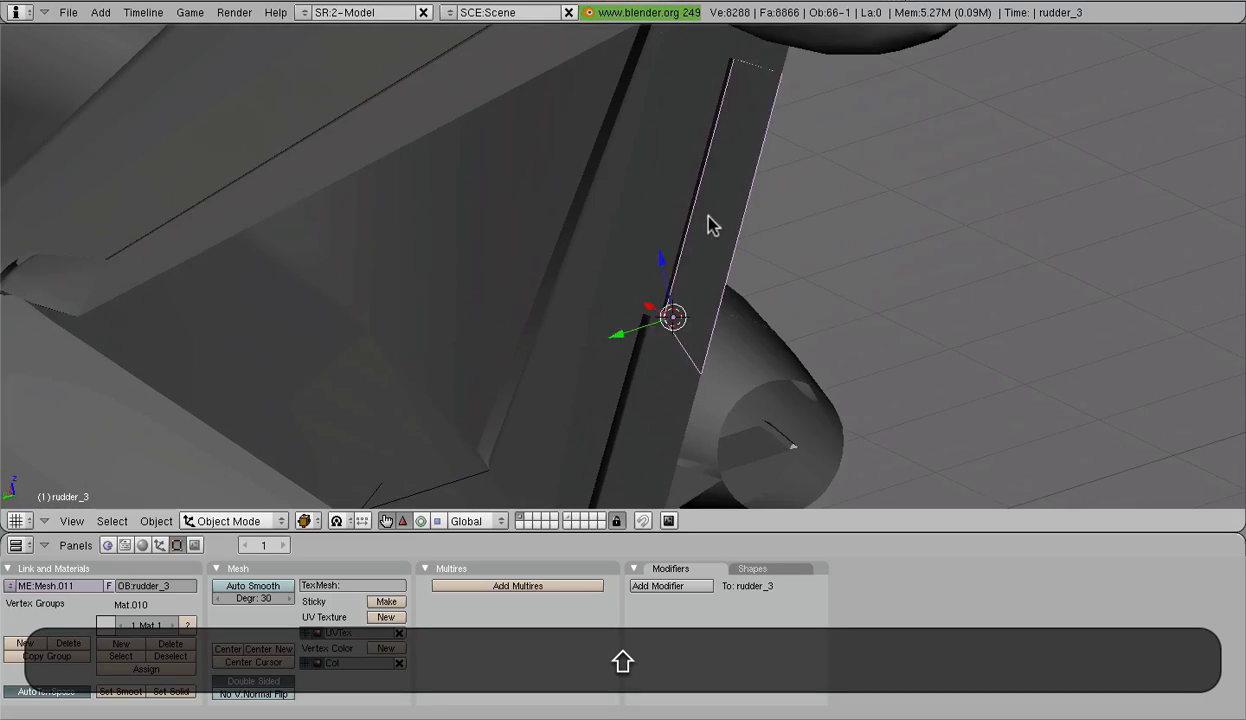
scroll(611, 276, "down", 4)
middle_click_drag(611, 276, 686, 278)
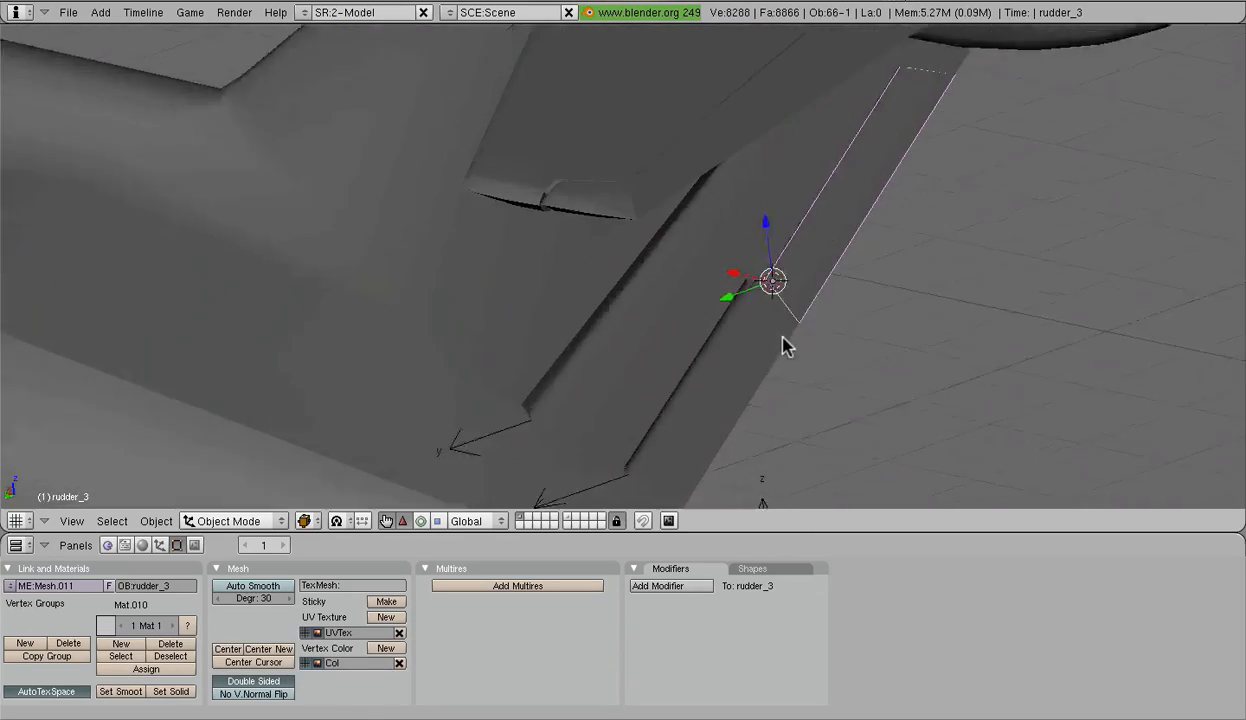
Step: Examine the mesh and lower hinge corner of rudder_3 and its placement on the tail
scroll(868, 318, "up", 5)
scroll(756, 314, "up", 2)
middle_click_drag(868, 318, 637, 326, "shift")
key("Tab")
scroll(798, 334, "up", 2)
scroll(590, 377, "down", 4)
key("Tab")
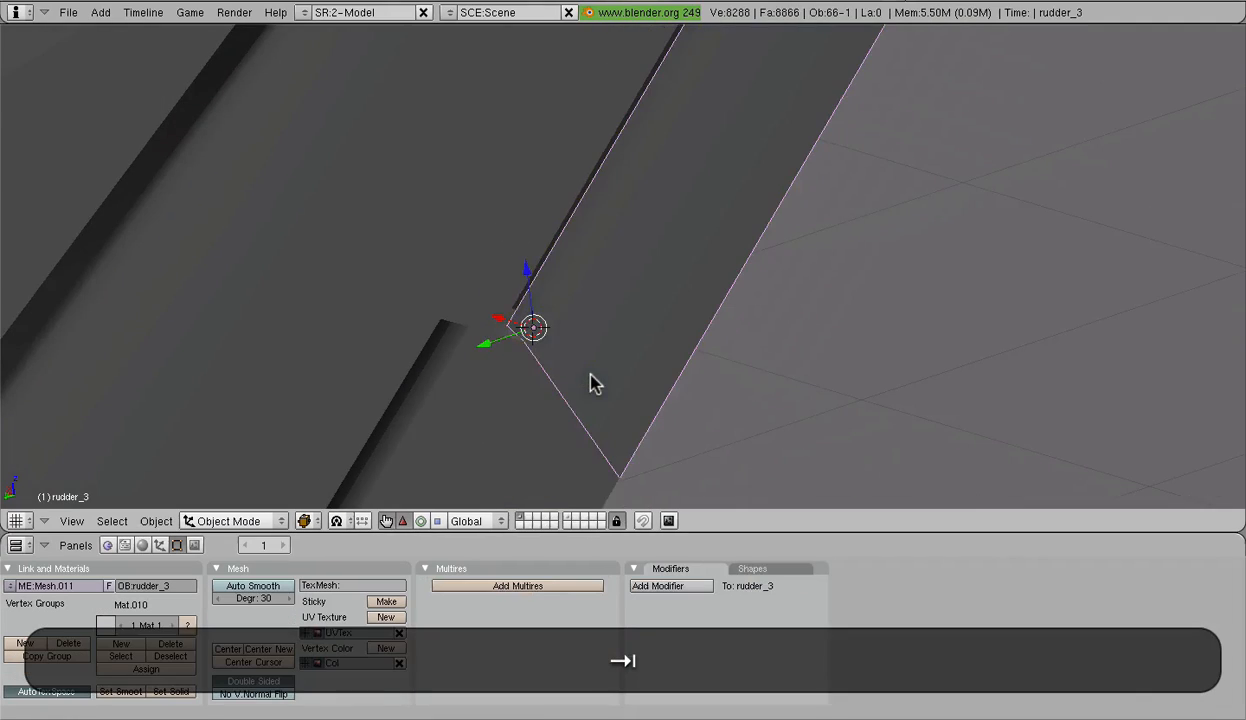
scroll(591, 372, "down", 2)
middle_click_drag(591, 372, 659, 350)
scroll(659, 350, "up", 3)
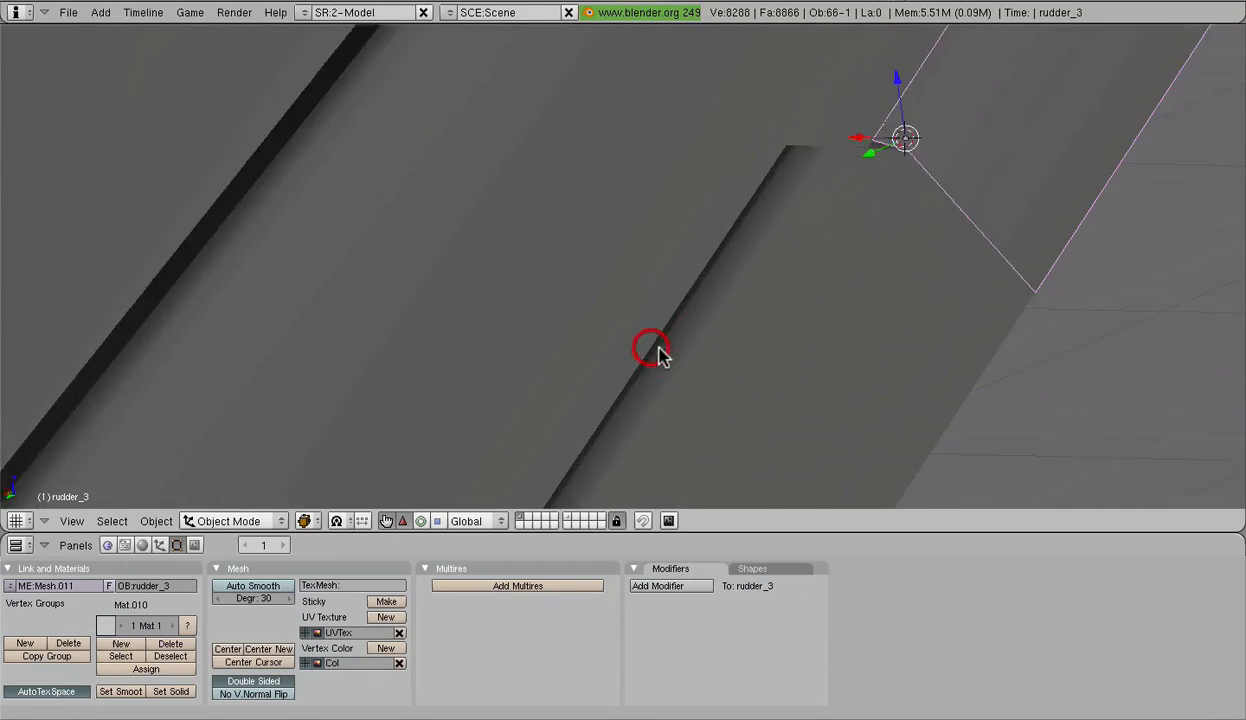
scroll(667, 341, "down", 7)
scroll(848, 320, "down", 3)
mouse_move(848, 320)
middle_mouse_down()
mouse_move(731, 306)
mouse_move(742, 322)
middle_mouse_up()
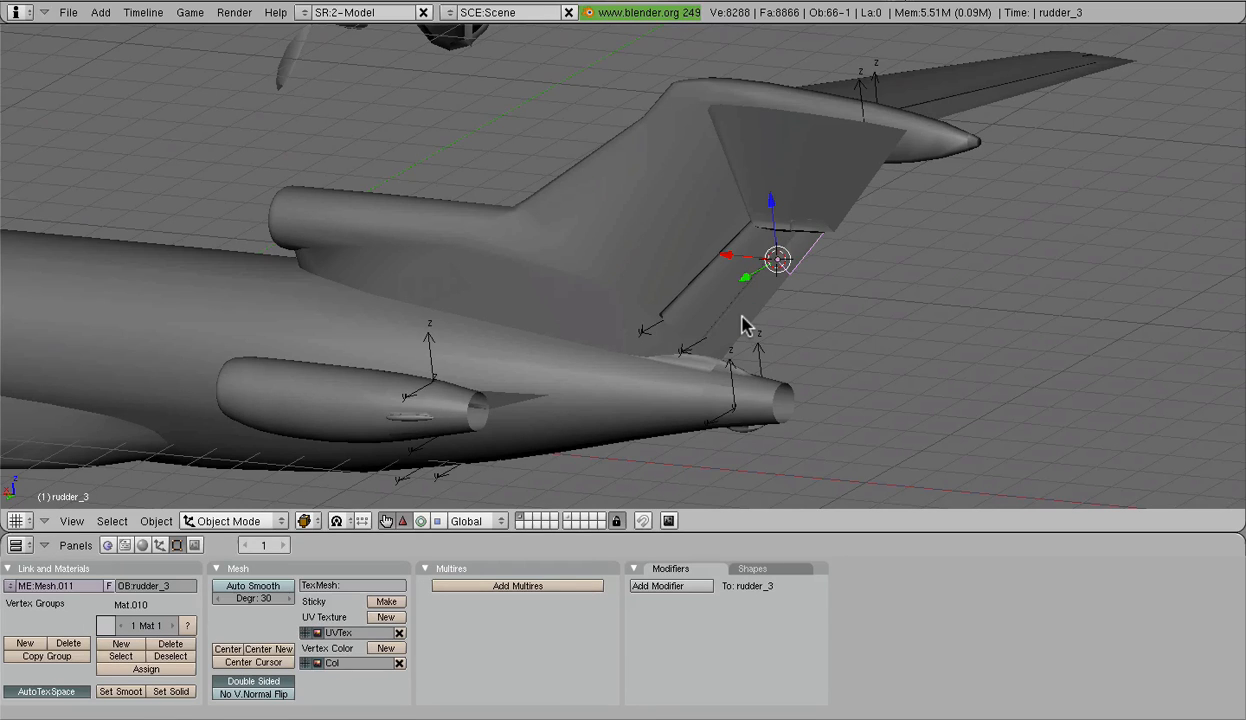
scroll(742, 322, "down", 3)
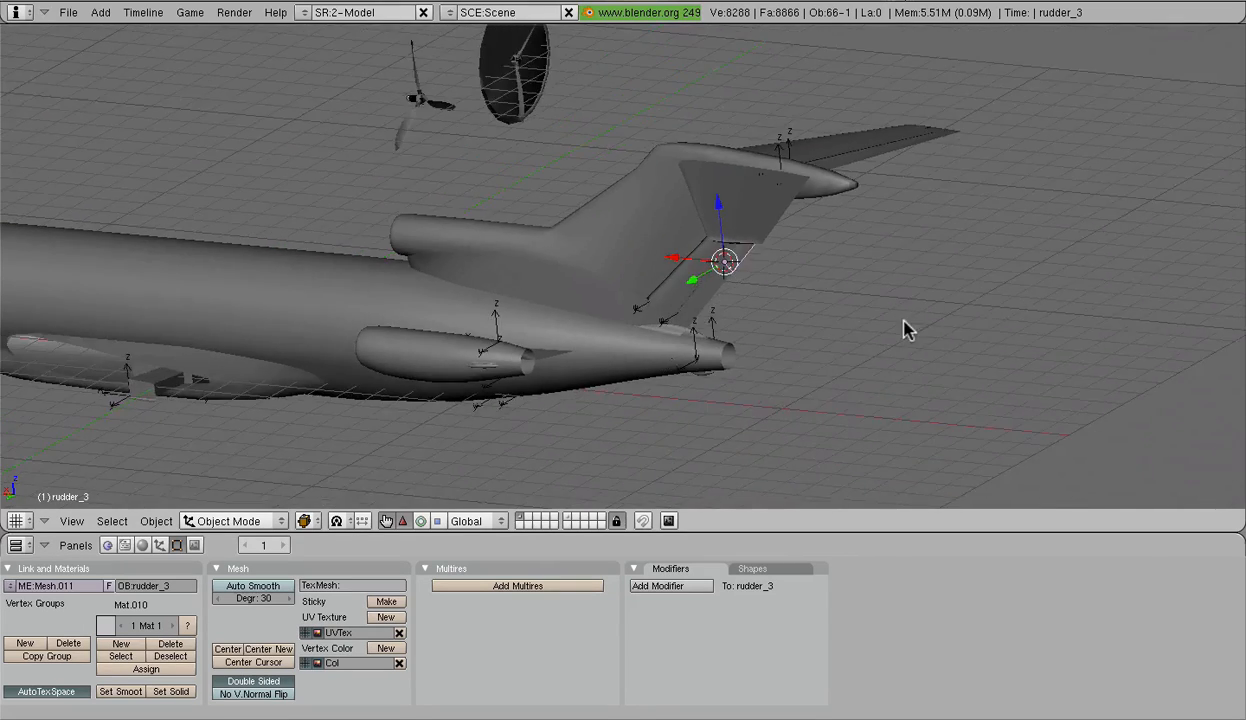
middle_click_drag(714, 316, 838, 311, "shift")
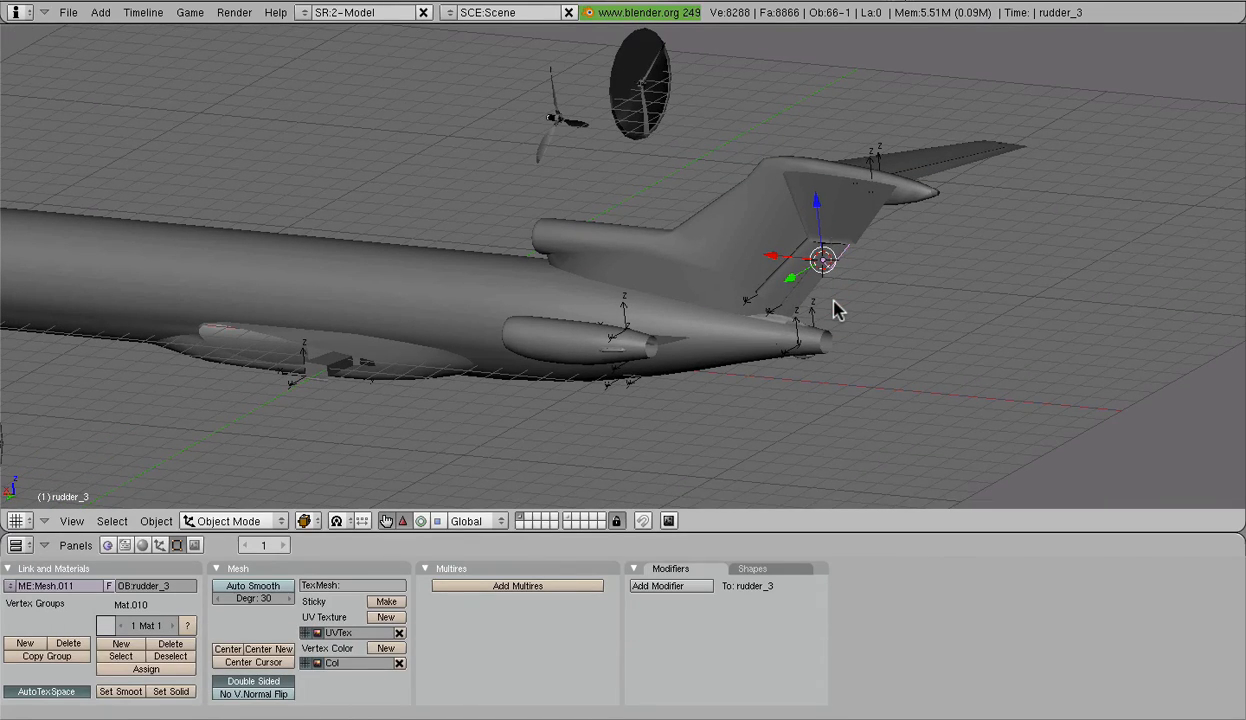
Step: Show the transform properties of rudder_3 and set its X and Z locations to 0
key("n")
left_click(76, 64)
type("0")
key("Return")
left_click(84, 88)
type("0")
key("Return")
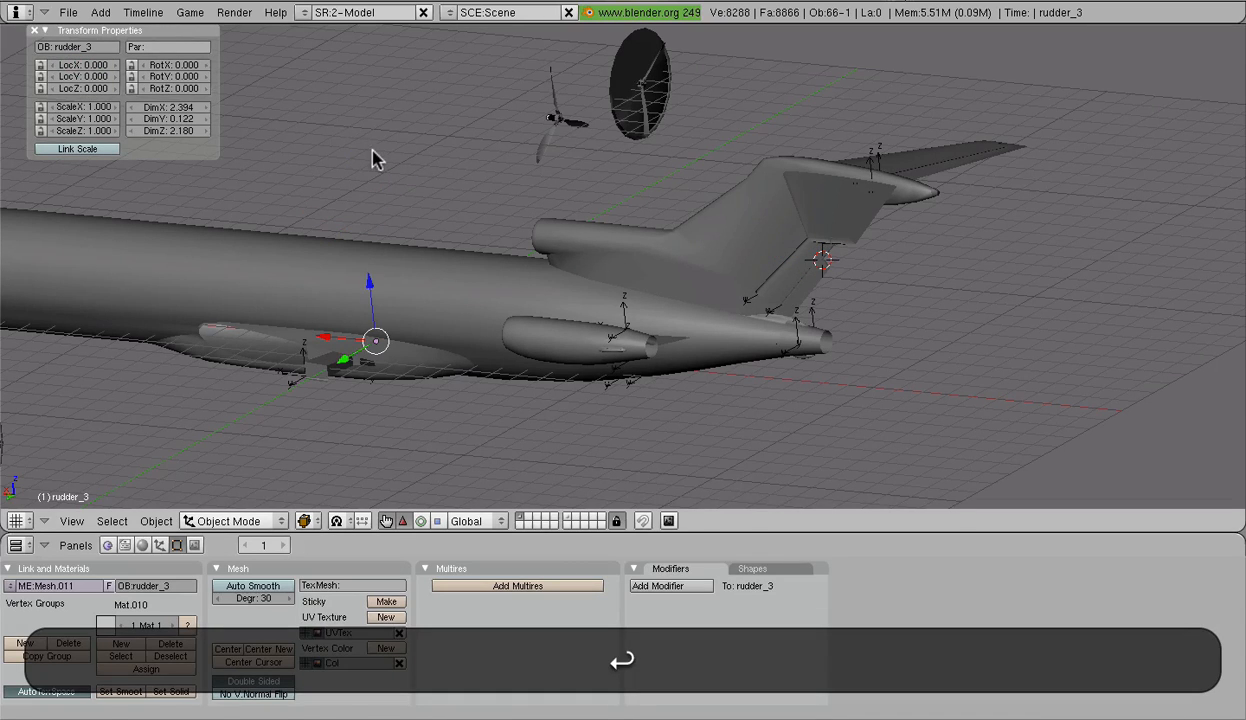
Step: Isolate rudder_3 in local view and rotate its whole mesh by -45 degrees in the front view in Edit Mode
key("KP_Divide")
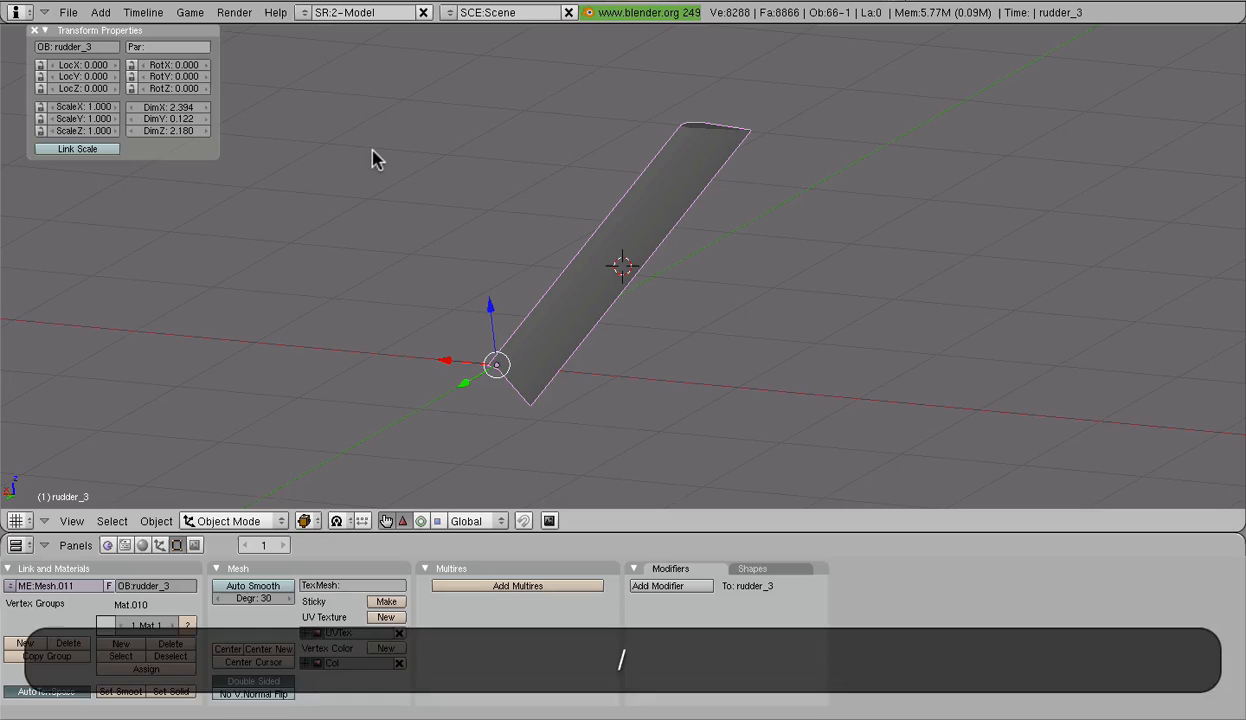
key("KP_1")
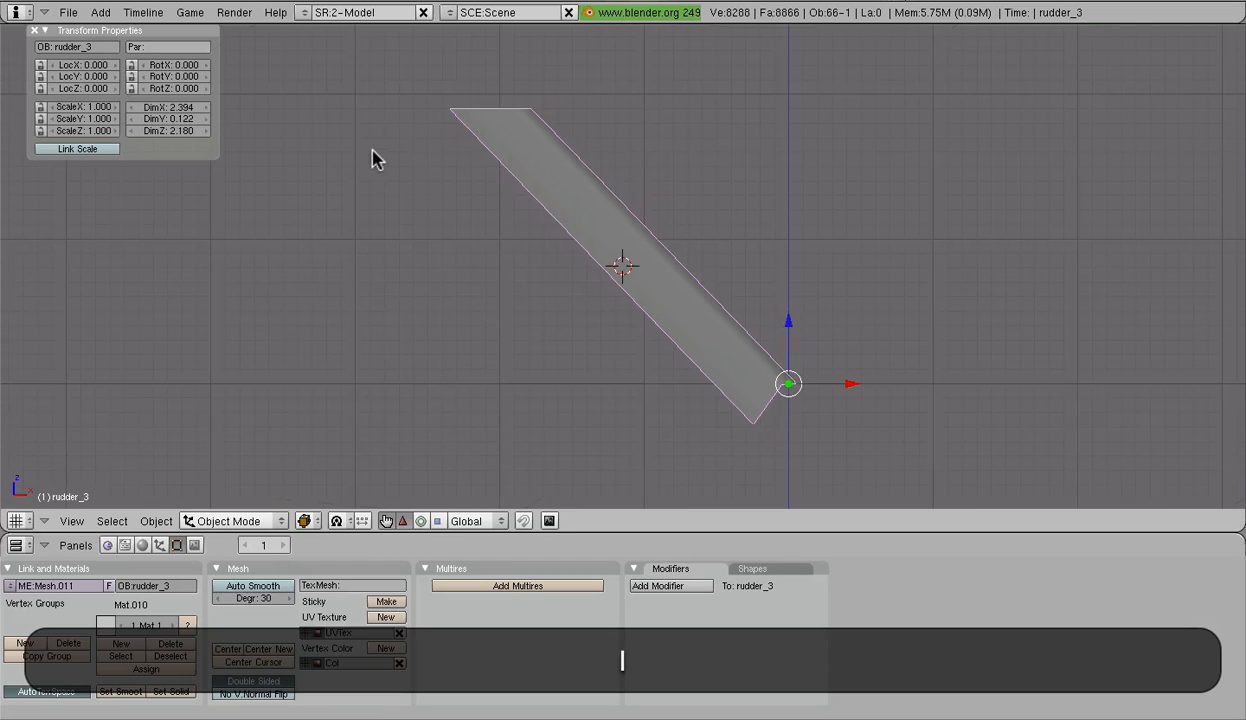
middle_click_drag(648, 245, 507, 220, "shift")
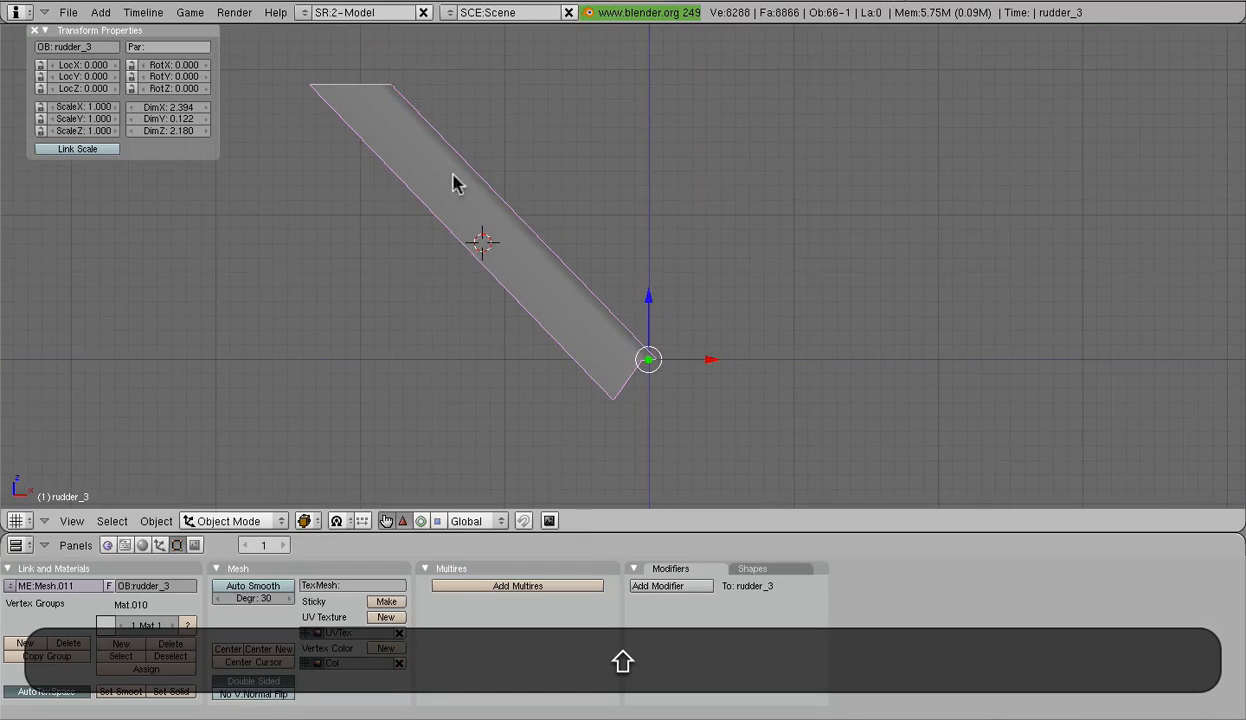
key("Tab")
key("a")
key("a")
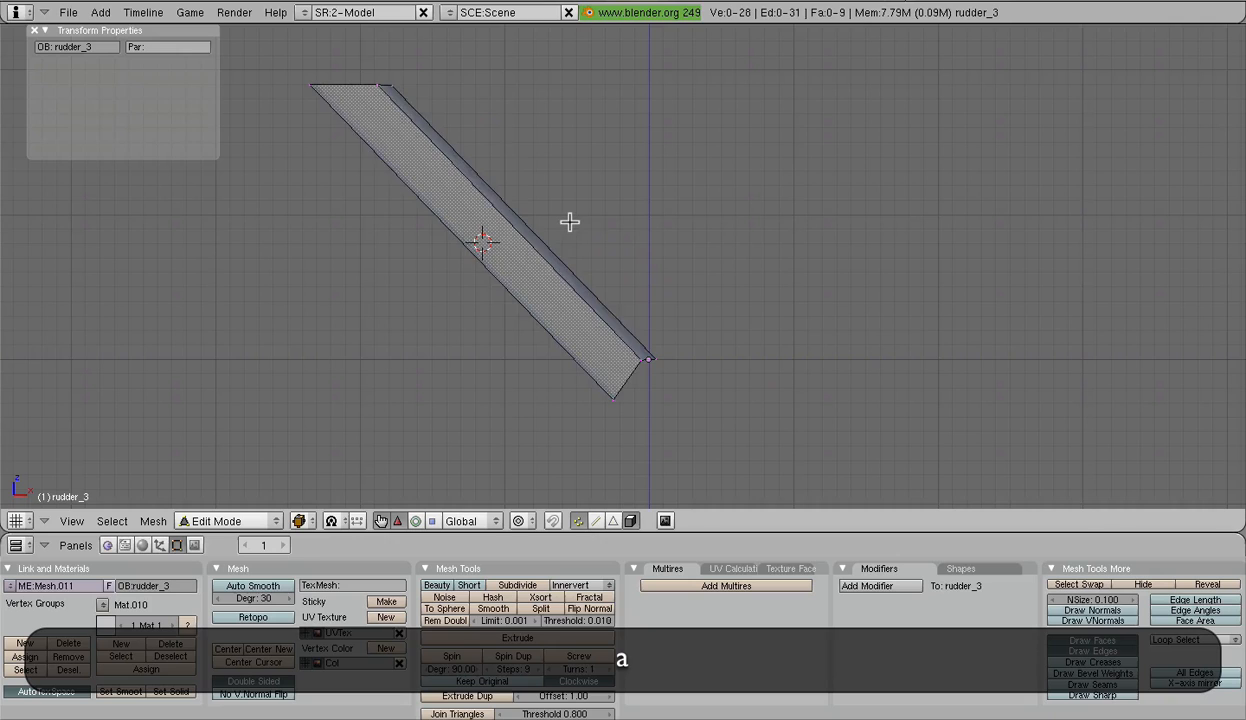
type("r-45")
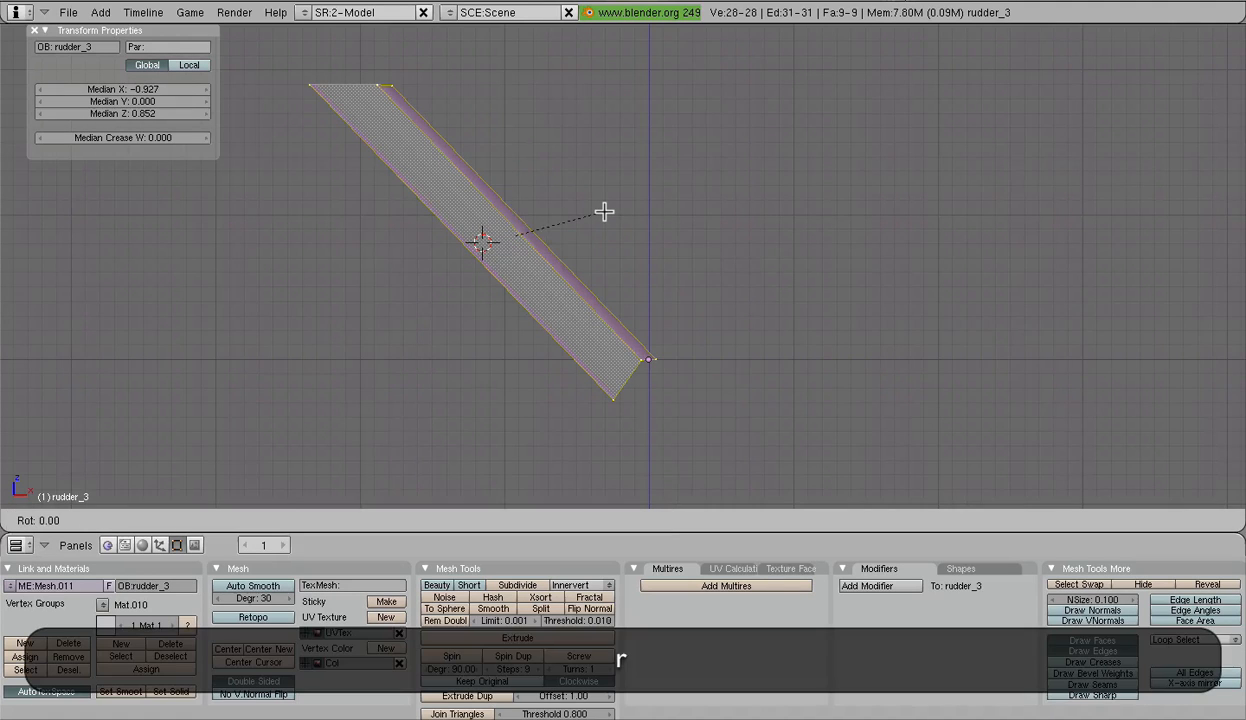
key("Return")
key("Tab")
Step: Snap the 3D cursor to the four vertices at the lower hinge edge of rudder_3 and move the object's center there
middle_click_drag(657, 298, 751, 181, "shift")
key("Tab")
middle_click_drag(723, 325, 713, 297)
scroll(710, 320, "up", 6)
key("a")
mouse_move(700, 445)
left_mouse_down("ctrl")
mouse_move(704, 459)
mouse_move(653, 498)
mouse_move(672, 500)
left_mouse_up("ctrl")
key("shift+s")
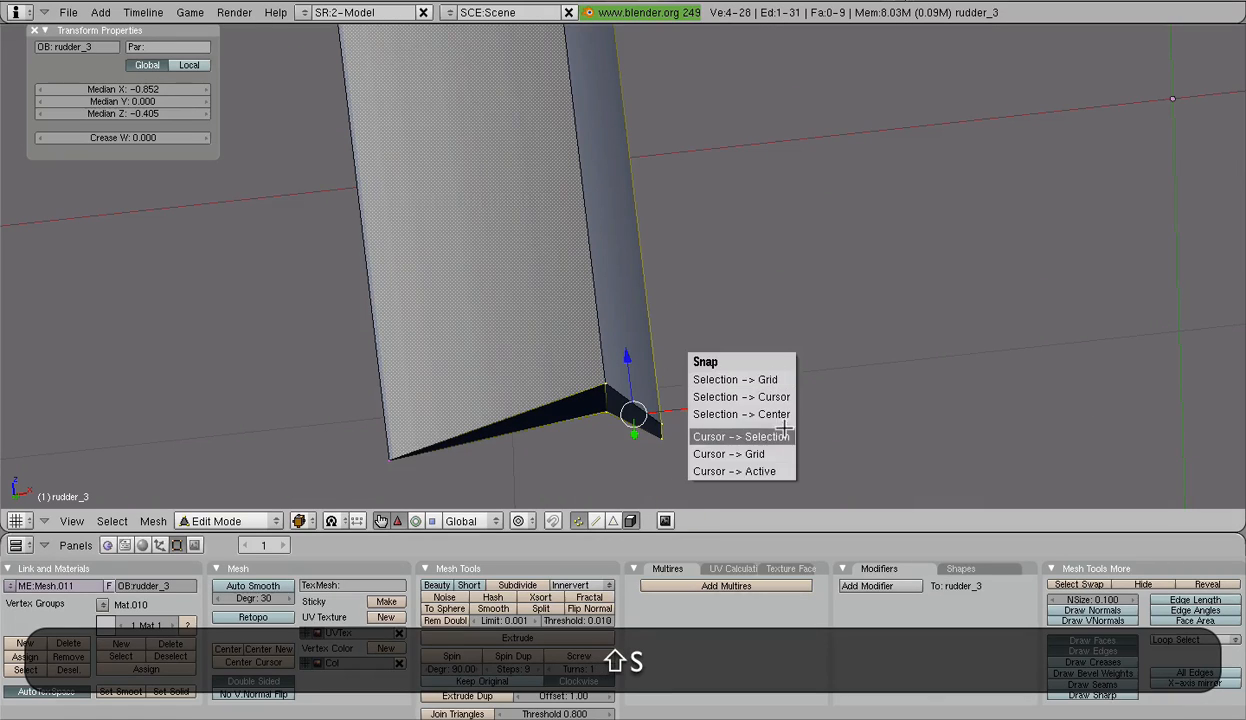
left_click(745, 434)
key("Tab")
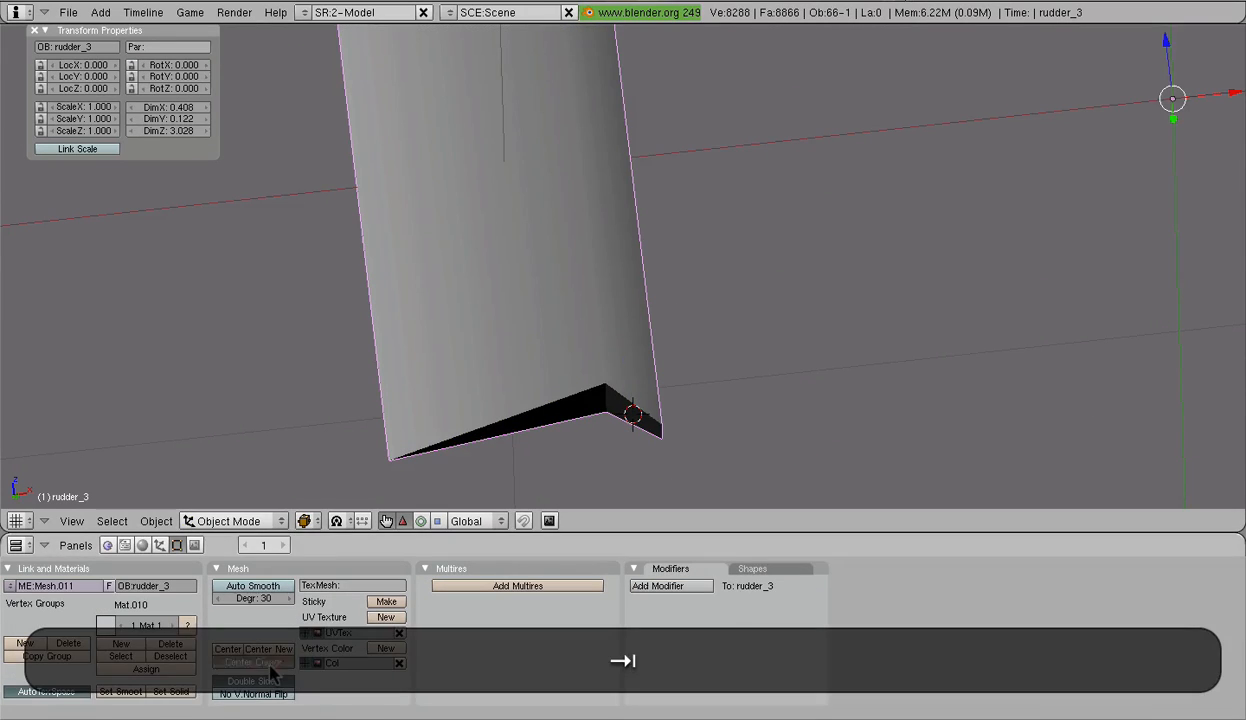
left_click(267, 660)
Step: Zero the X and Z locations of rudder_3 so its new hinge center sits at the world origin
left_click(80, 64)
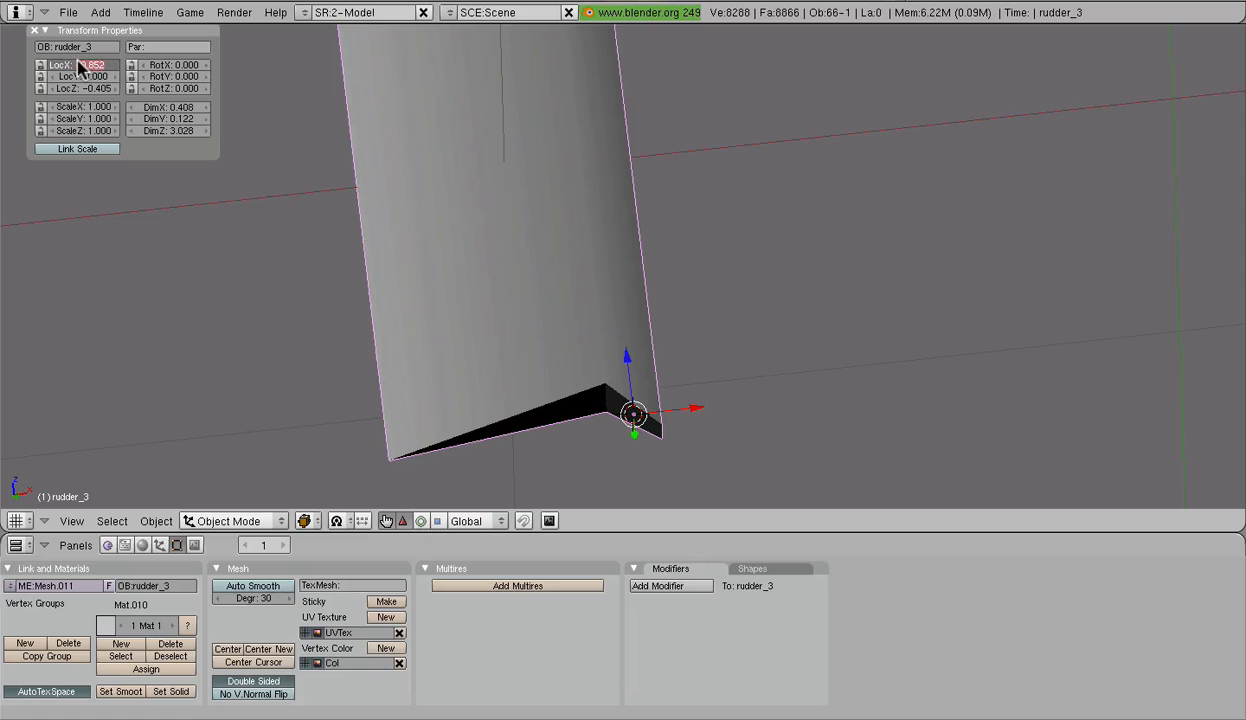
type("0")
key("Return")
left_click(90, 87)
type("0")
key("Return")
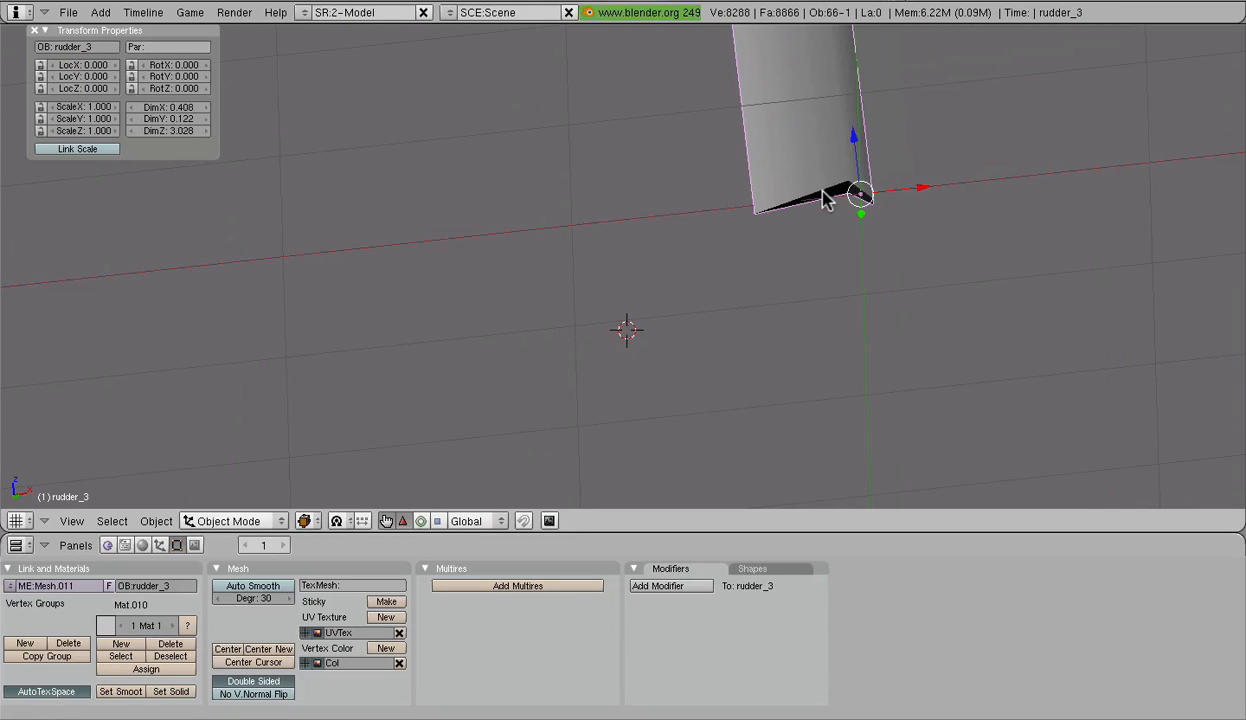
Step: Snap the 3D cursor to the center of rudder_3 in the top view
key("KP_7")
key("a")
key("shift+a")
right_click(702, 256)
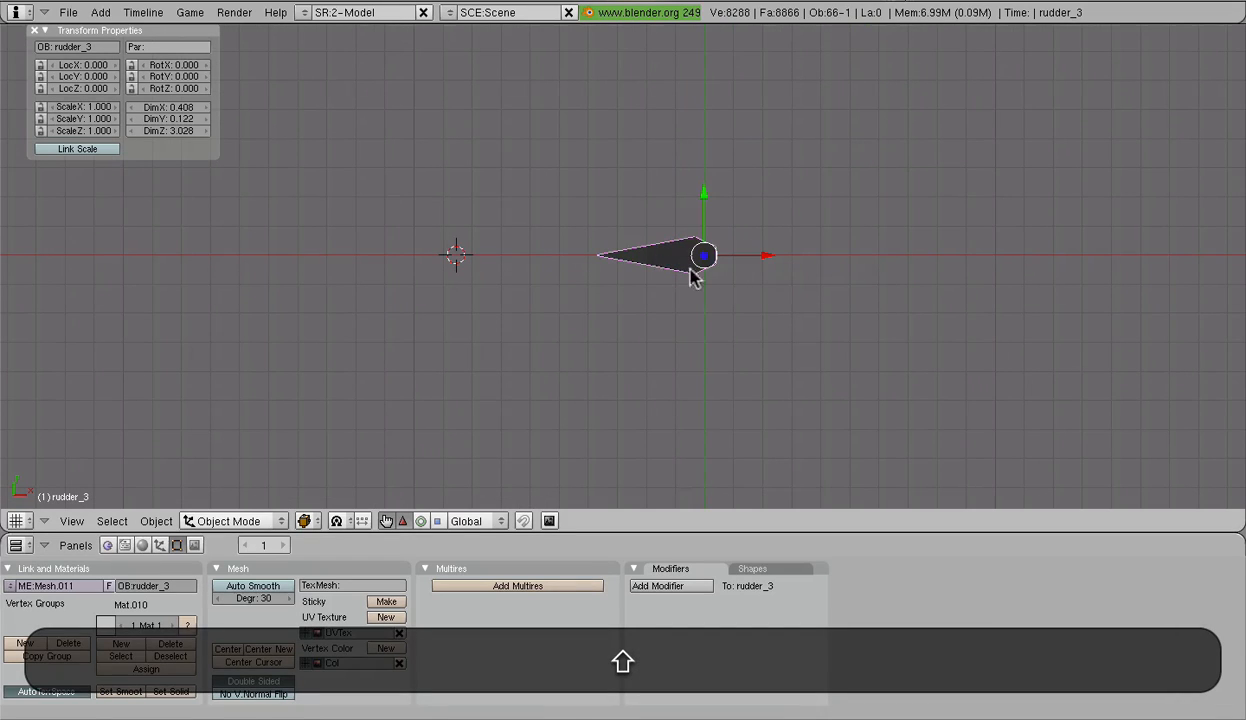
key("shift+s")
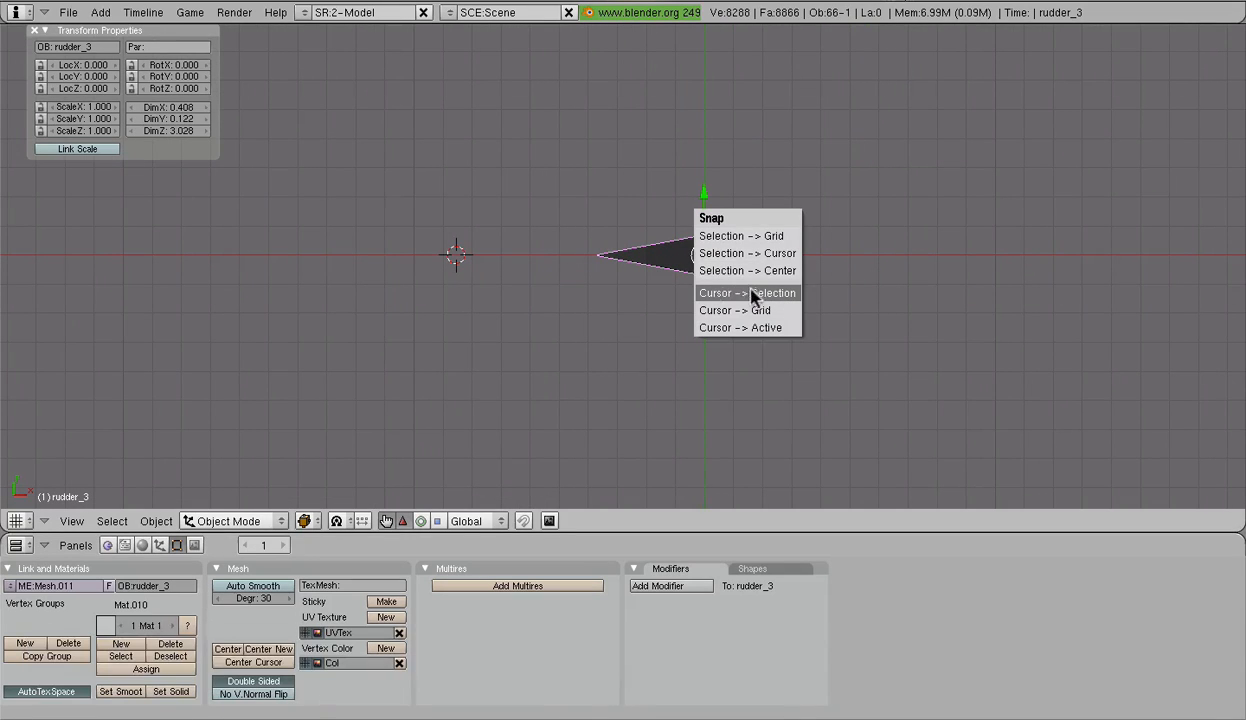
left_click(758, 293)
Step: Add an empty at the 3D cursor on the hinge of rudder_3 and name it rudd_3_Empty_rotate
key("Tab")
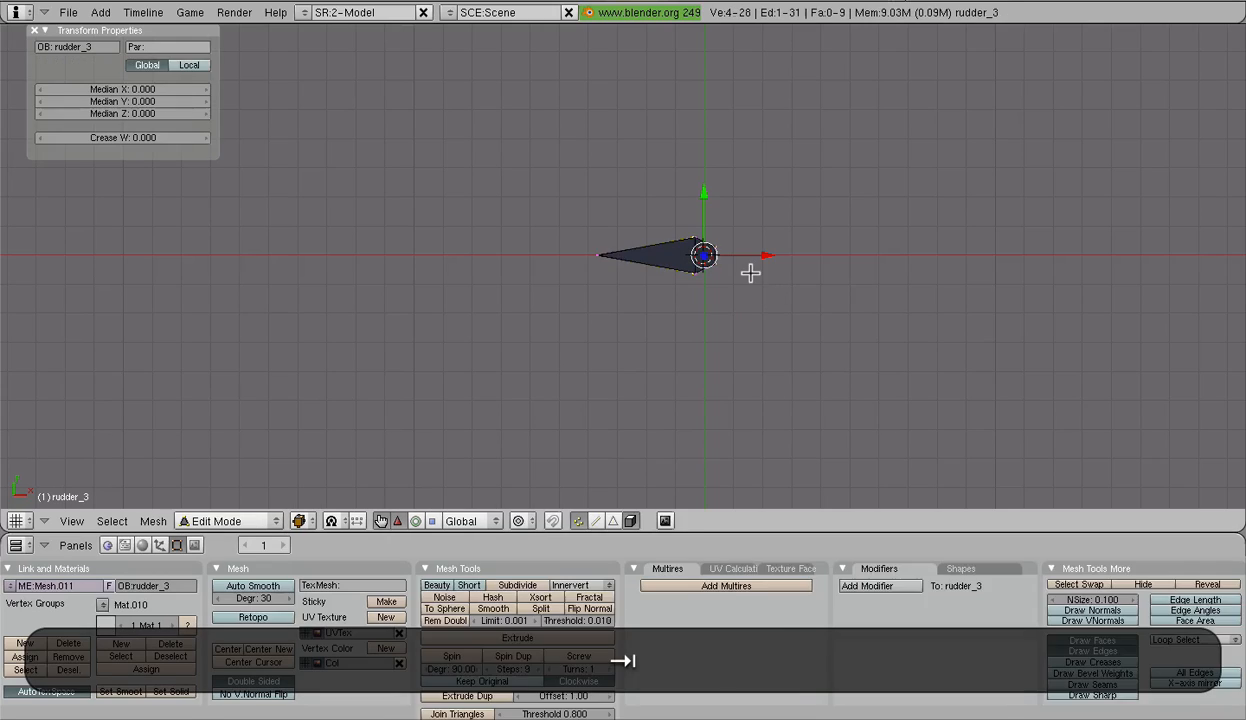
key("Tab")
key("a")
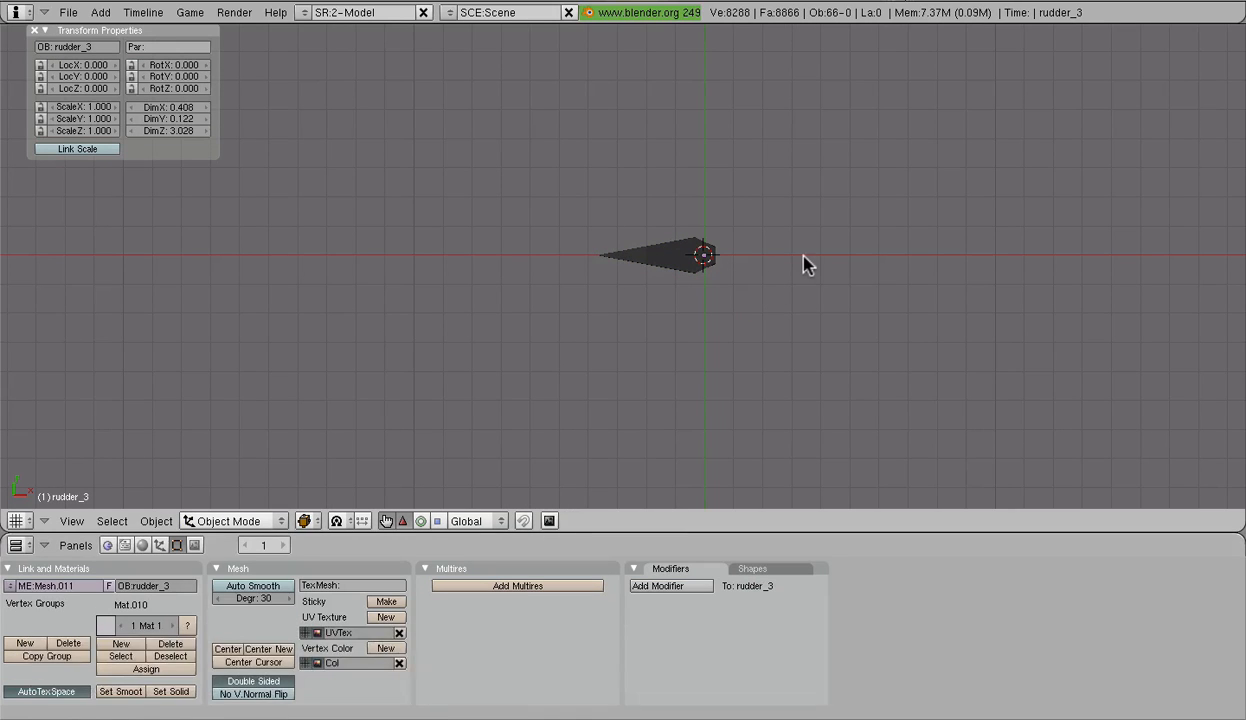
key("space")
left_click(890, 341)
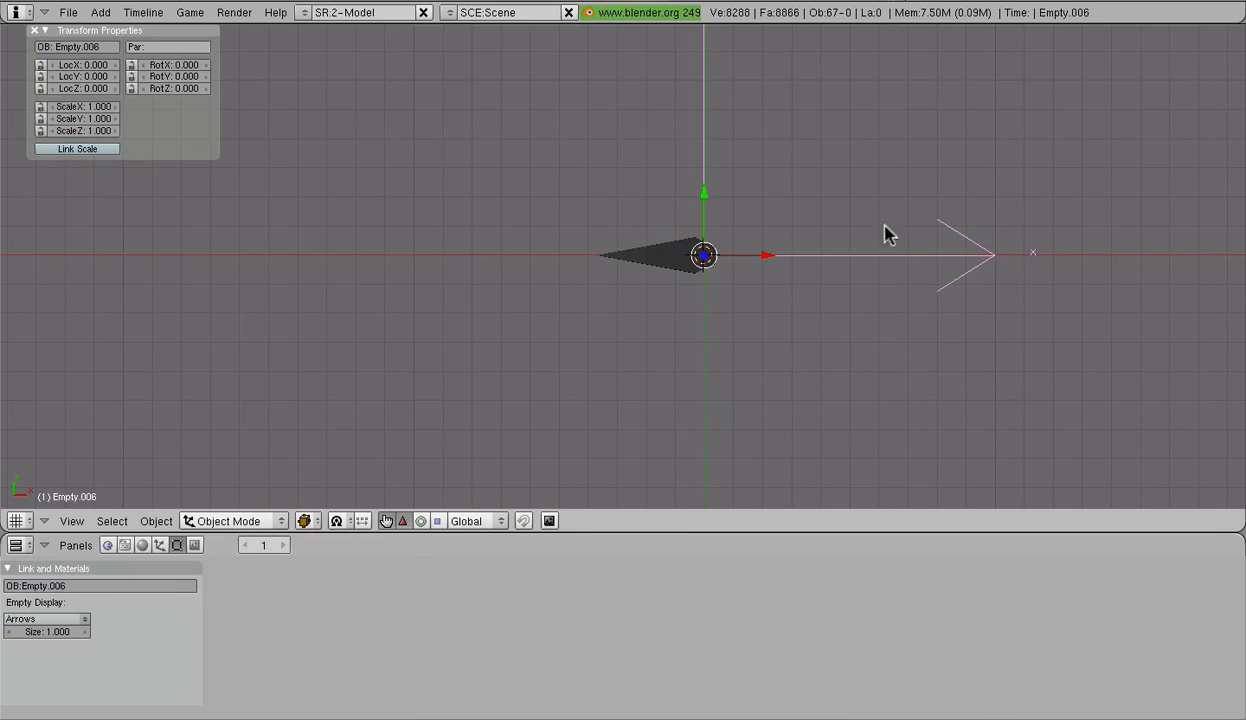
left_click(100, 48)
type("ruddD_3_Empty_Rota")
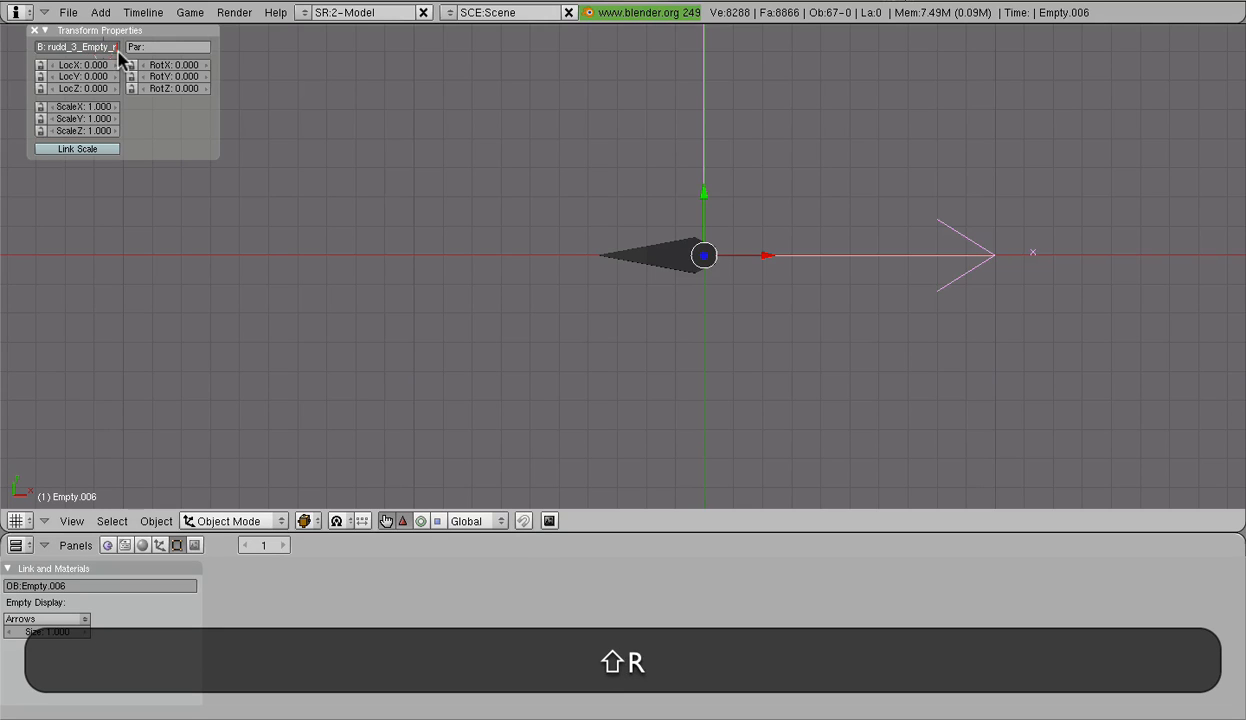
type("te")
key("Return")
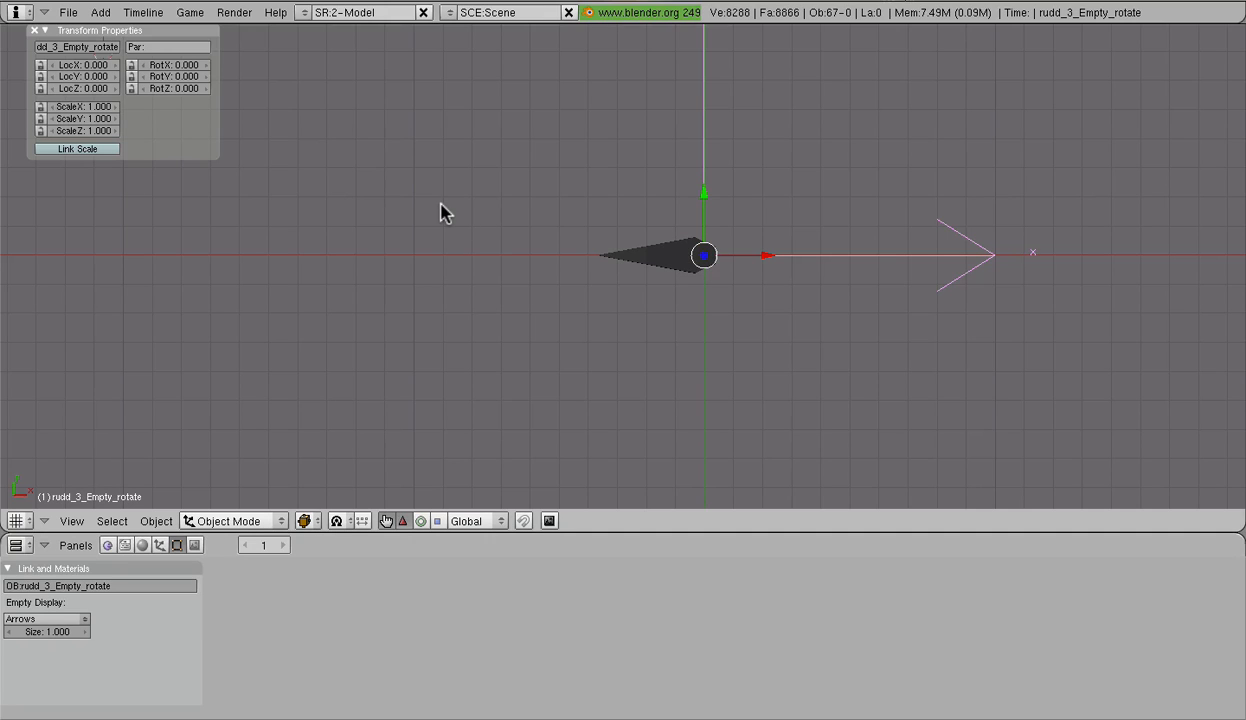
Step: Parent rudder_3 to rudd_3_Empty_rotate and test the link with a cancelled move
right_click(650, 266)
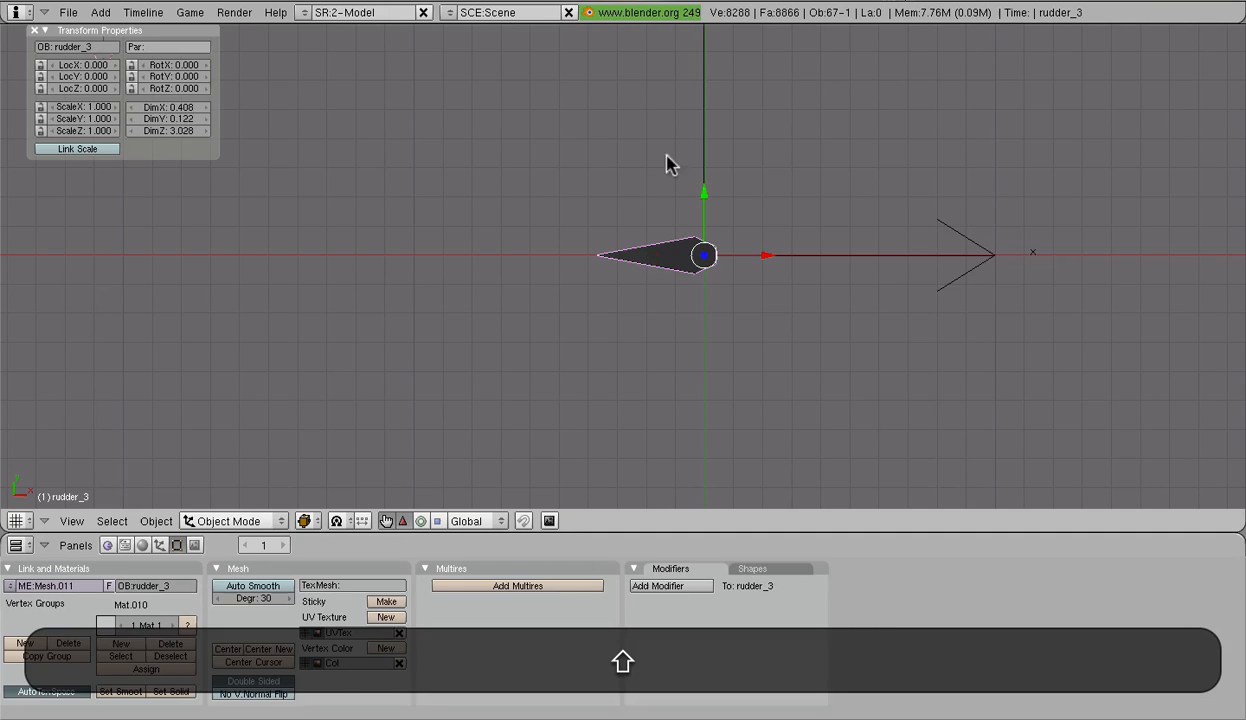
right_click(697, 92, "shift")
key("ctrl+p")
key("ctrl+Return")
key("a")
key("g")
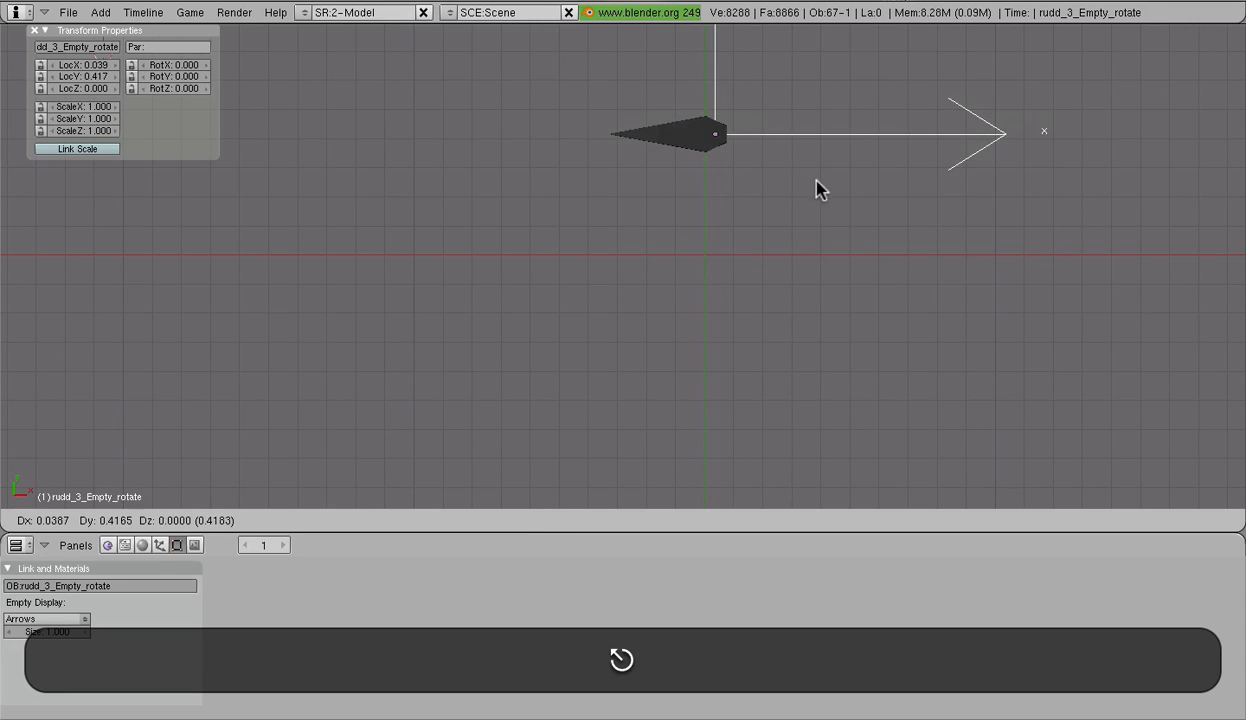
key("Escape")
Step: Snap the 3D cursor to rudd_3_Empty_rotate and add a second empty there named Rudd_3_pos
key("shift+s")
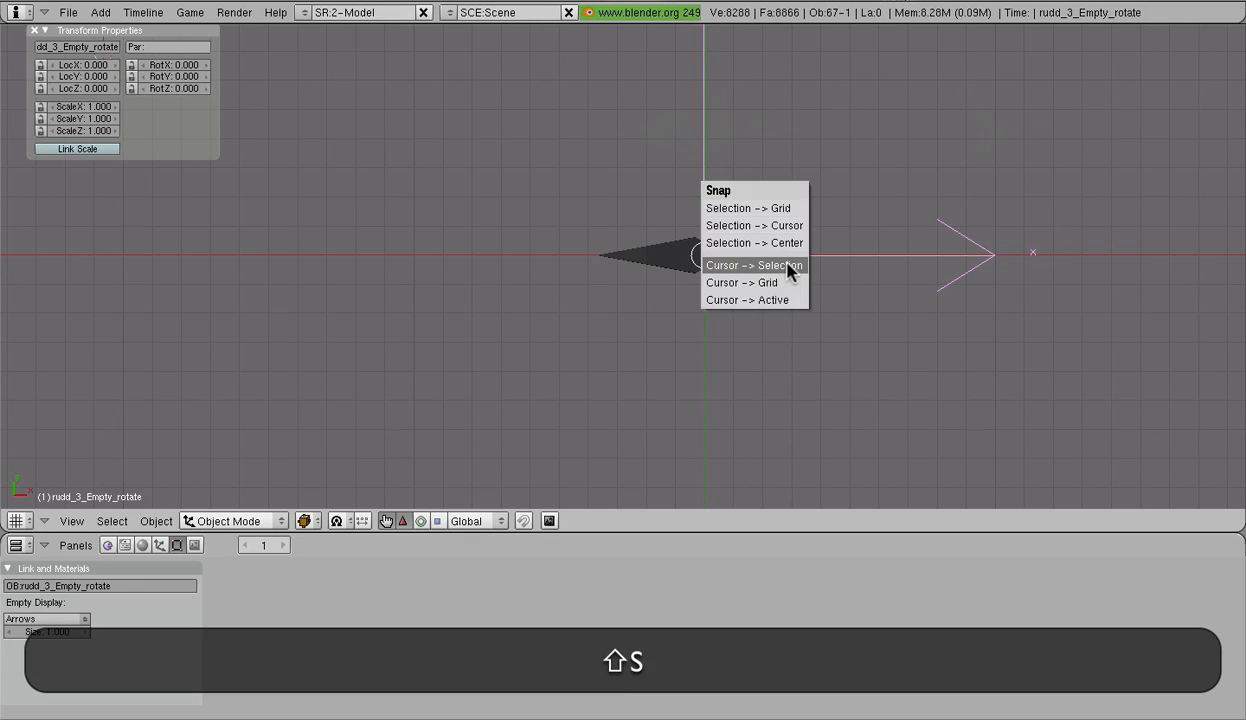
left_click(787, 266)
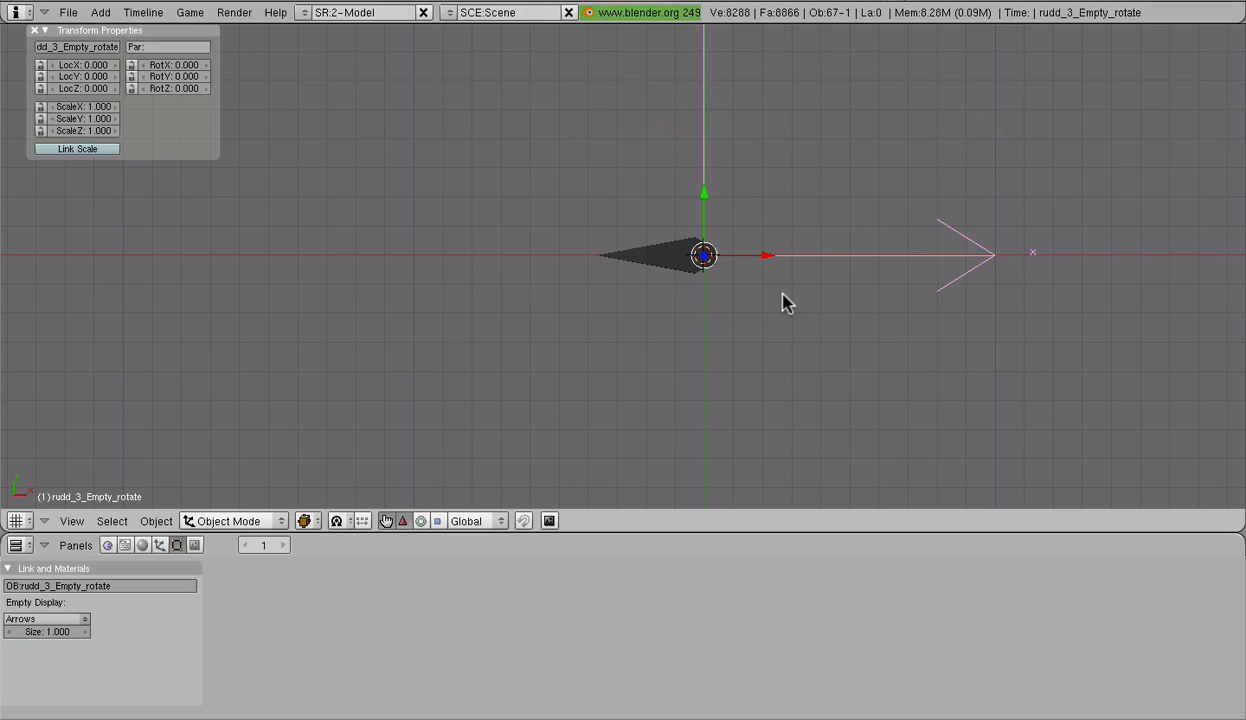
key("a")
key("shift+a")
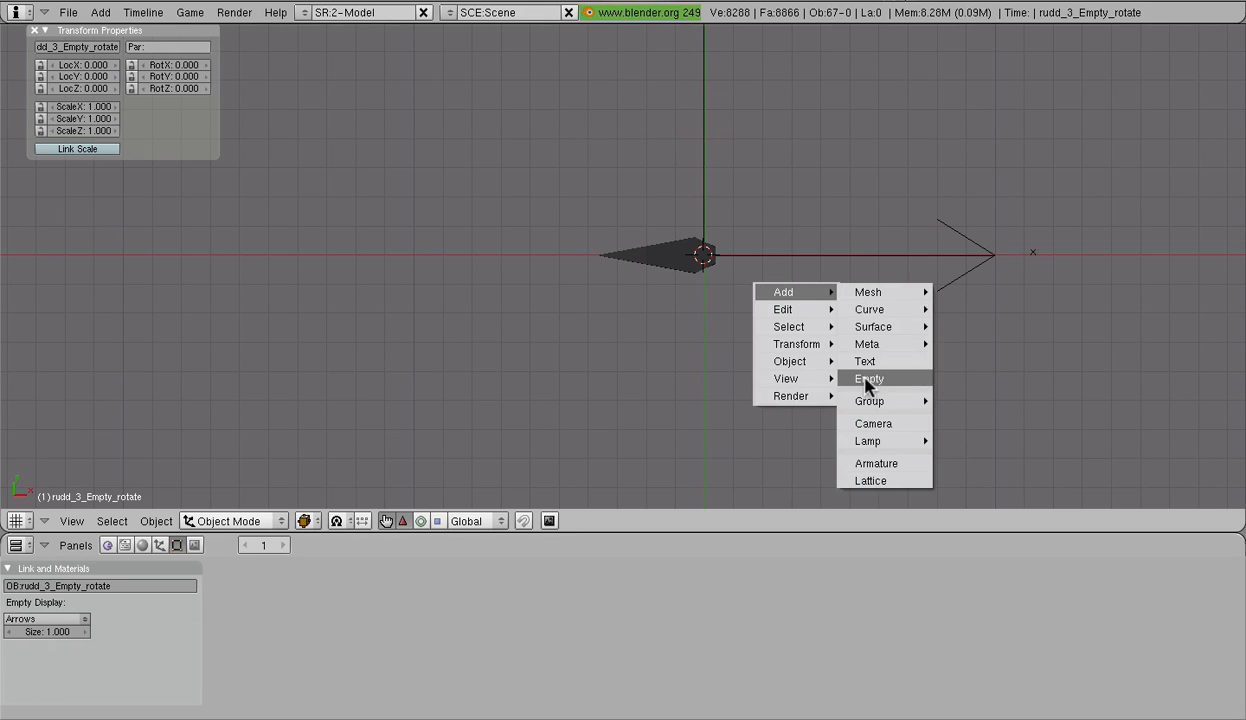
left_click(867, 380)
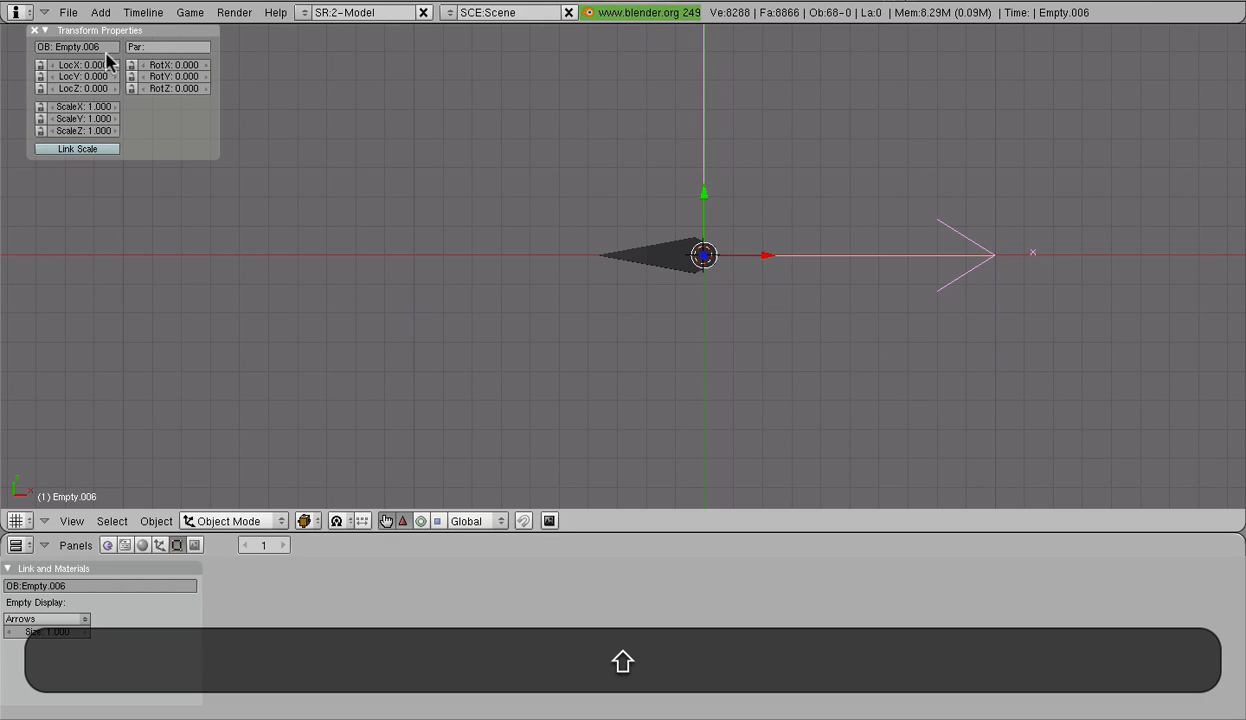
left_click(94, 48)
type("Rudd_3_post")
key("BackSpace")
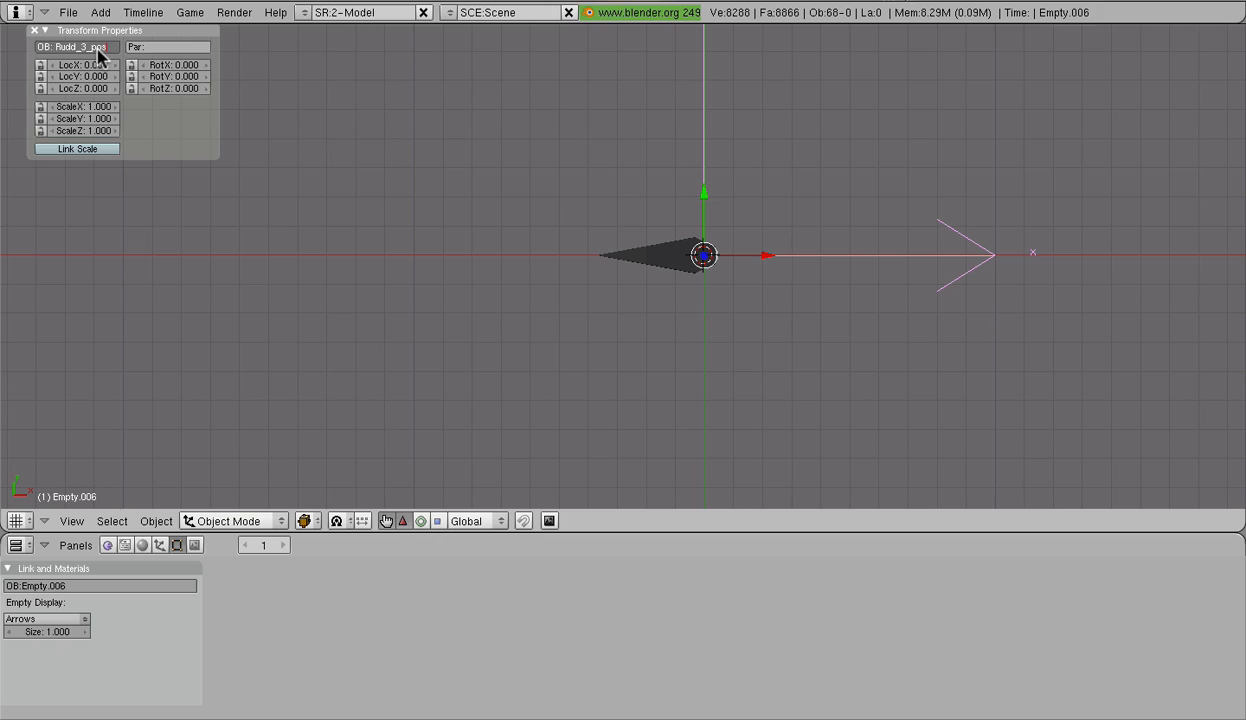
key("Return")
Step: Parent rudd_3_Empty_rotate to the overlapping Rudd_3_pos empty
middle_click_drag(747, 148, 848, 228)
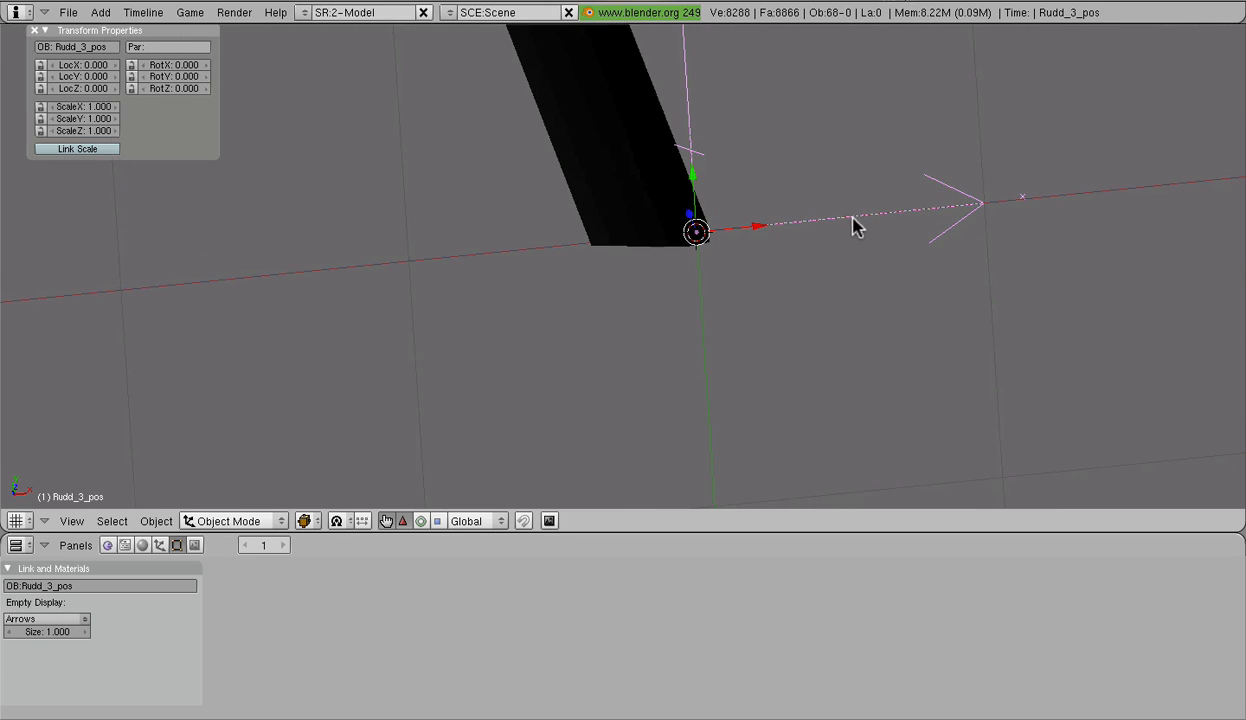
right_click(856, 217)
right_click(940, 208)
right_click(940, 208)
right_click(940, 208)
right_click(940, 208)
right_click(940, 208)
right_click(848, 222)
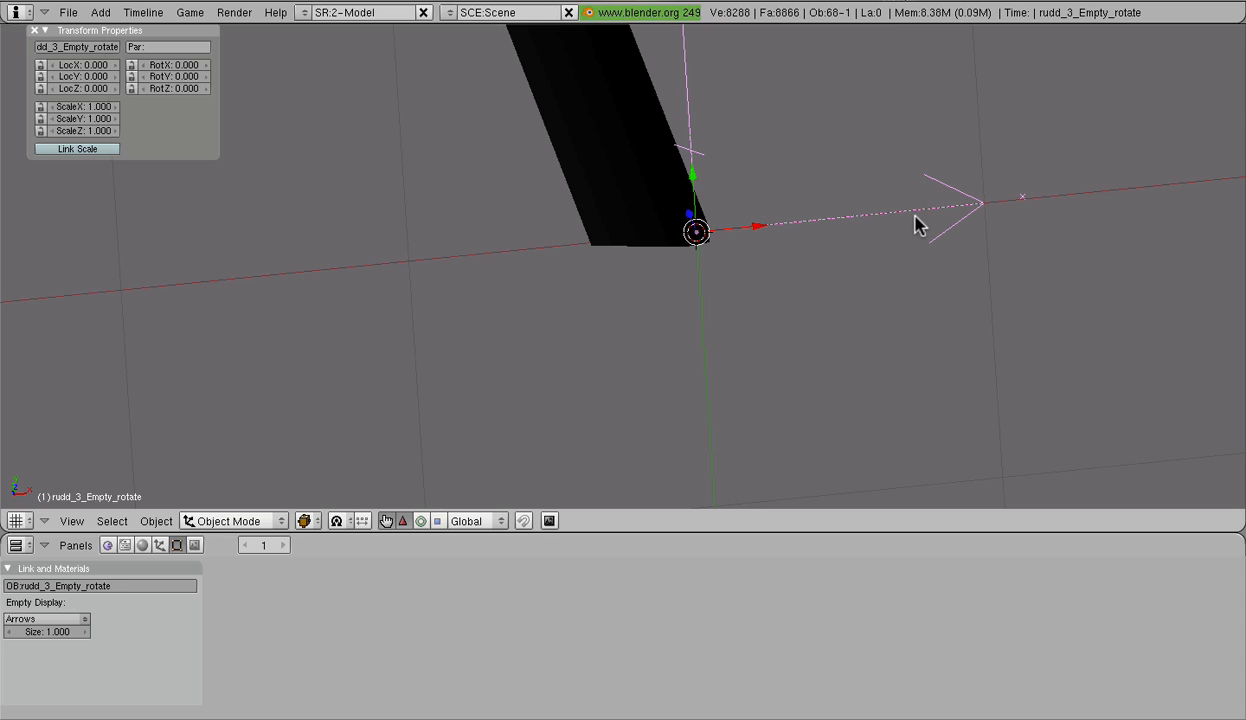
key("shift")
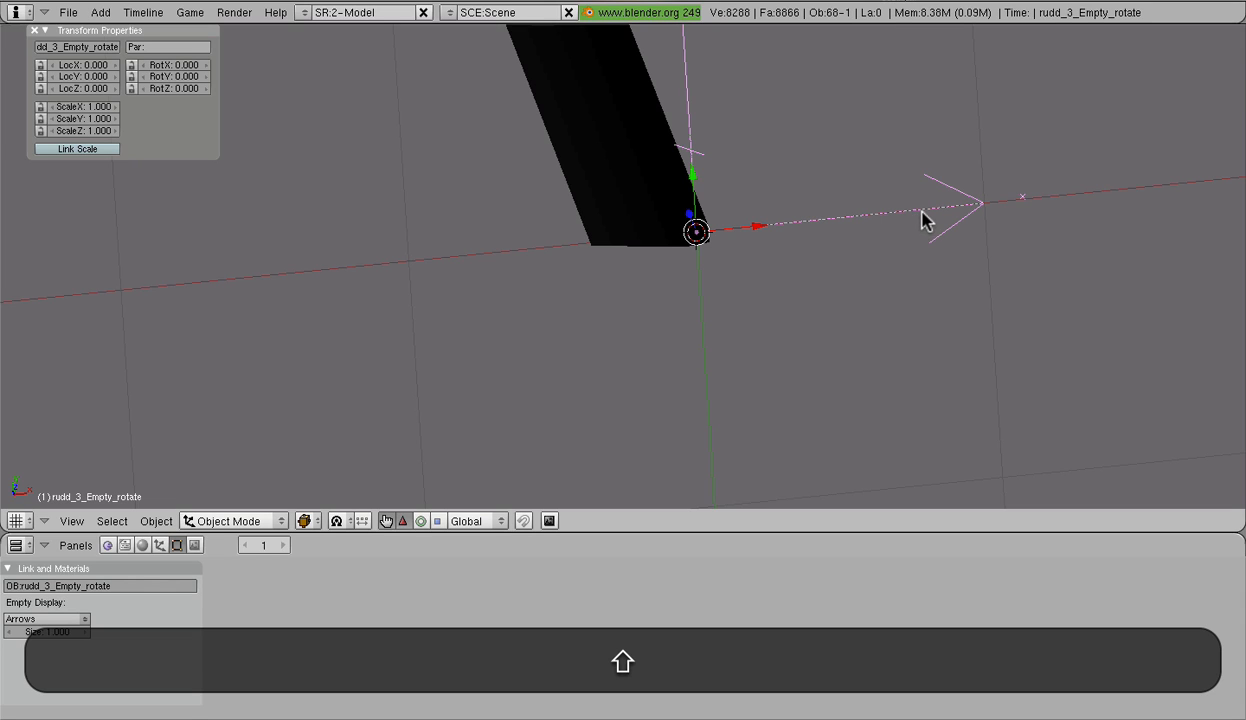
right_click(921, 220, "shift")
key("ctrl+p")
key("ctrl+Return")
scroll(768, 300, "down", 5)
scroll(642, 289, "down", 2)
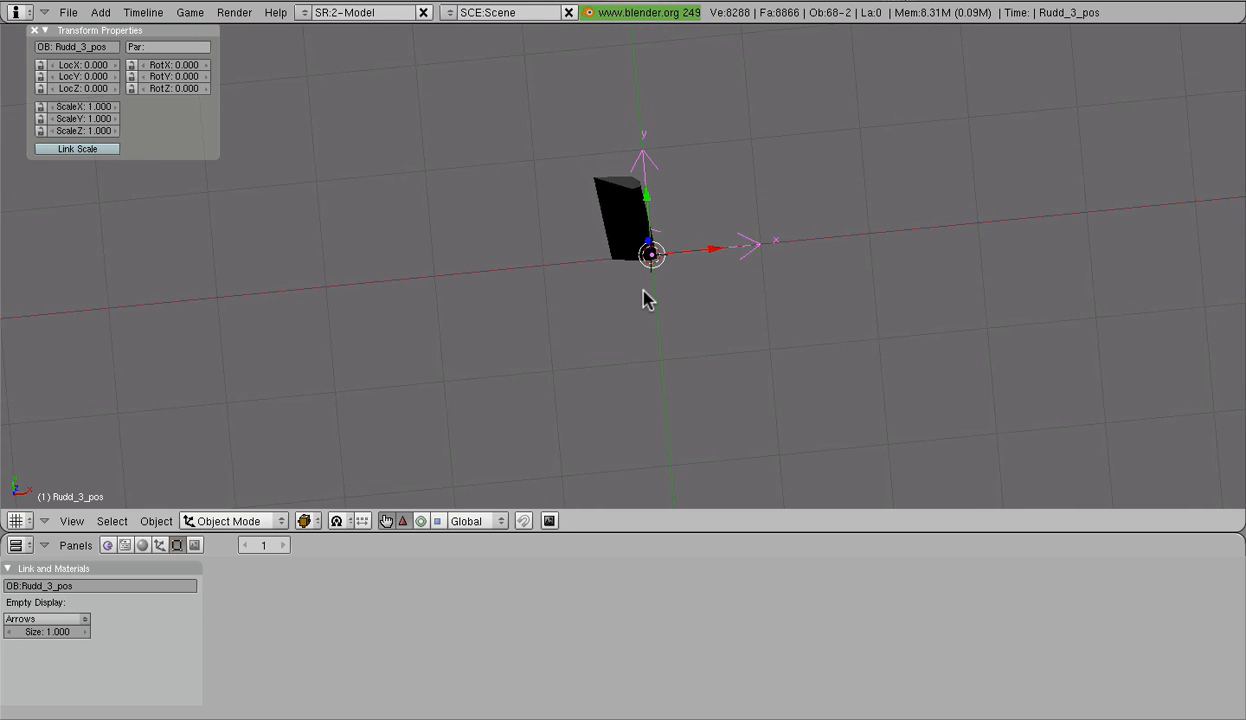
Step: Leave local view and show the whole aircraft in wireframe
key("KP_Divide")
middle_click_drag(551, 272, 712, 199, "shift")
left_click(318, 525)
left_click(330, 491)
scroll(462, 347, "up", 6)
middle_click_drag(679, 281, 748, 281, "shift")
scroll(748, 281, "up", 3)
Step: Select only the Rudd_3_pos empty at the origin and snap it to the 3D cursor on the aircraft's tail
right_click(497, 314)
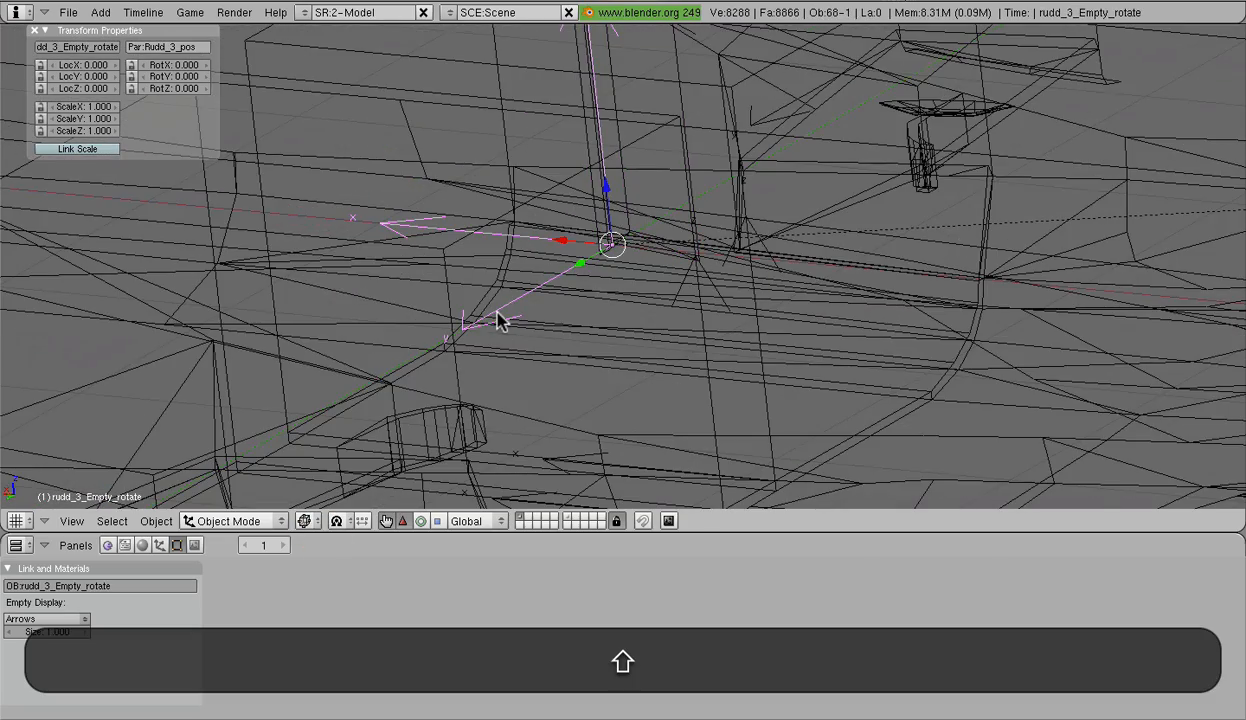
right_click(496, 317)
right_click(499, 315)
right_click(499, 315)
right_click(499, 315)
right_click(499, 315)
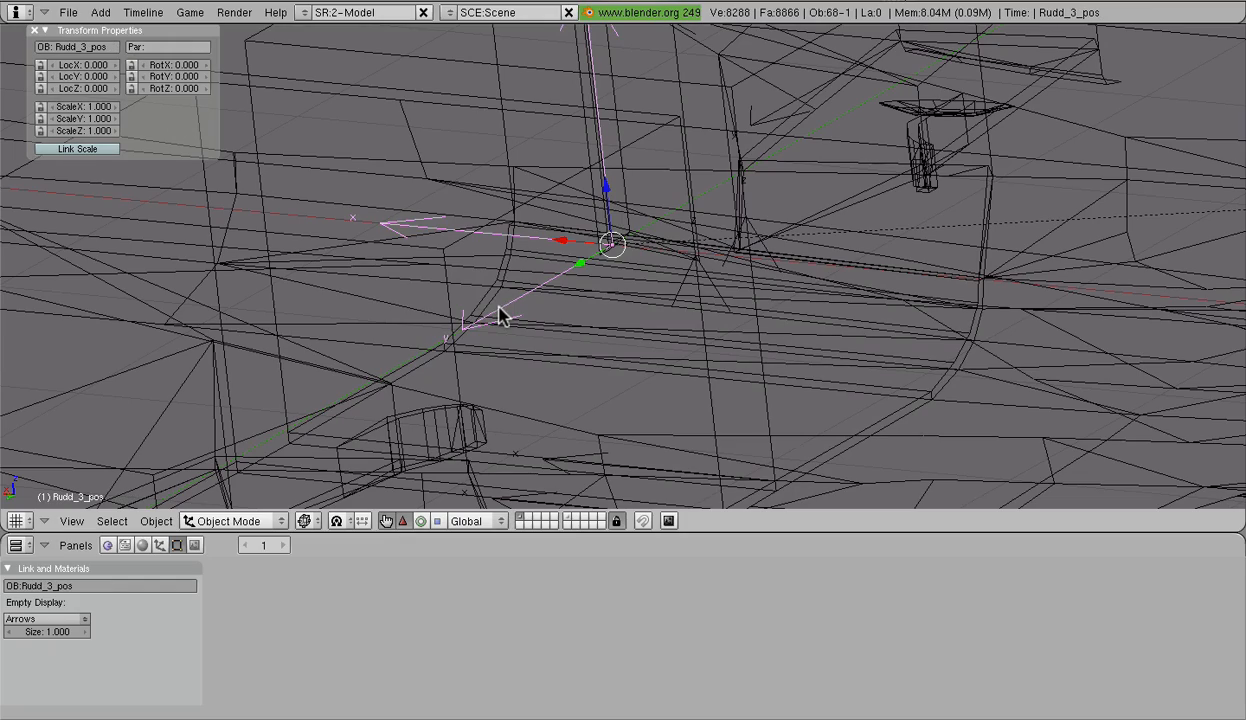
scroll(550, 233, "down", 7)
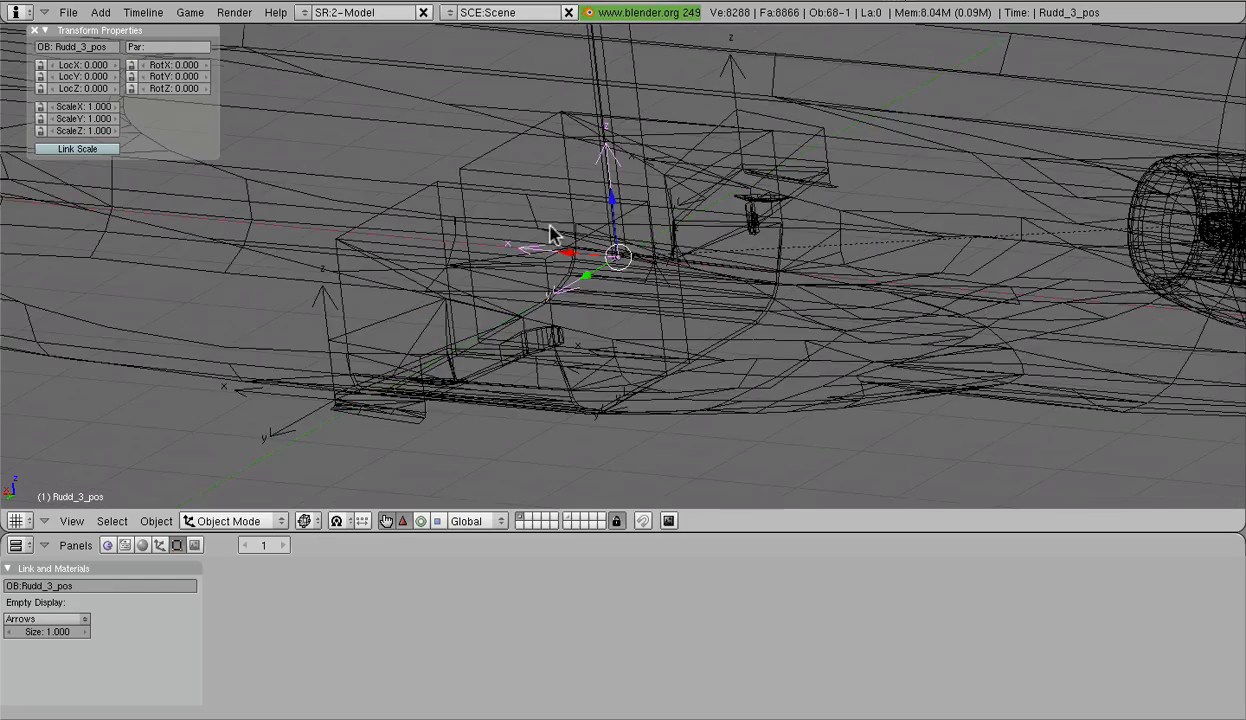
middle_click_drag(749, 274, 594, 318, "shift")
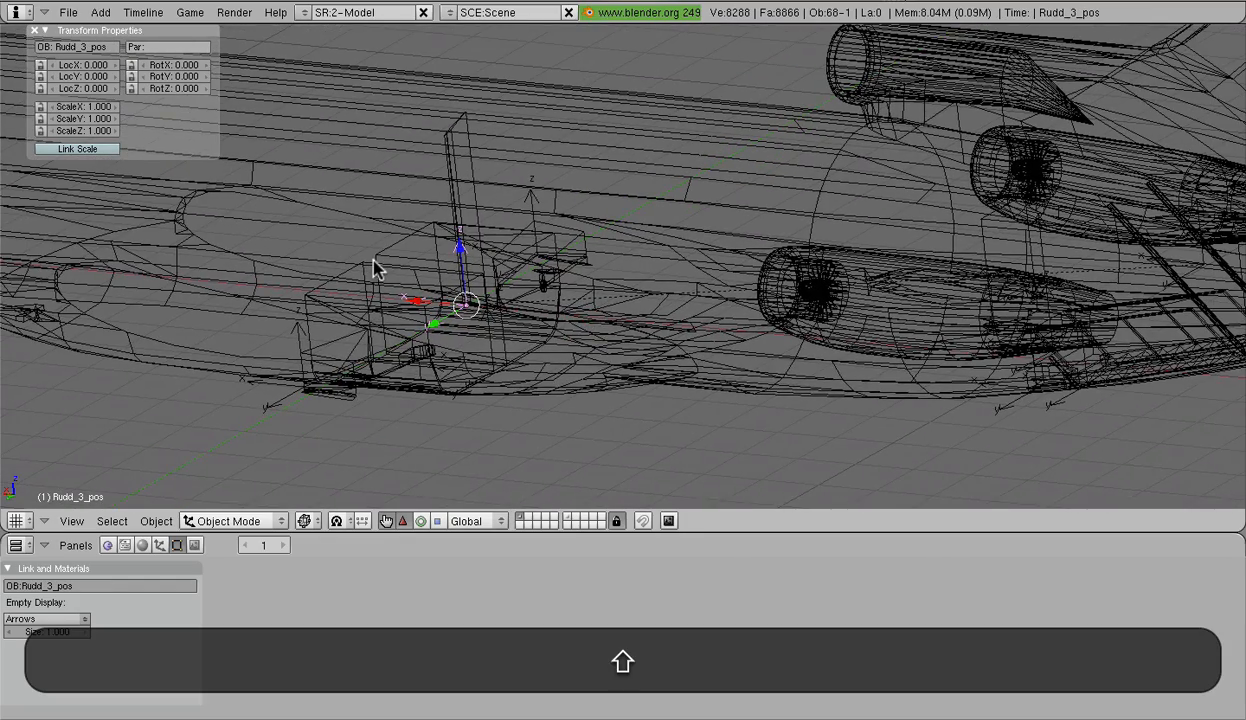
scroll(445, 208, "down", 3)
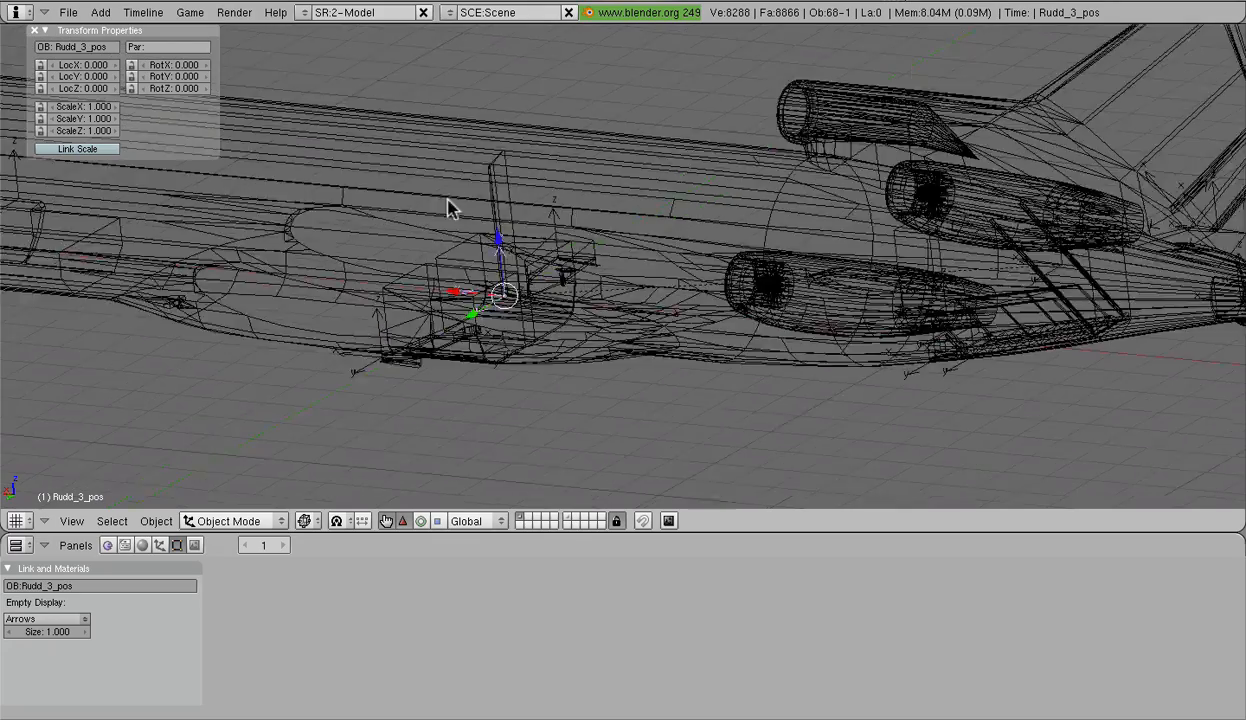
middle_click_drag(759, 290, 557, 368, "shift")
scroll(1108, 279, "down", 3)
scroll(993, 272, "up", 6)
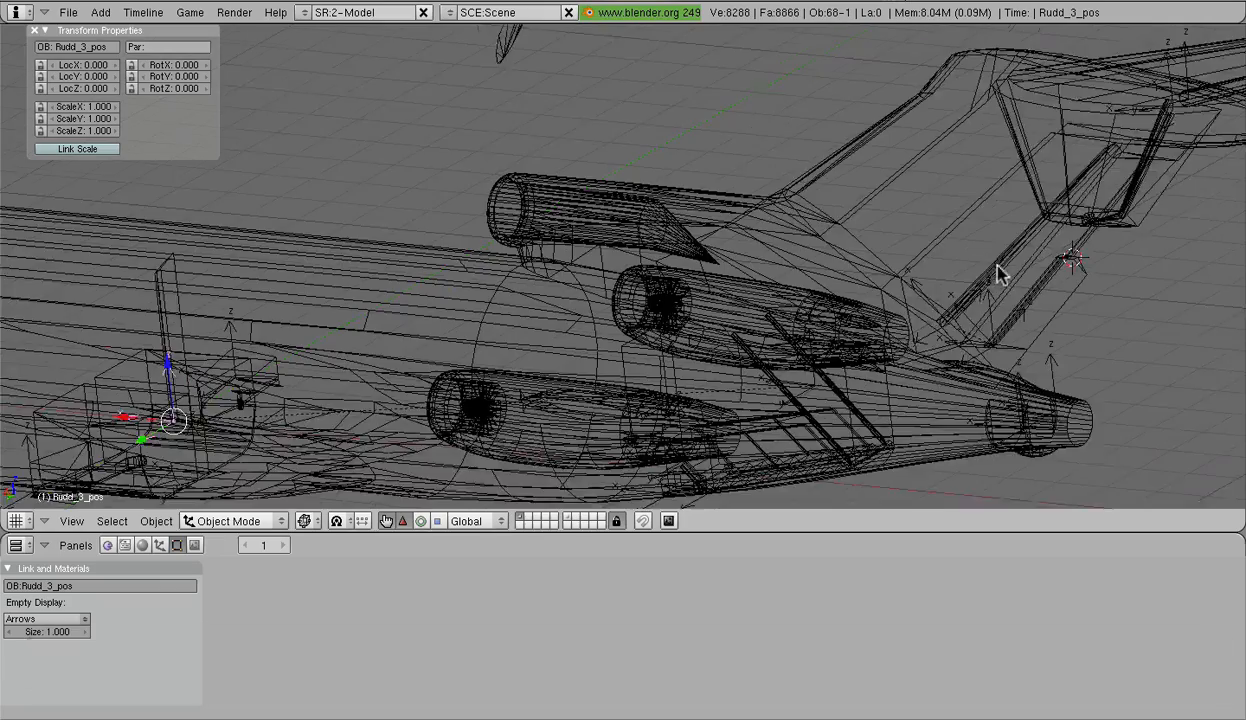
key("shift+s")
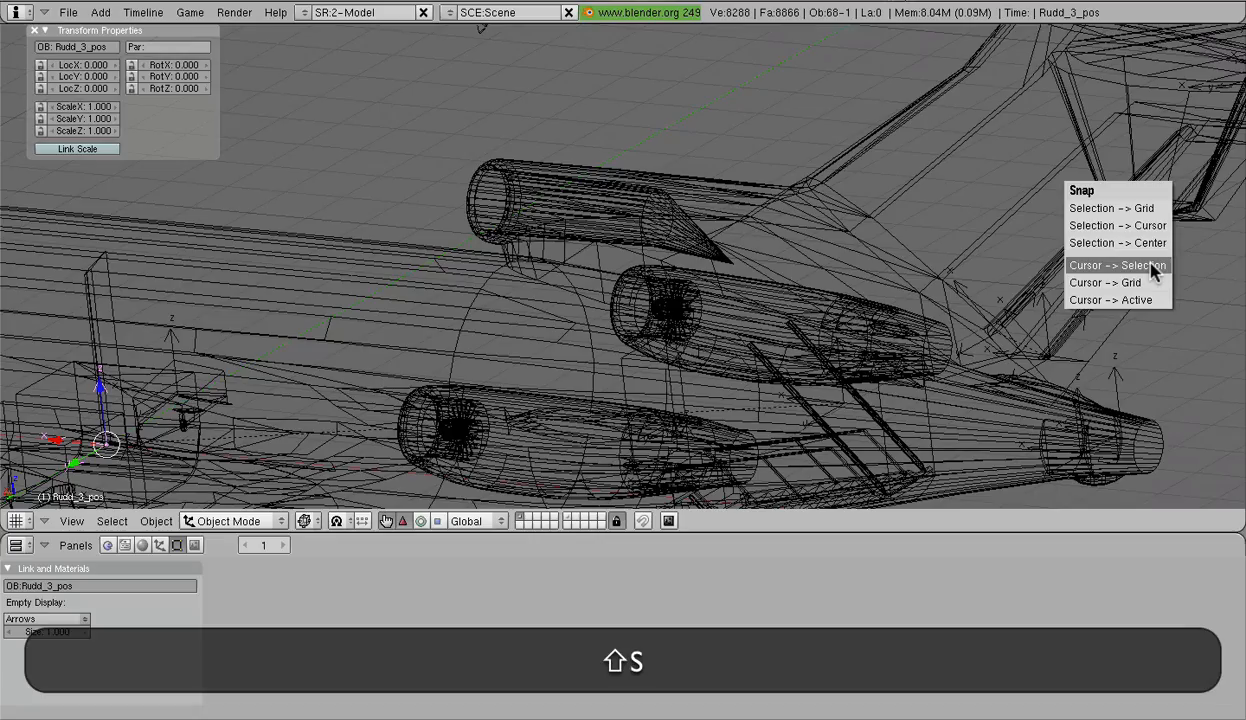
left_click(1161, 230)
Step: Rotate rudd_3_Empty_rotate by -44 degrees around the global Y axis to align rudder_3 with the slanted tail
middle_click_drag(1162, 231, 300, 328, "shift")
middle_click_drag(601, 248, 526, 225)
scroll(395, 268, "down", 5)
scroll(395, 268, "up", 5)
middle_click_drag(418, 270, 492, 239, "shift")
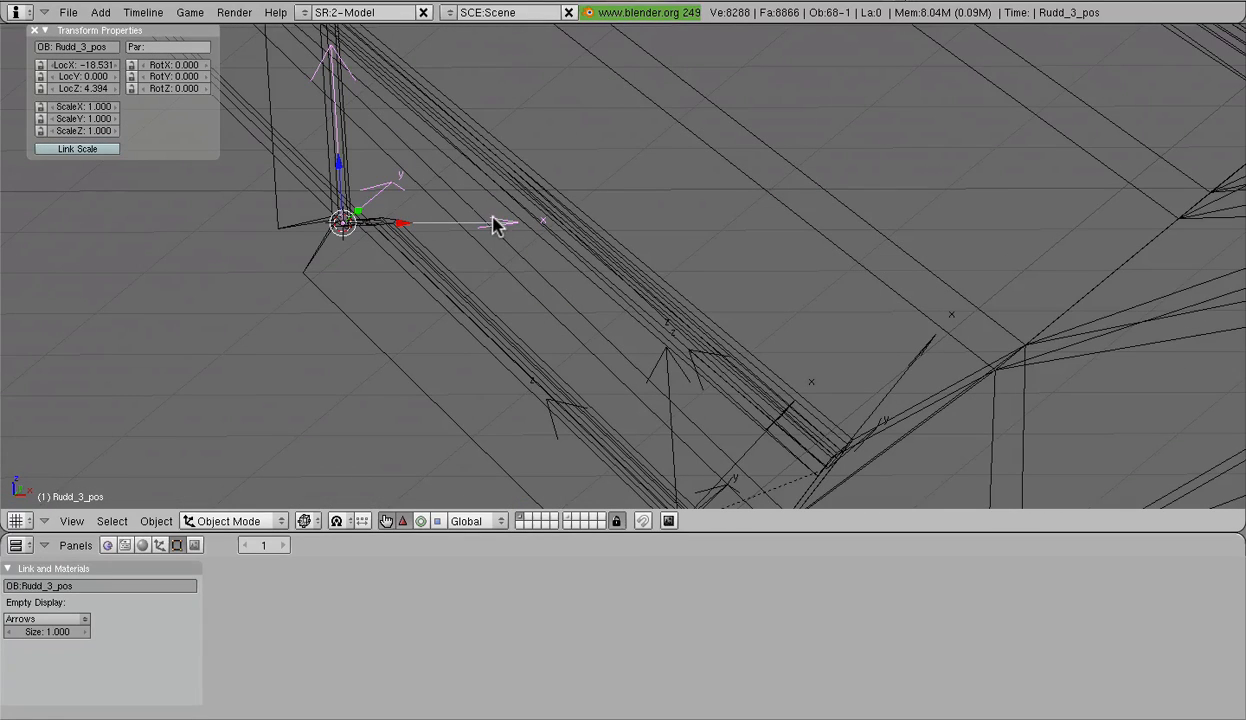
right_click(437, 225)
middle_click_drag(437, 228, 590, 239)
key("shift+r")
type("y")
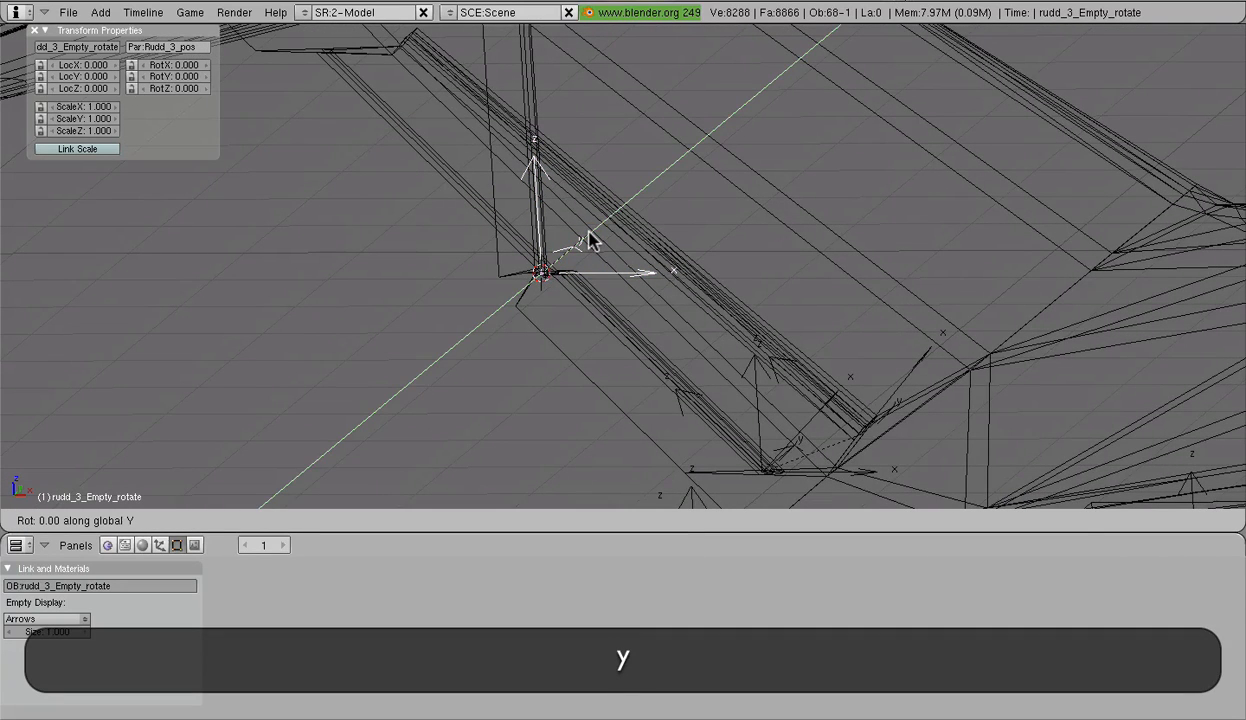
type("-44")
key("Return")
Step: Examine the placement of rudder_3 along rudder_1 on the tail from several angles
middle_click_drag(669, 258, 748, 281)
key("a")
scroll(570, 316, "down", 3)
middle_click_drag(570, 316, 1010, 340)
middle_click_drag(809, 372, 882, 282, "shift")
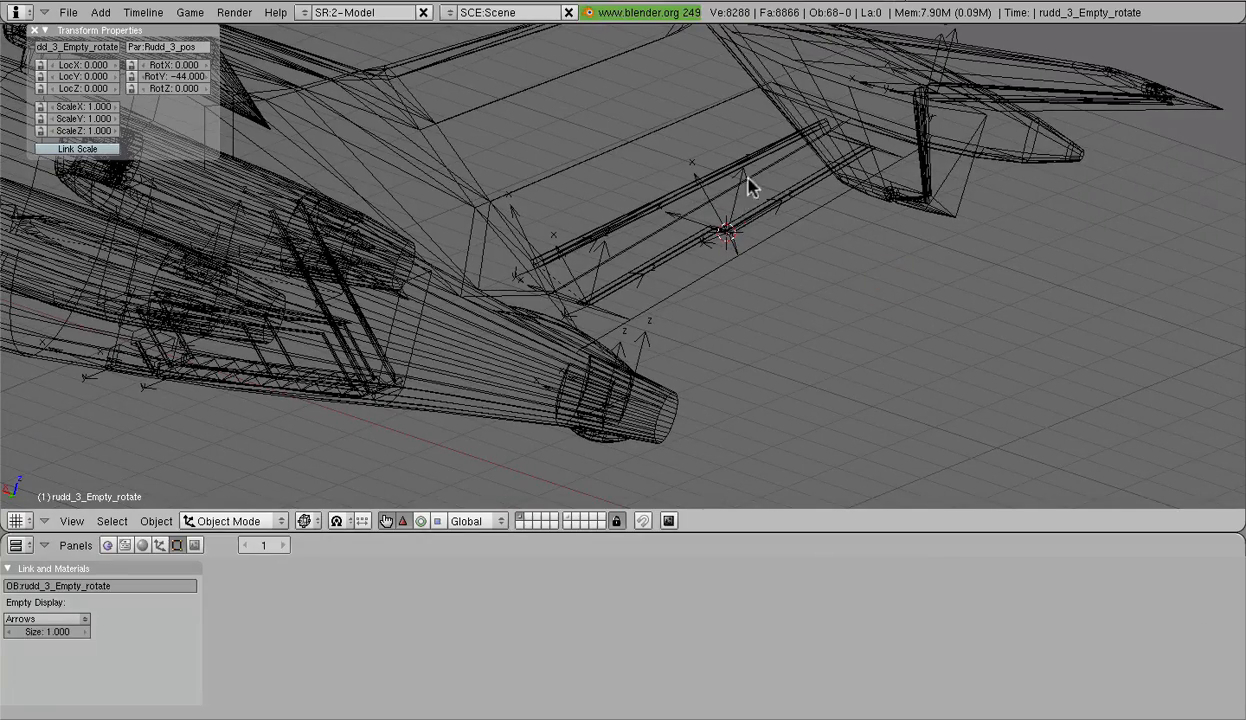
middle_click_drag(738, 198, 752, 228)
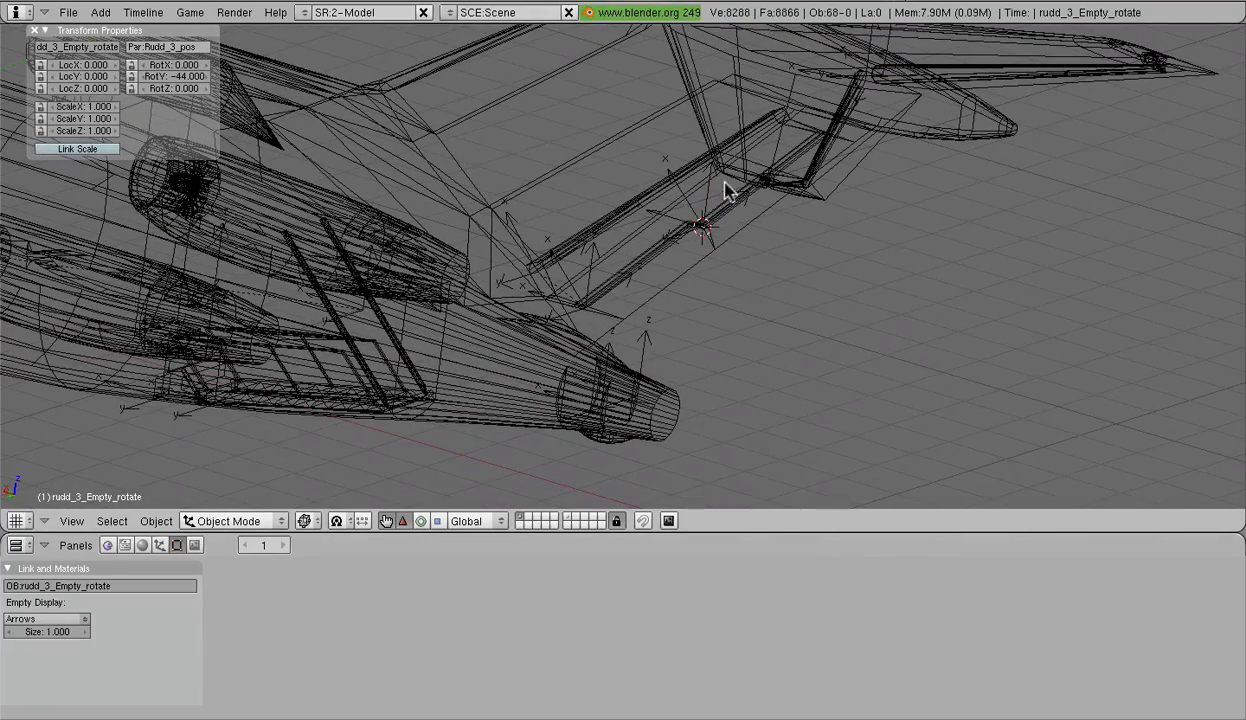
right_click(594, 283)
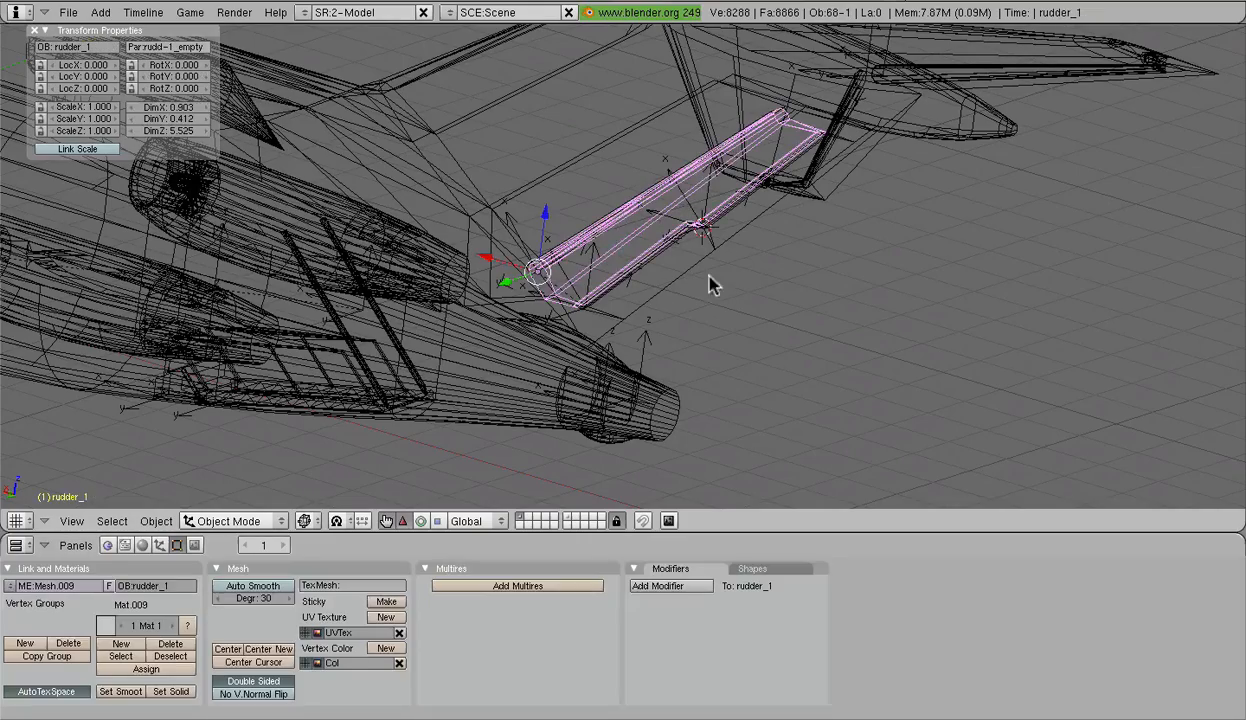
key("a")
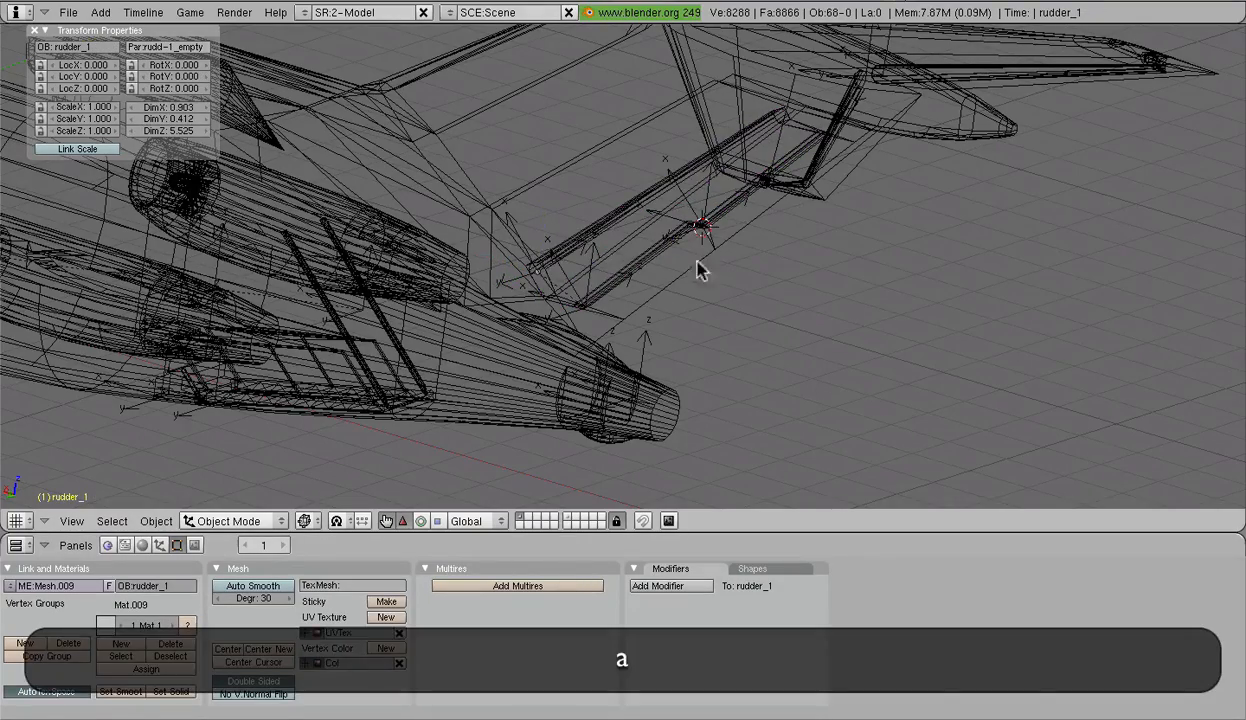
middle_click_drag(707, 240, 656, 294)
scroll(717, 250, "up", 3)
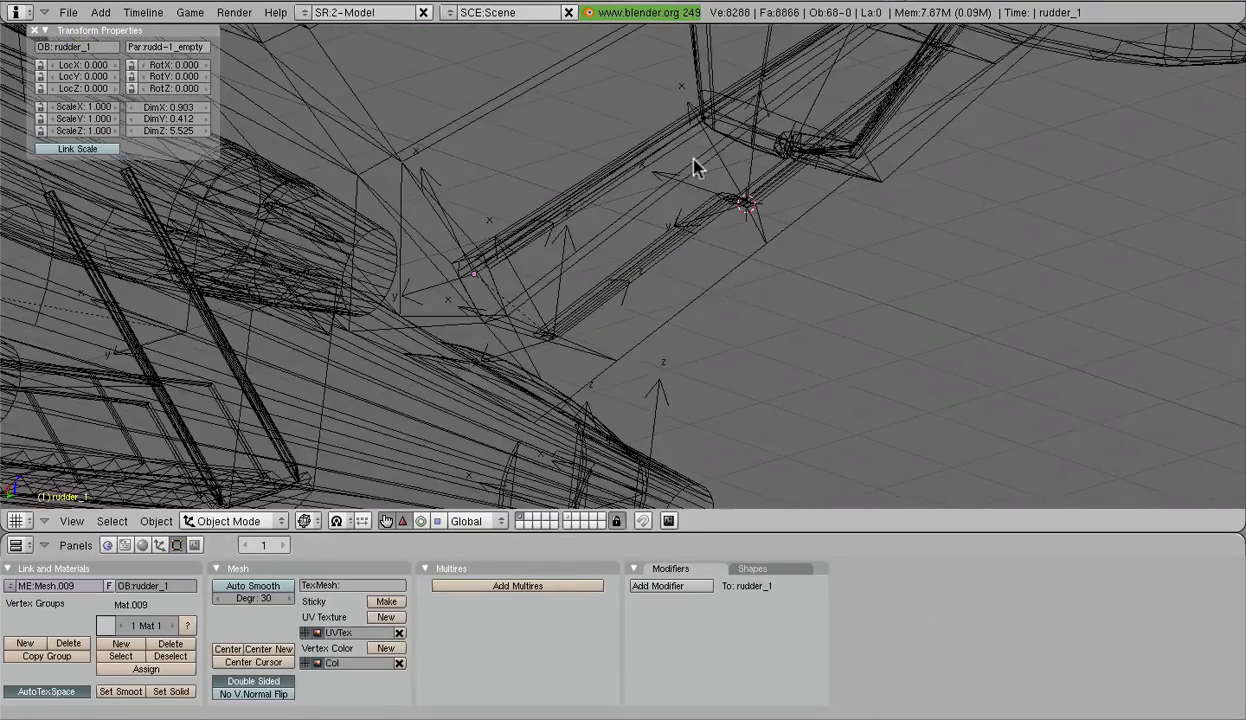
Step: Parent the Rudd_3_pos empty to rudd-1_empty at the base of the main rudder
right_click(697, 197)
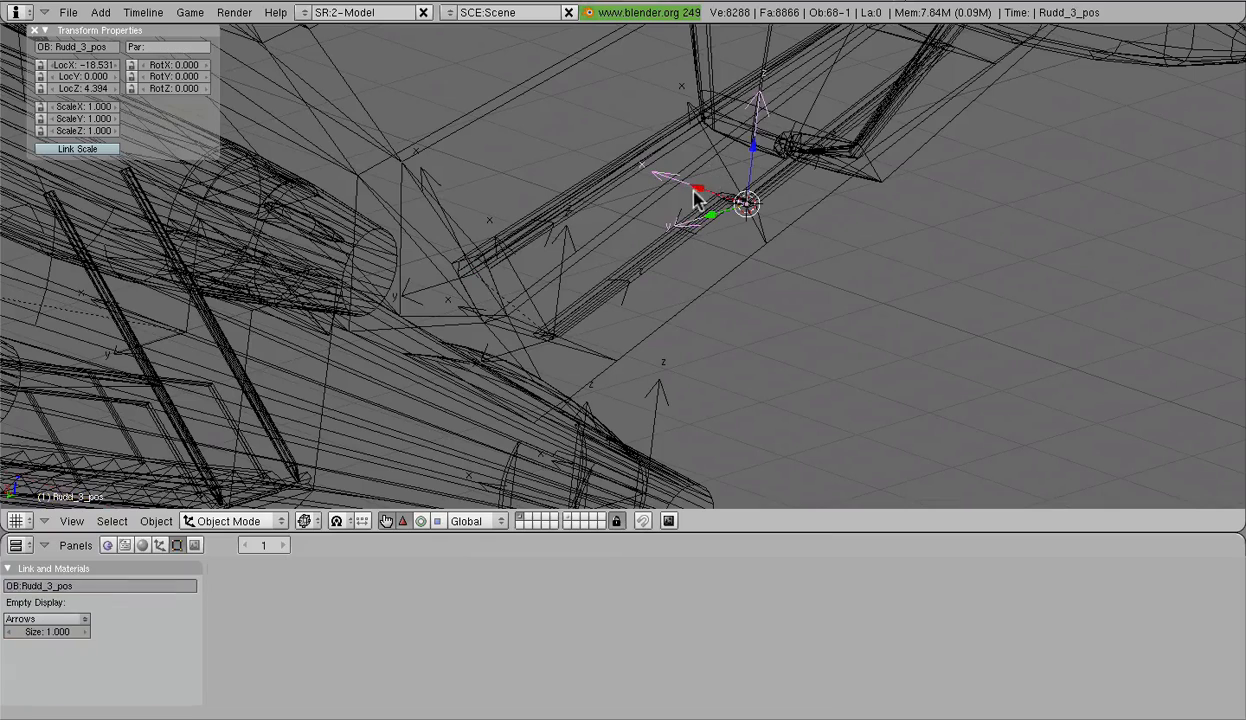
right_click(428, 177)
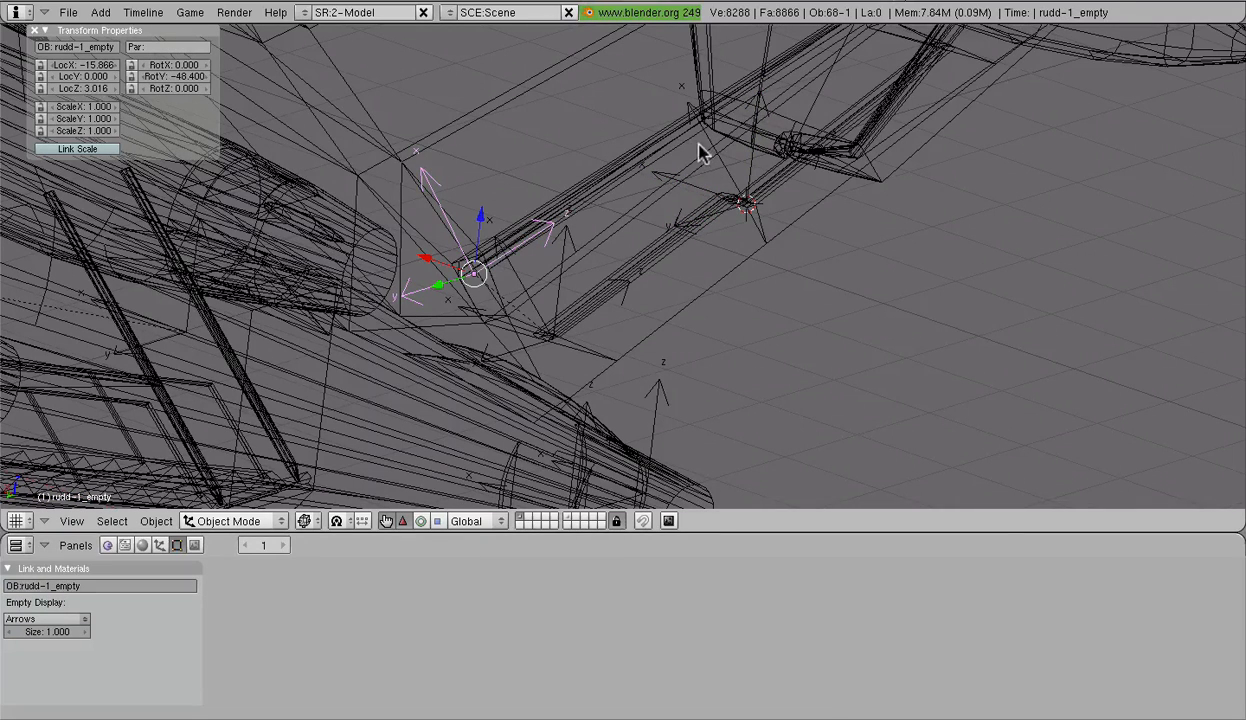
right_click(712, 205)
right_click(463, 177, "shift")
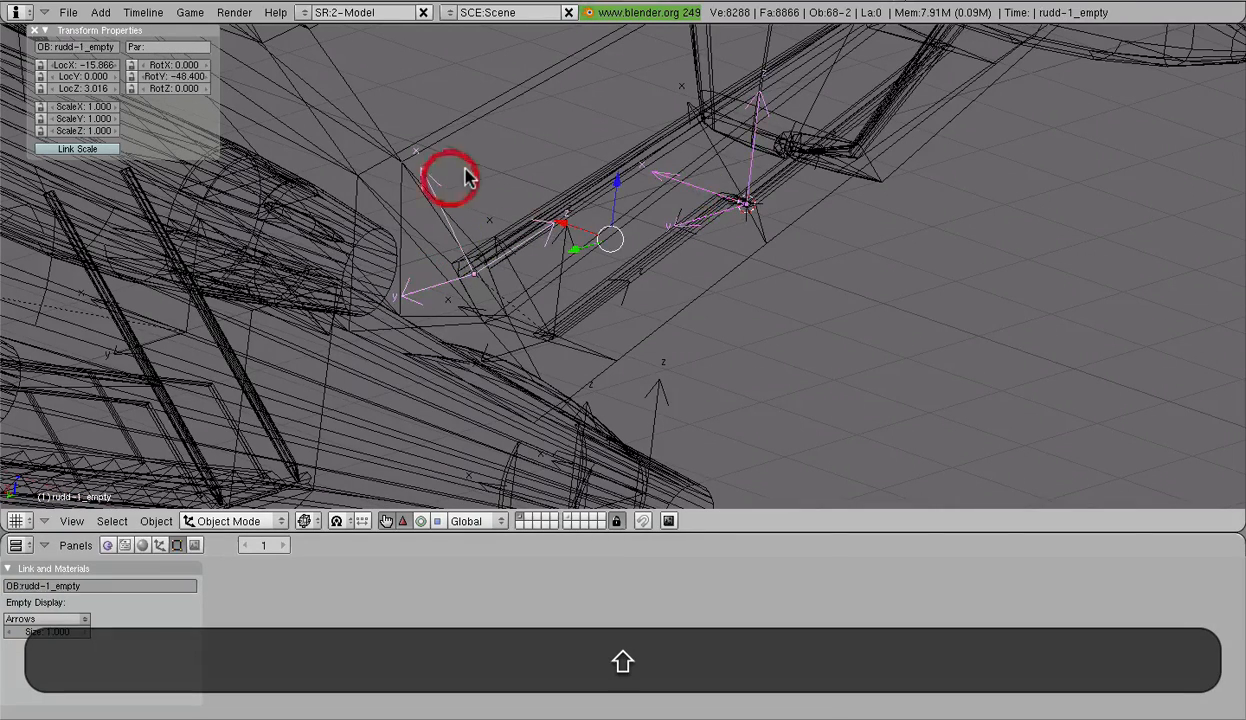
key("ctrl+p")
key("Return")
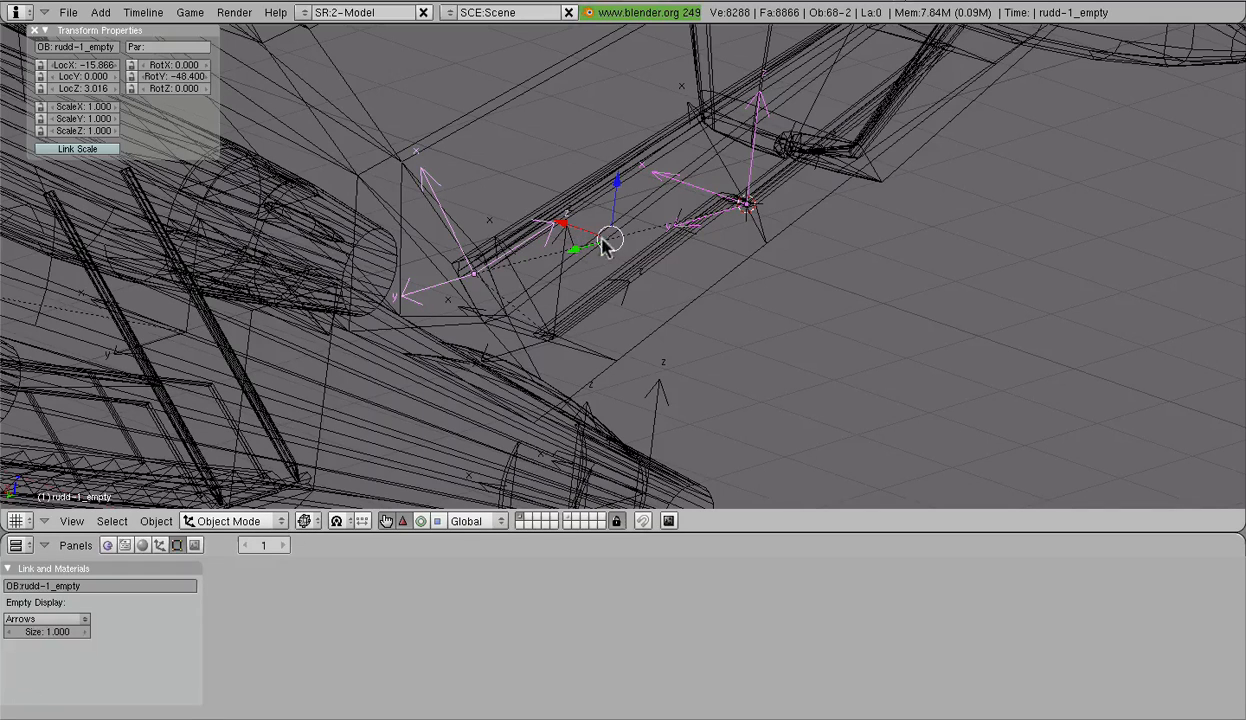
middle_click_drag(578, 258, 535, 322)
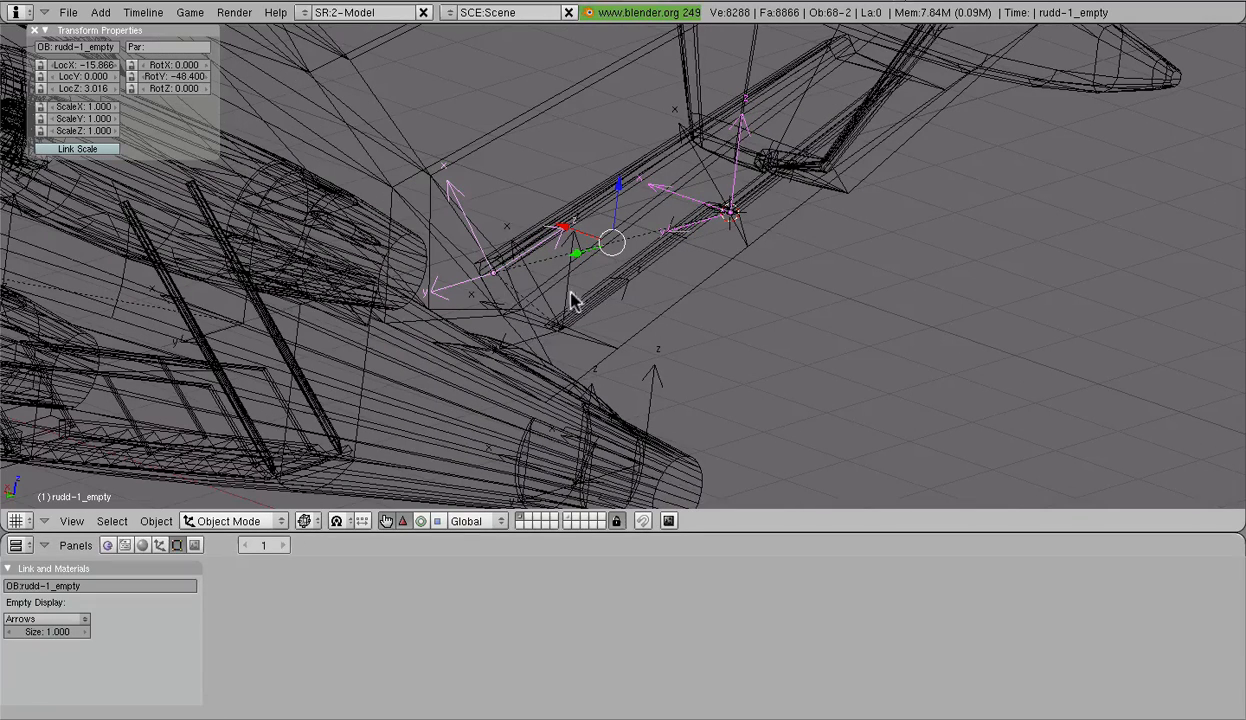
Step: Deselect everything, switch to solid shading, advance the rudder animation to frame 26, and return to frame 1
key("a")
left_click(305, 521)
left_click(334, 473)
mouse_move(334, 473)
middle_mouse_down()
mouse_move(584, 245)
mouse_move(552, 226)
middle_mouse_up()
key("Right")
key("Right")
key("Right")
key("Right")
key("Right")
key("Right")
key("Right")
key("Right")
key("Right")
key("Right")
key("Right")
key("Right")
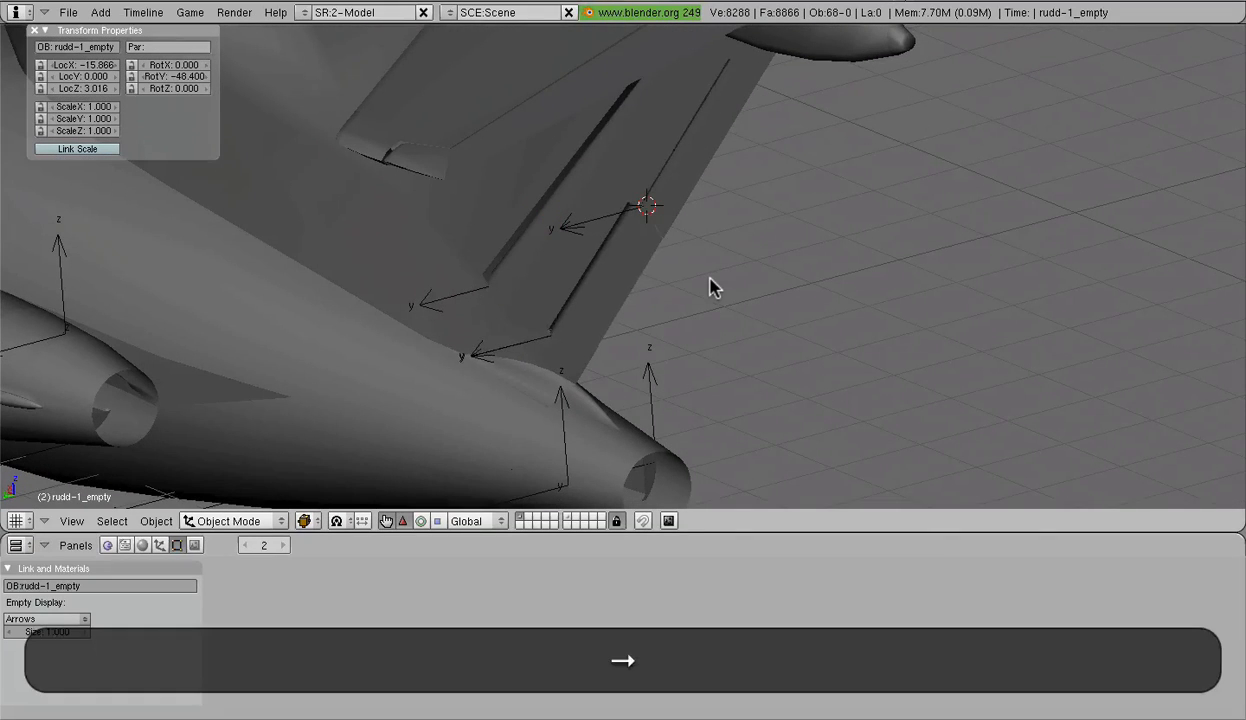
key("Right")
key("Right")
key("Right")
key("Right")
key("Right")
key("Right")
key("Right")
key("Right")
key("Right")
key("Right")
key("Right")
key("Right")
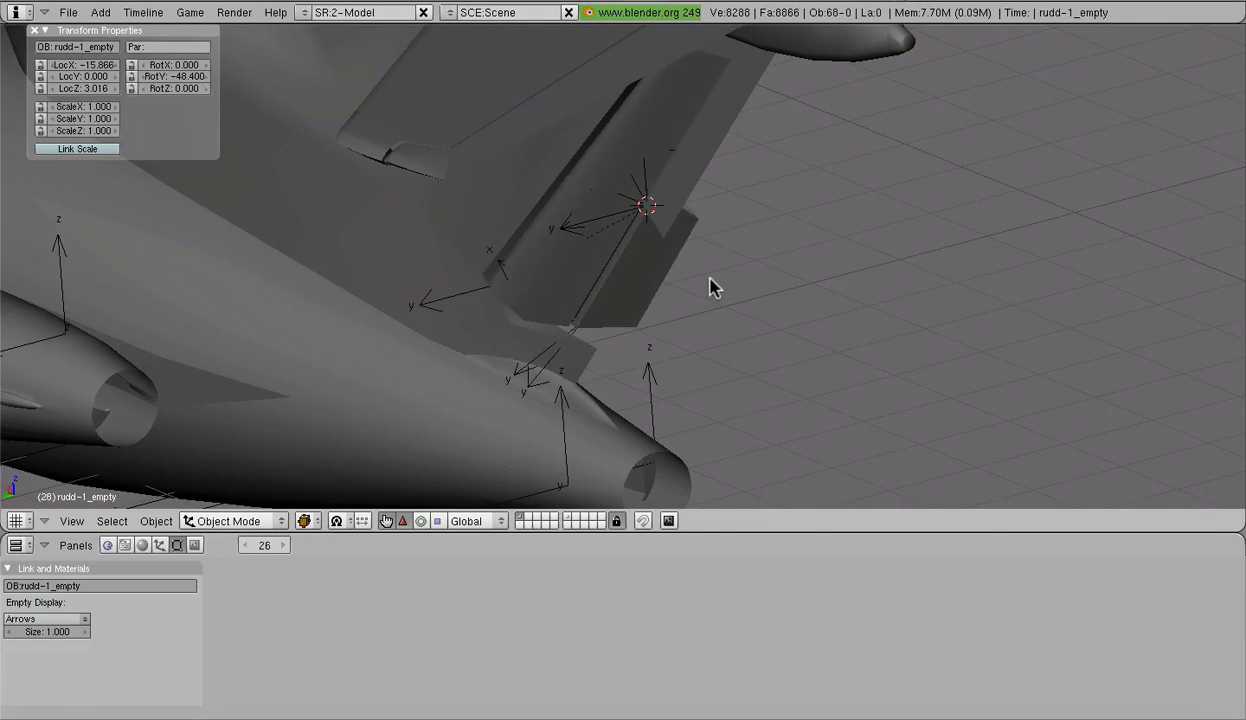
key("Down")
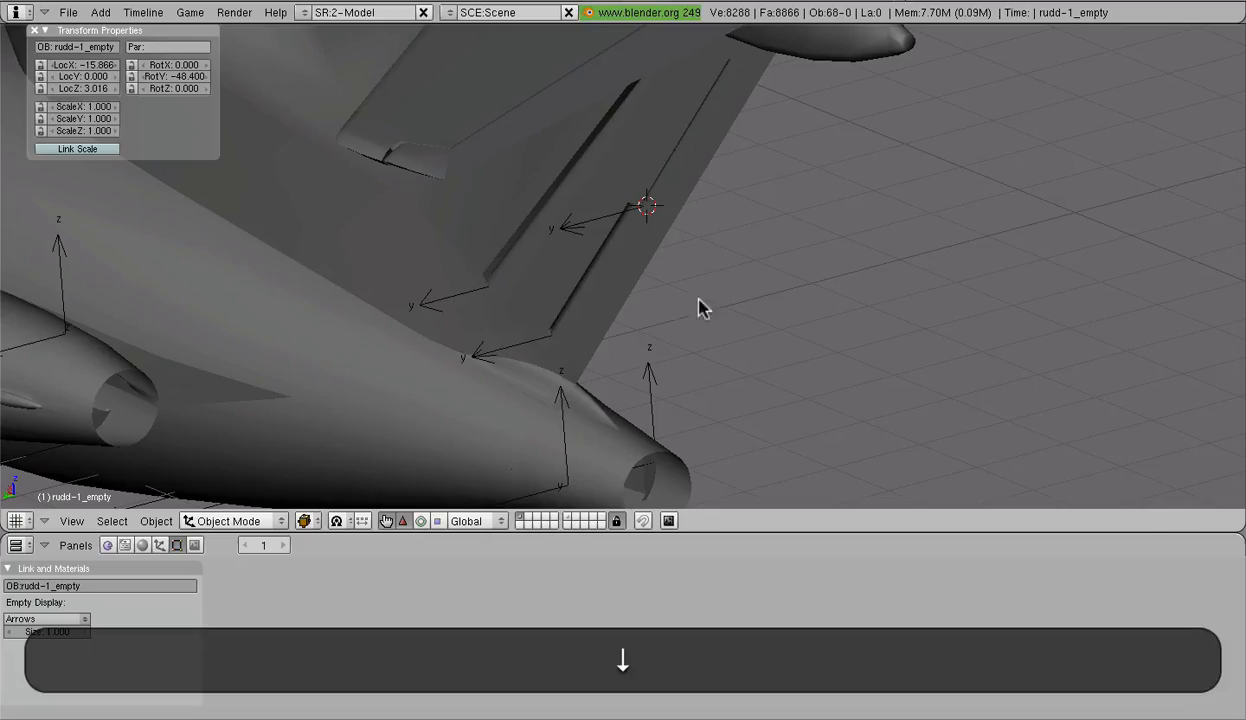
Step: Return to wireframe display and undo the parenting of Rudd_3_pos to rudd-1_empty
left_click(304, 521)
left_click(340, 486)
middle_click_drag(592, 306, 670, 312)
key("super+z")
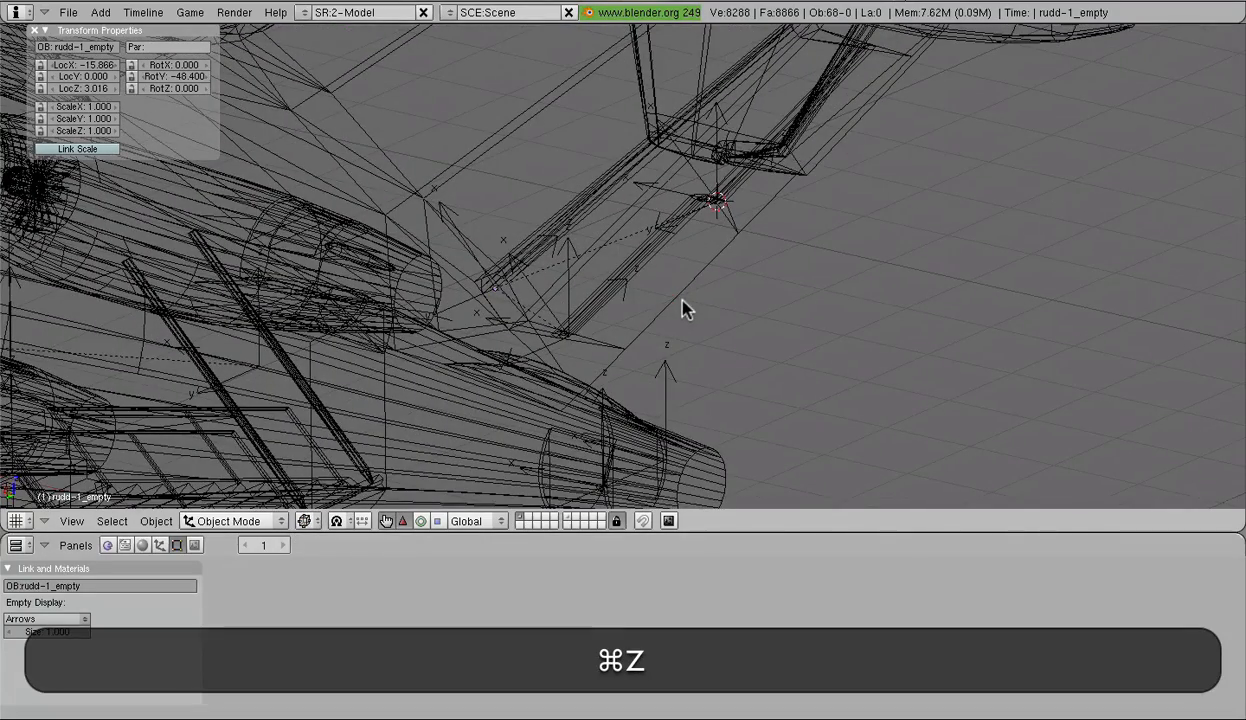
key("ctrl+super+z")
key("ctrl+z")
key("ctrl+a")
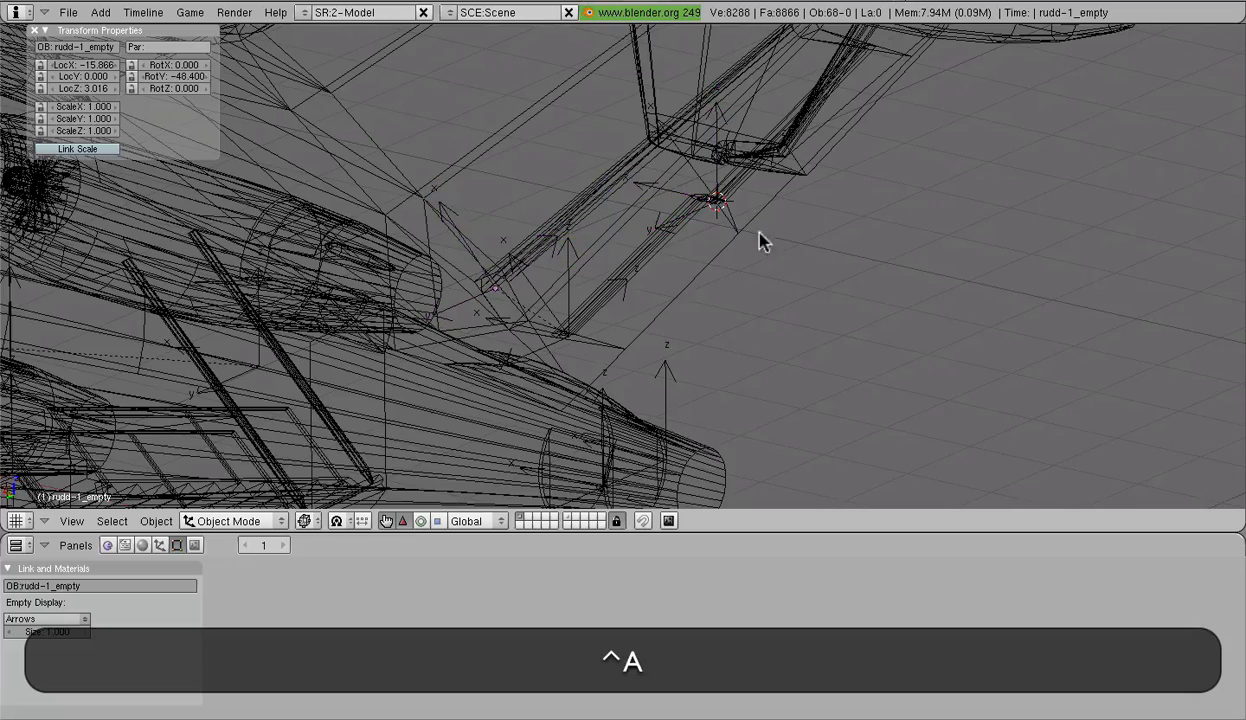
Step: With rudd-1_empty selected, advance to frame 11 to check whether it moves with rudder_1, and return to frame 1
right_click(672, 199)
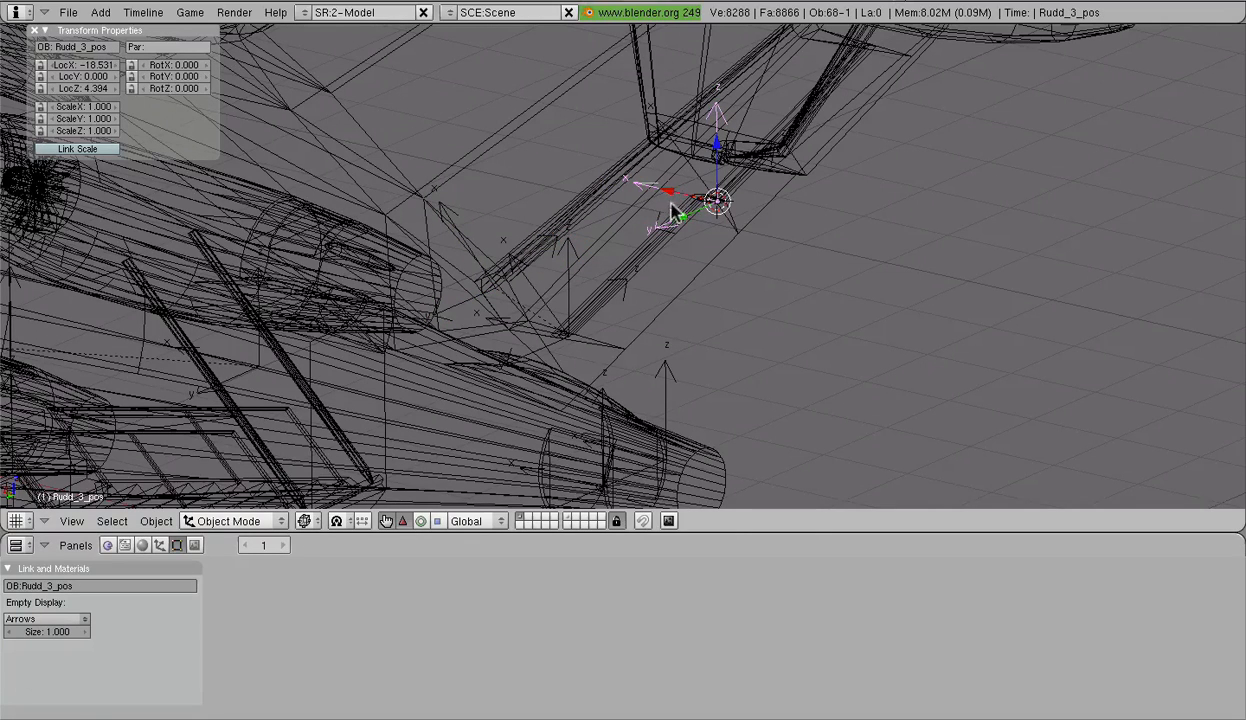
right_click(447, 218)
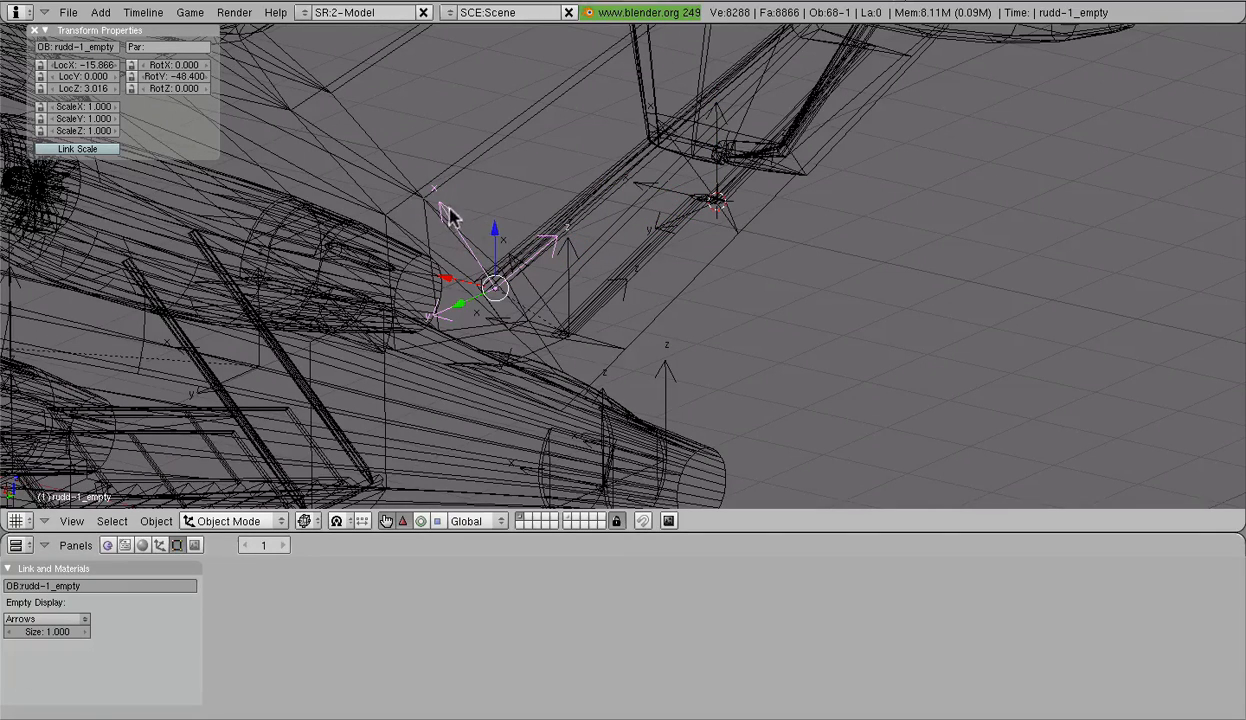
key("Right")
key("Right")
key("Right")
key("Right")
key("Right")
key("Right")
key("Right")
key("Right")
key("Right")
key("Right")
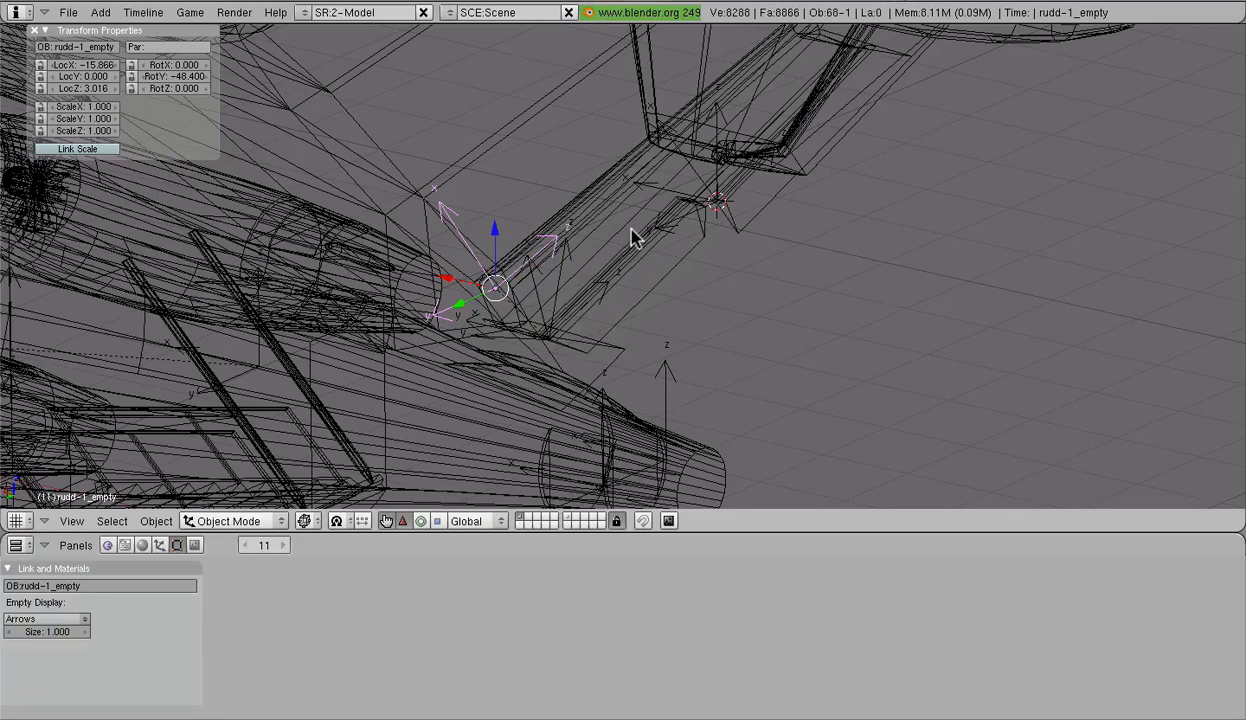
key("Down")
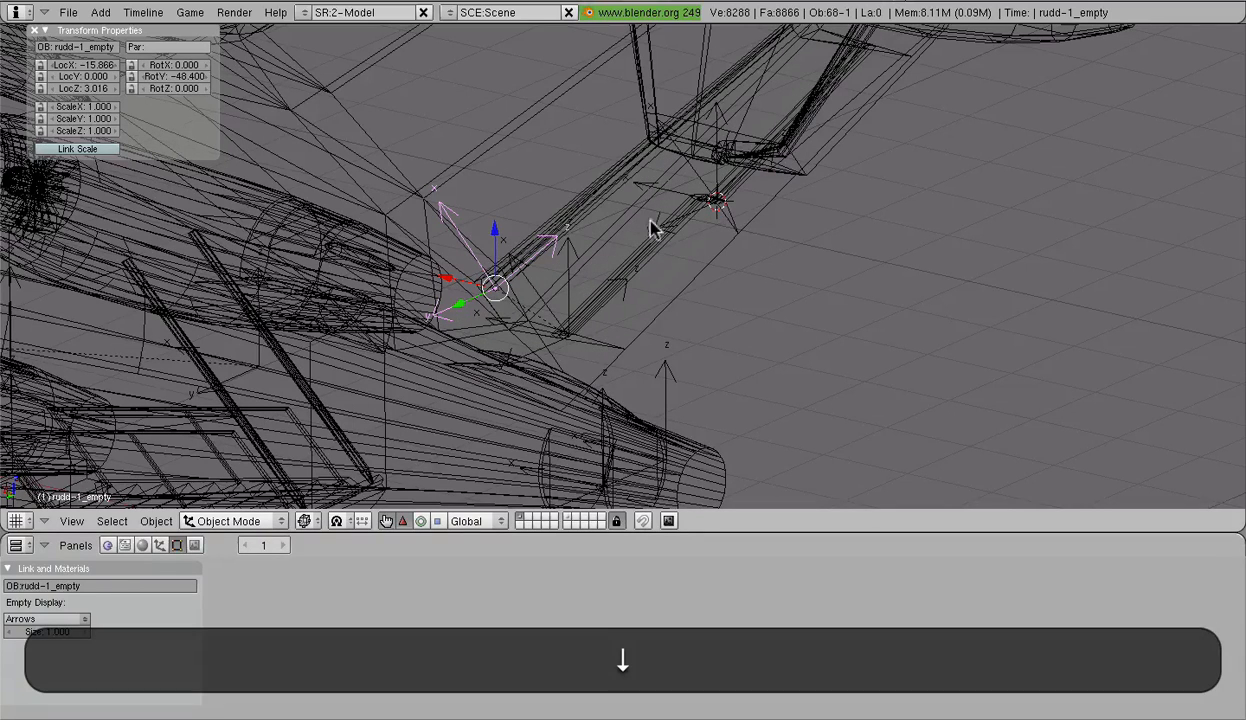
Step: Parent the Rudd_3_pos empty to the rudder_1 mesh itself and deselect everything
right_click(672, 193)
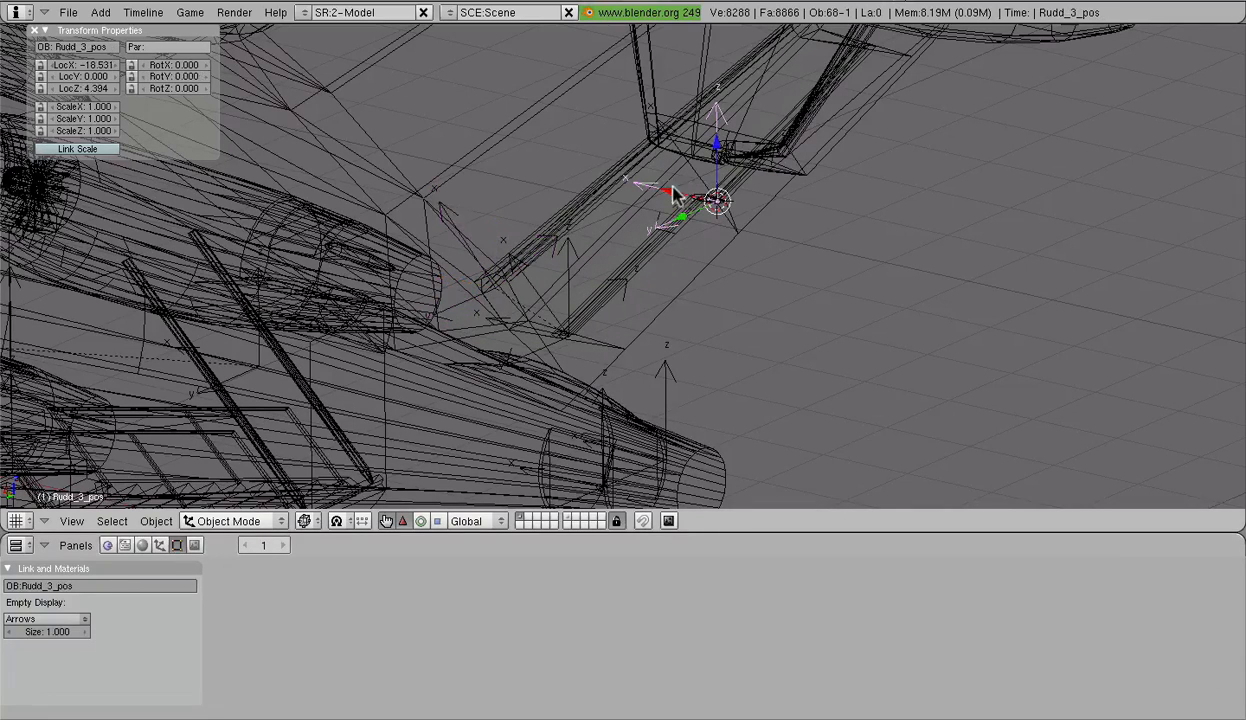
right_click(627, 225, "shift")
key("ctrl+p")
key("Return")
key("a")
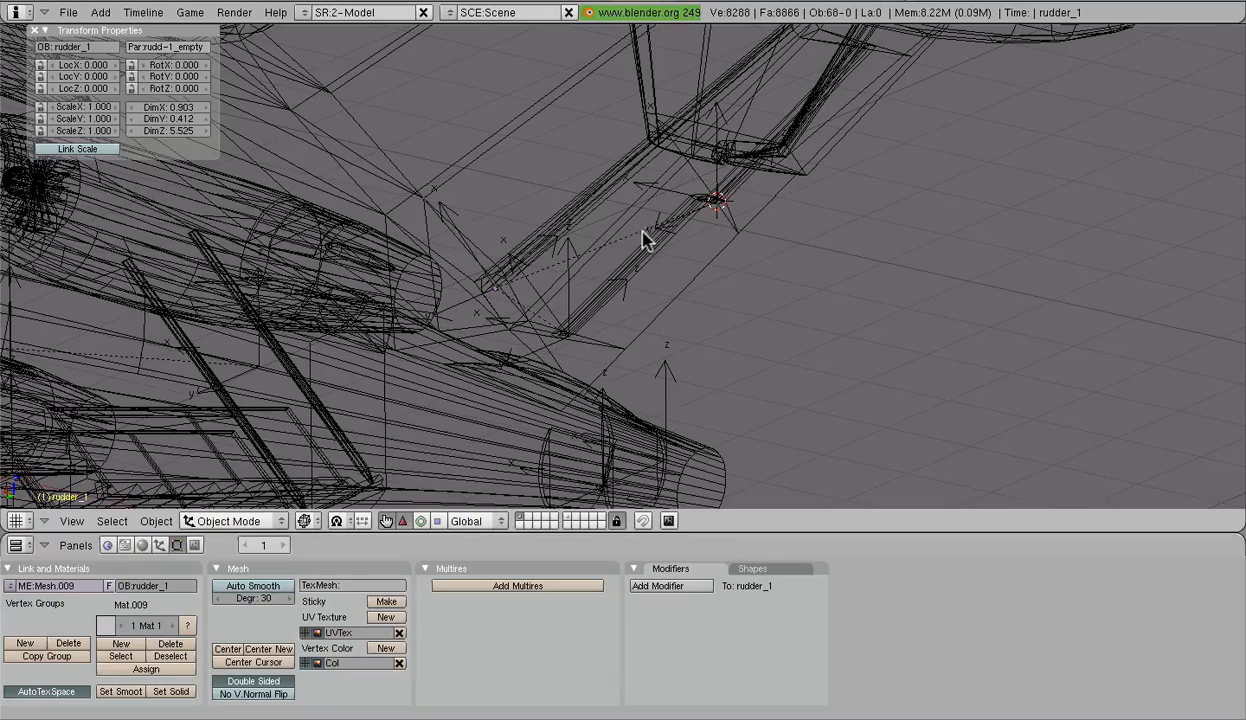
Step: Inspect the parenting lines at the base of the rudder, selecting rudd-1_empty and then rudder_1
scroll(478, 311, "down", 1)
scroll(506, 300, "up", 6)
scroll(293, 360, "up", 1)
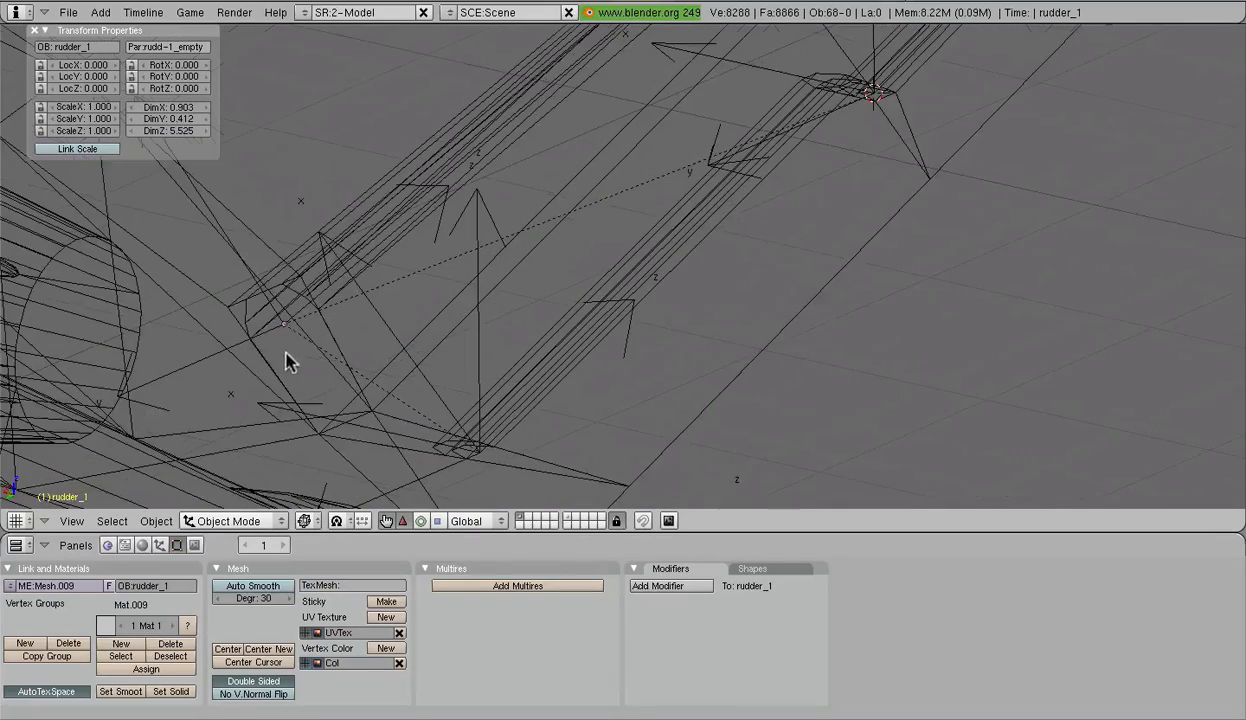
right_click(229, 225)
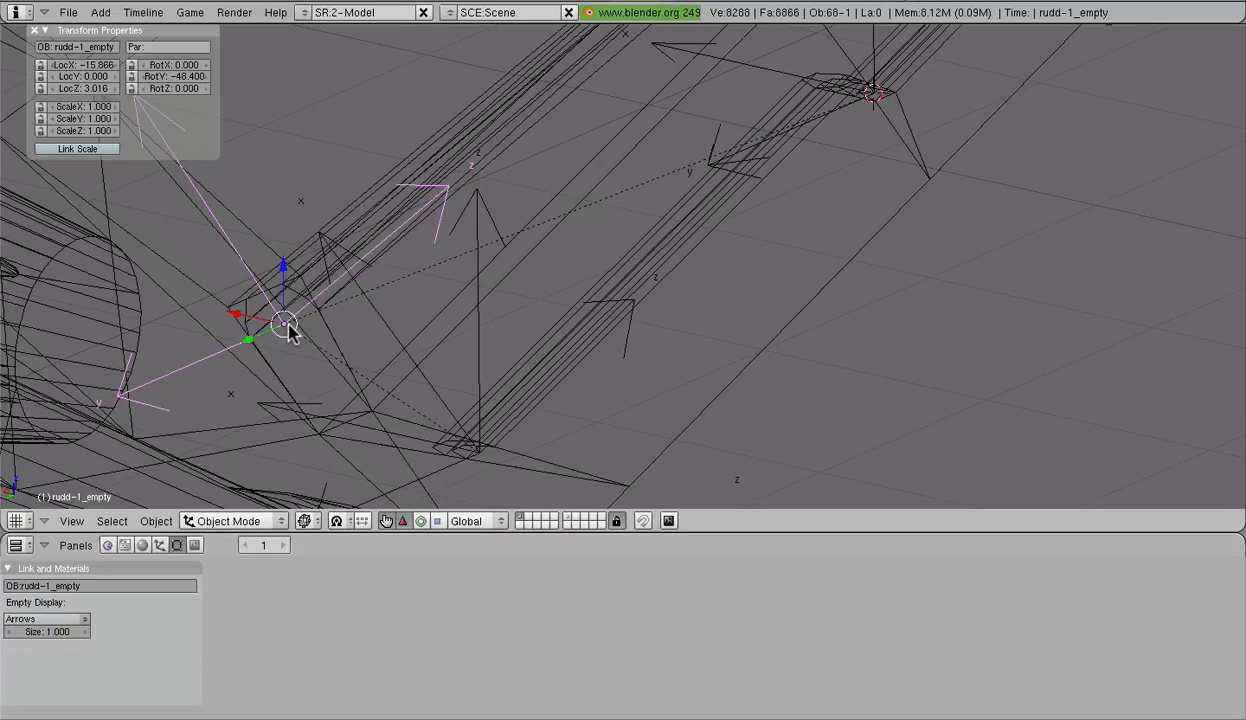
right_click(503, 150)
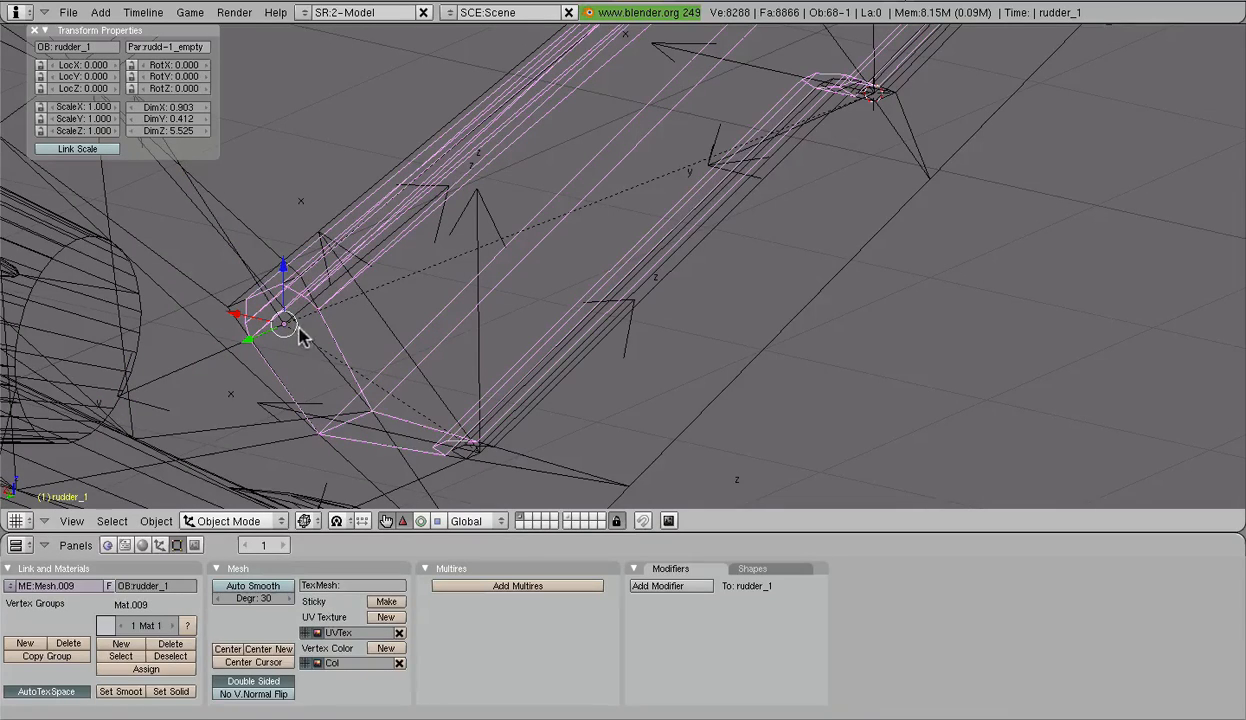
Step: Deselect everything, switch to solid shading, and advance the rudder animation to frame 10
scroll(305, 284, "down", 6)
mouse_move(543, 295)
middle_mouse_down()
mouse_move(581, 290)
mouse_move(557, 304)
mouse_move(583, 290)
mouse_move(804, 353)
mouse_move(730, 366)
middle_mouse_up()
key("a")
left_click(304, 521)
left_click(322, 469)
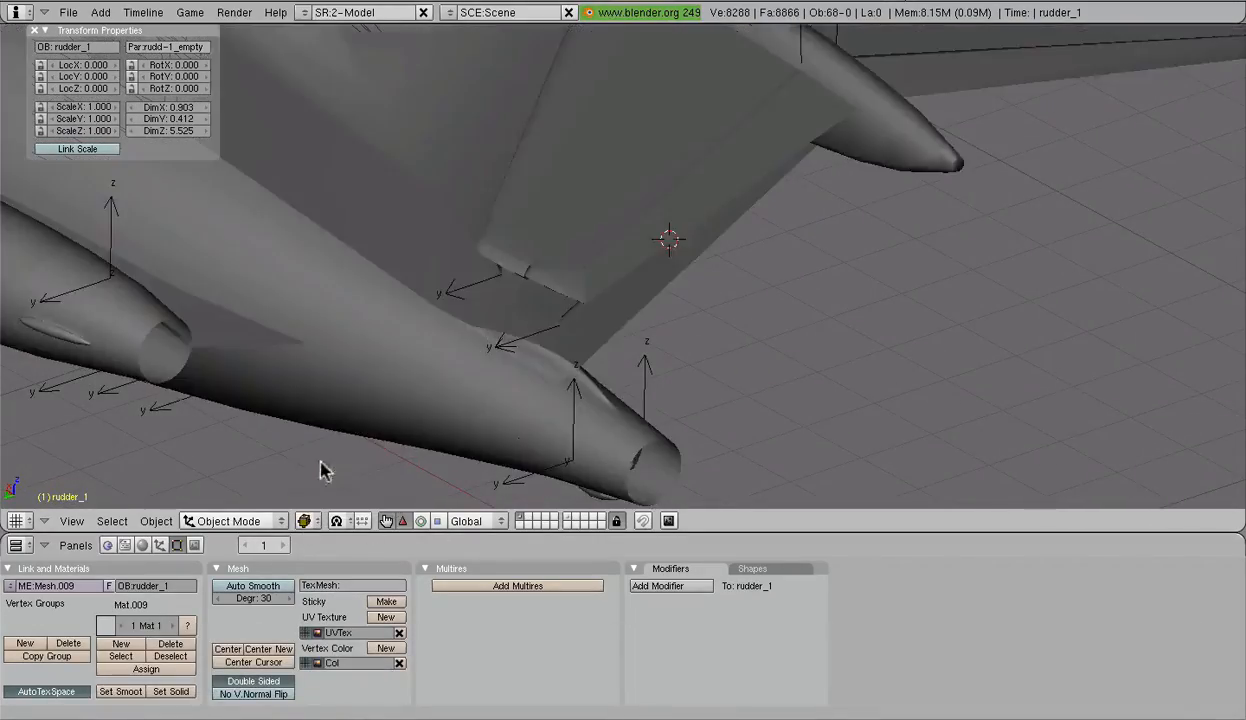
key("Right")
key("Right")
key("Right")
key("Right")
key("Right")
key("Right")
key("Right")
key("Right")
key("Right")
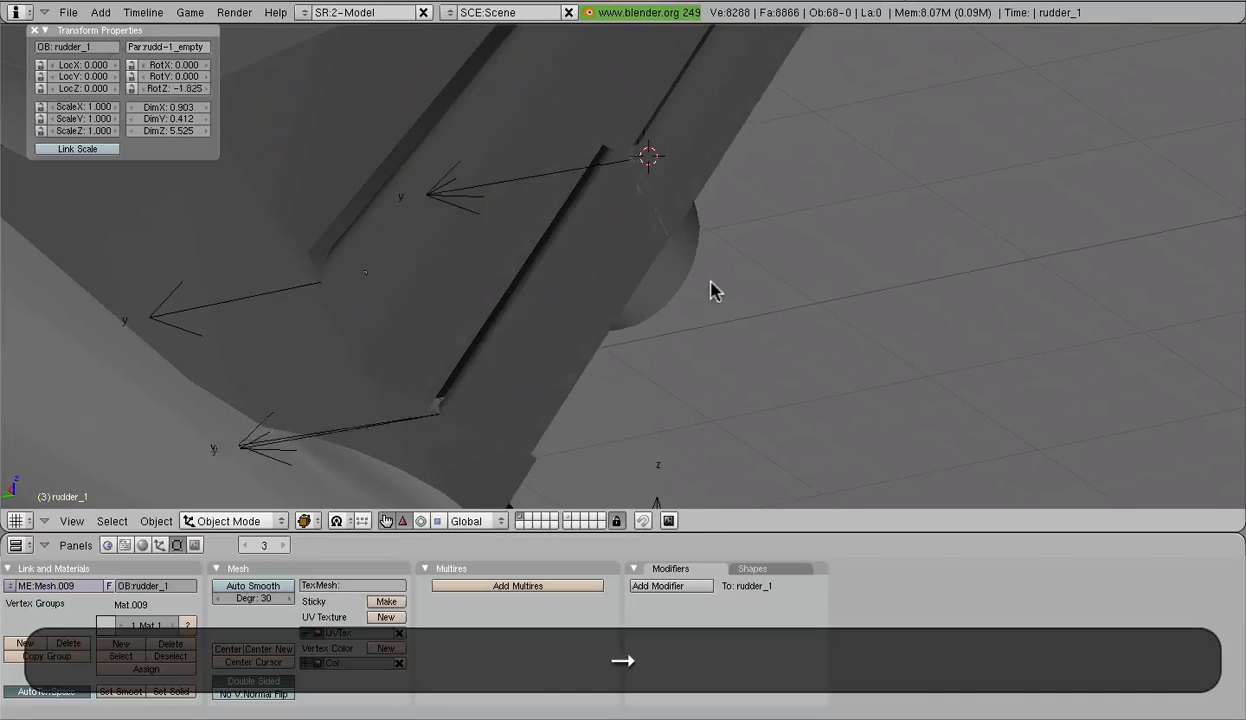
Step: From behind the tail, run the rudder deflection back and forth up to frame 23, return to frame 1, and inspect the hinge line
middle_click_drag(630, 308, 609, 311)
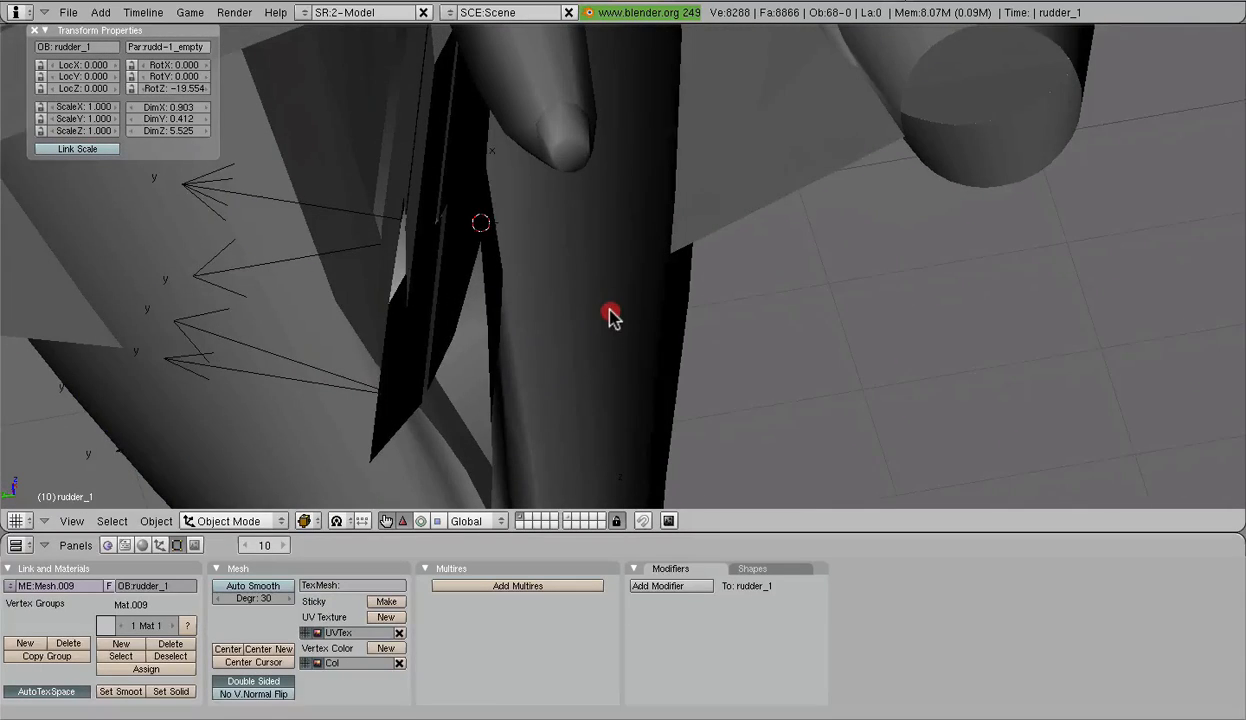
key("Left")
key("Left")
key("Left")
key("Left")
key("Left")
key("Left")
key("Left")
key("Left")
key("Right")
key("Right")
key("Right")
key("Right")
key("Right")
key("Right")
key("Right")
key("Right")
key("Right")
key("Right")
key("Right")
key("Right")
key("Right")
key("Right")
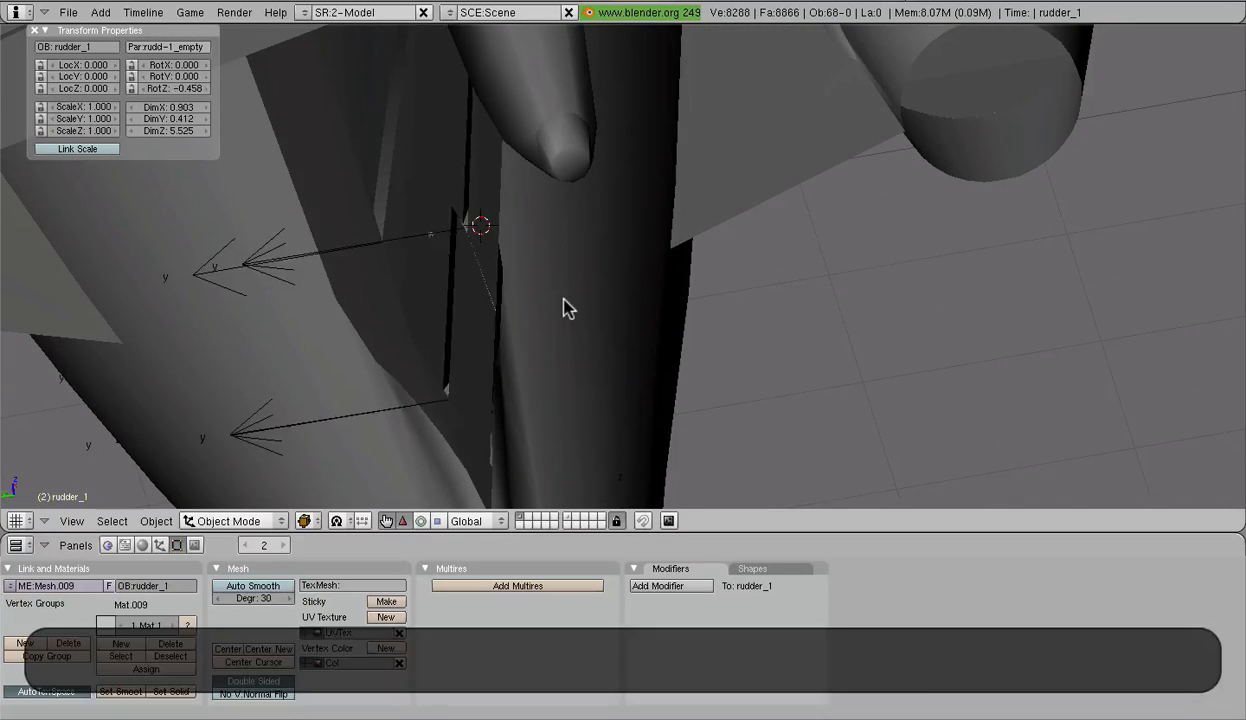
key("Right")
key("Right")
key("Right")
key("Right")
key("Right")
key("Right")
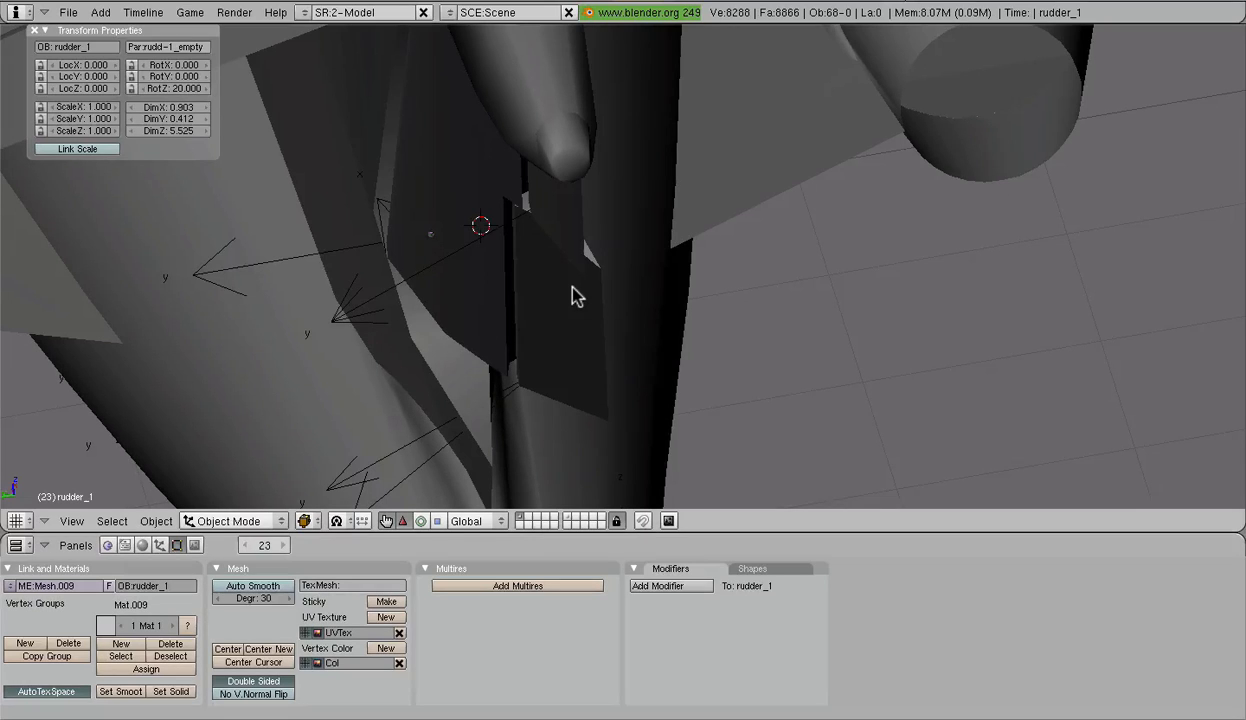
key("Down")
key("Down")
key("Down")
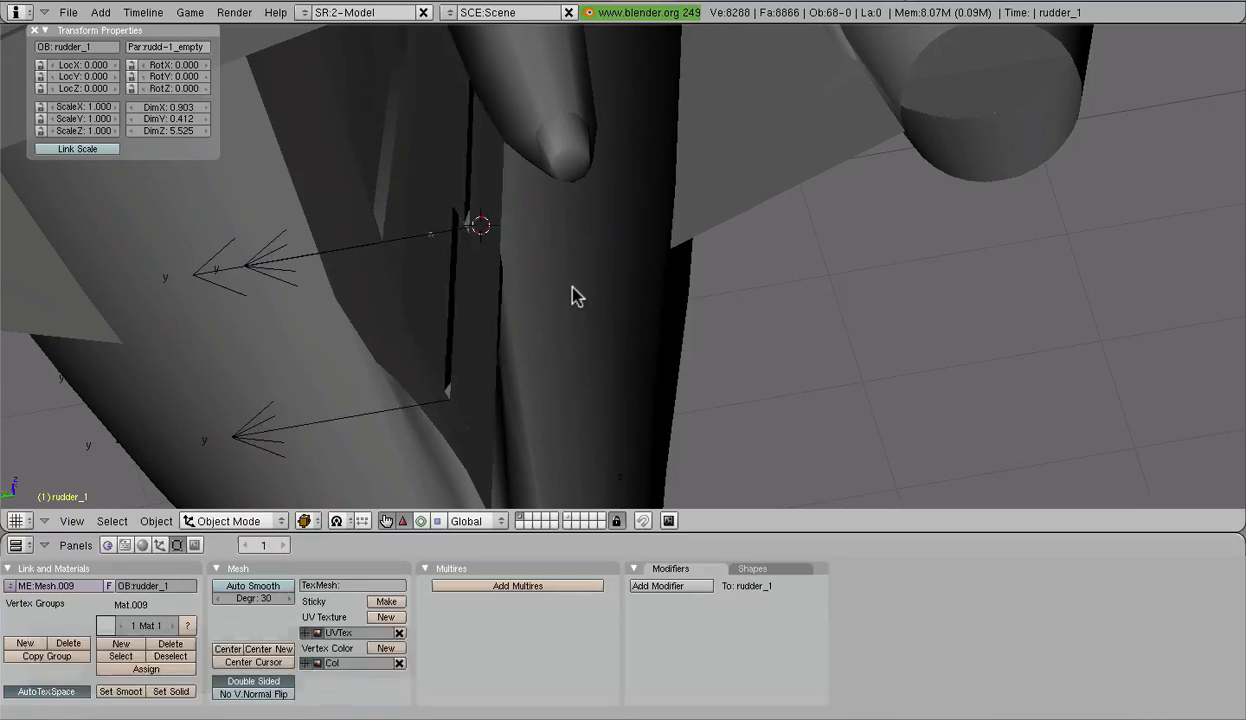
middle_click_drag(574, 287, 677, 271)
scroll(738, 264, "up", 5)
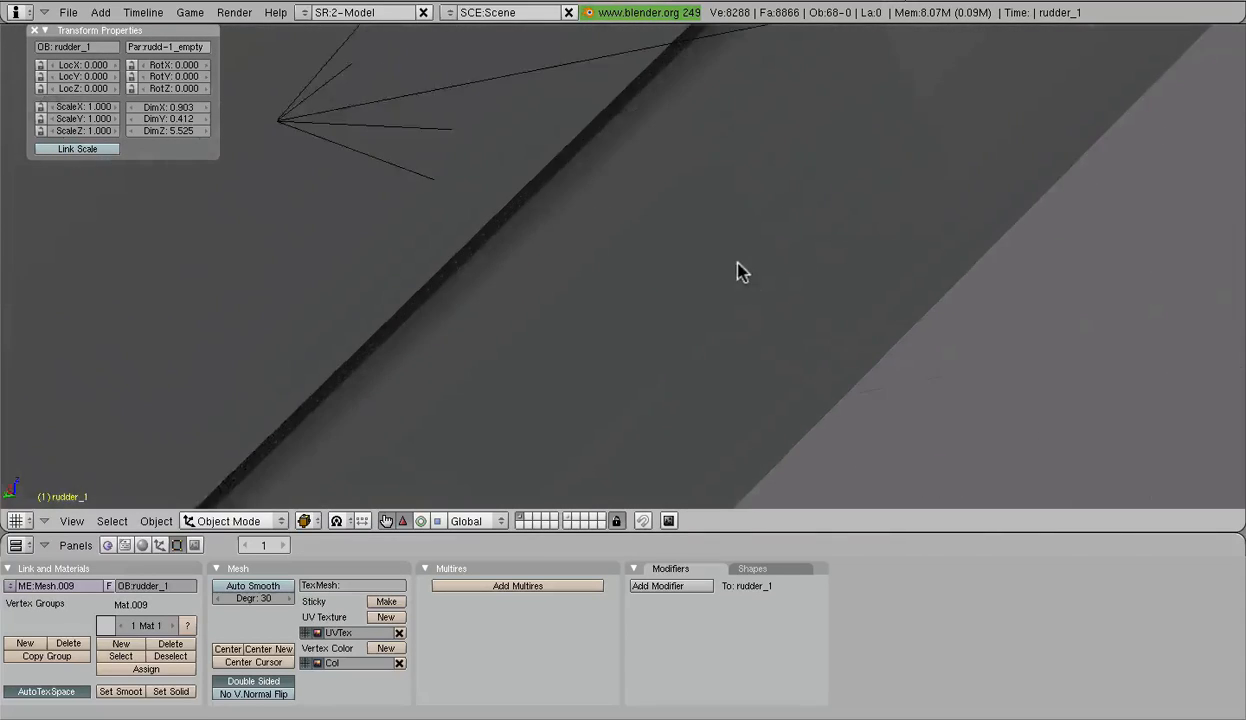
scroll(739, 263, "down", 6)
scroll(740, 270, "down", 5)
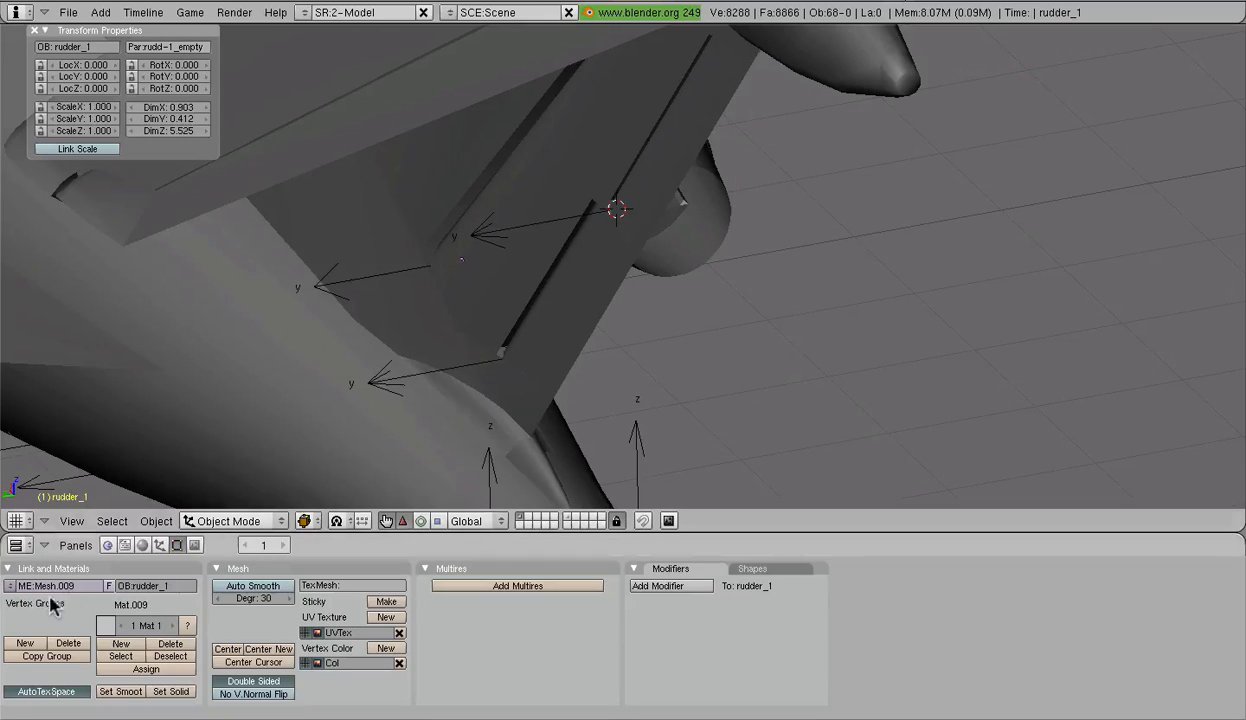
Step: Show the scripts window with the DNM View script and set the part class to Rudder
left_click(26, 545)
left_click(65, 246)
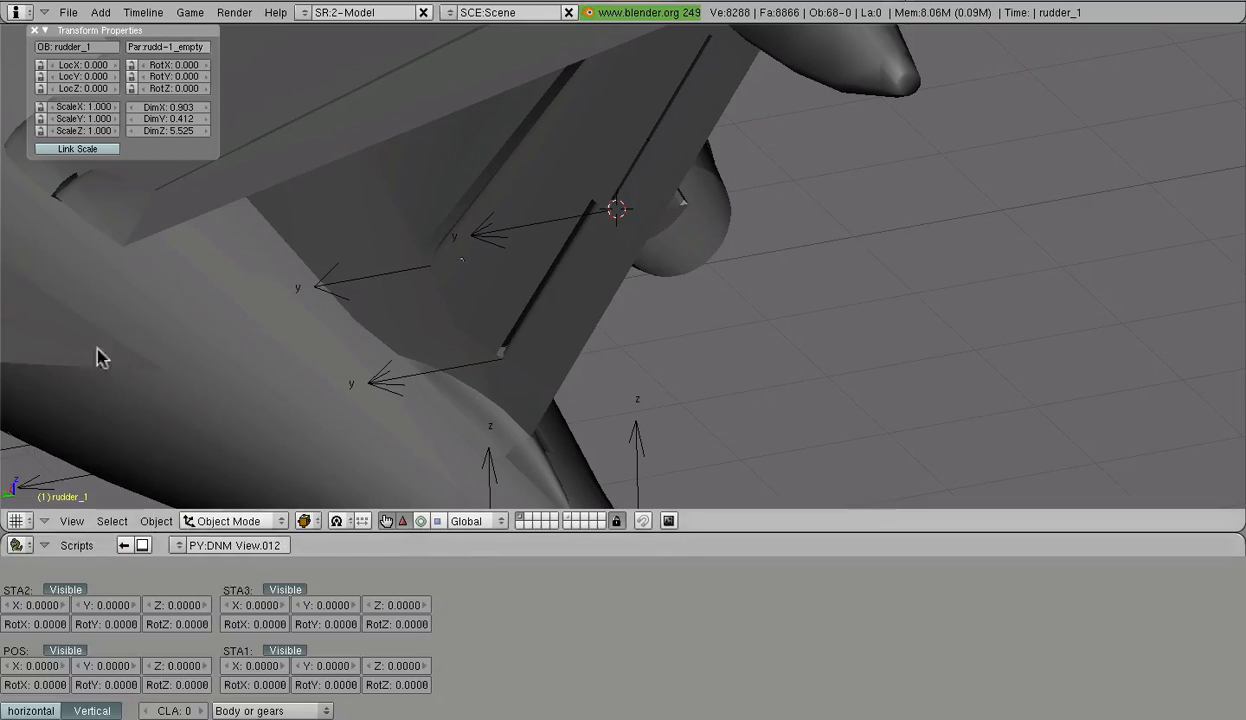
left_click(245, 710)
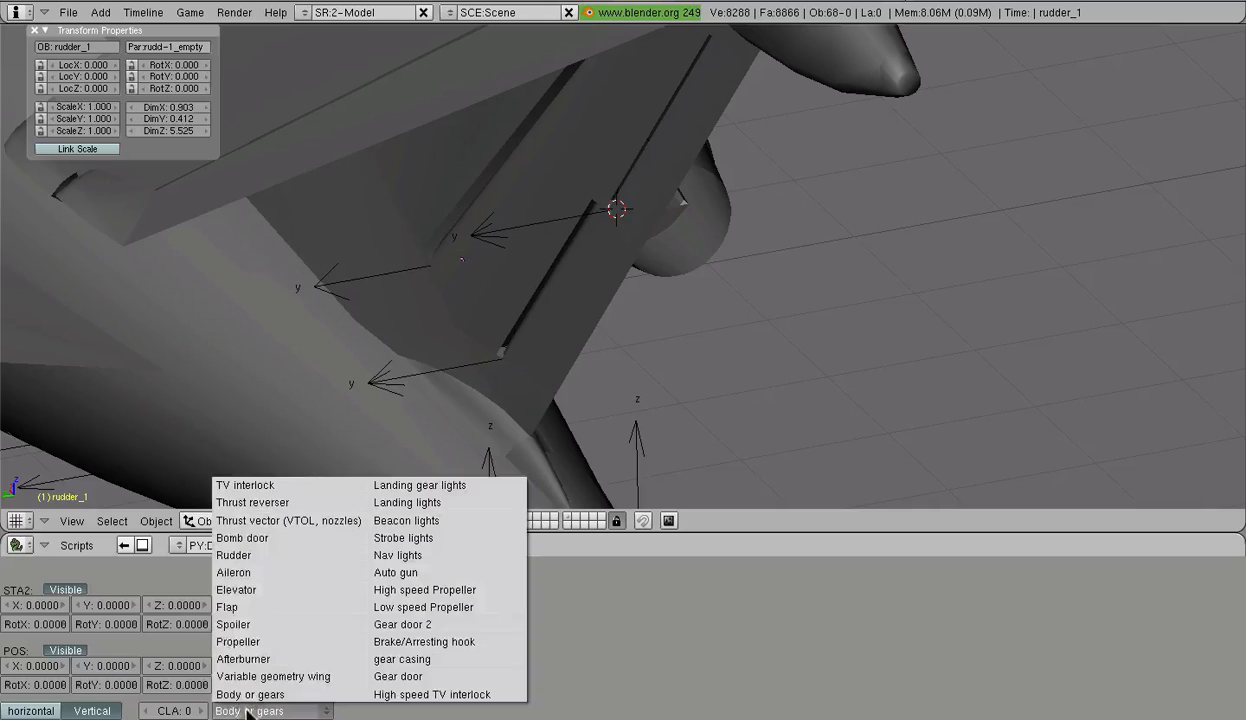
left_click(276, 572)
left_click(252, 710)
left_click(240, 555)
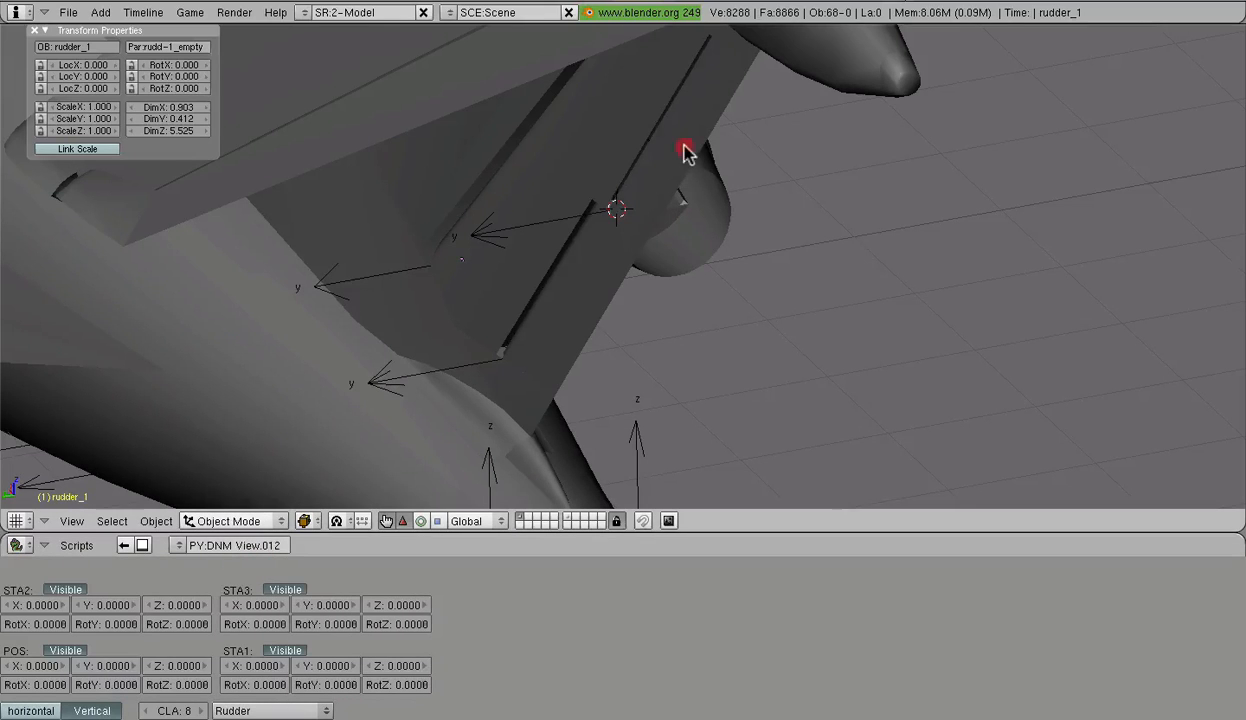
Step: Select rudder_3 on the tail and toggle the first space handler script for the 3D view
middle_click_drag(759, 304, 820, 289)
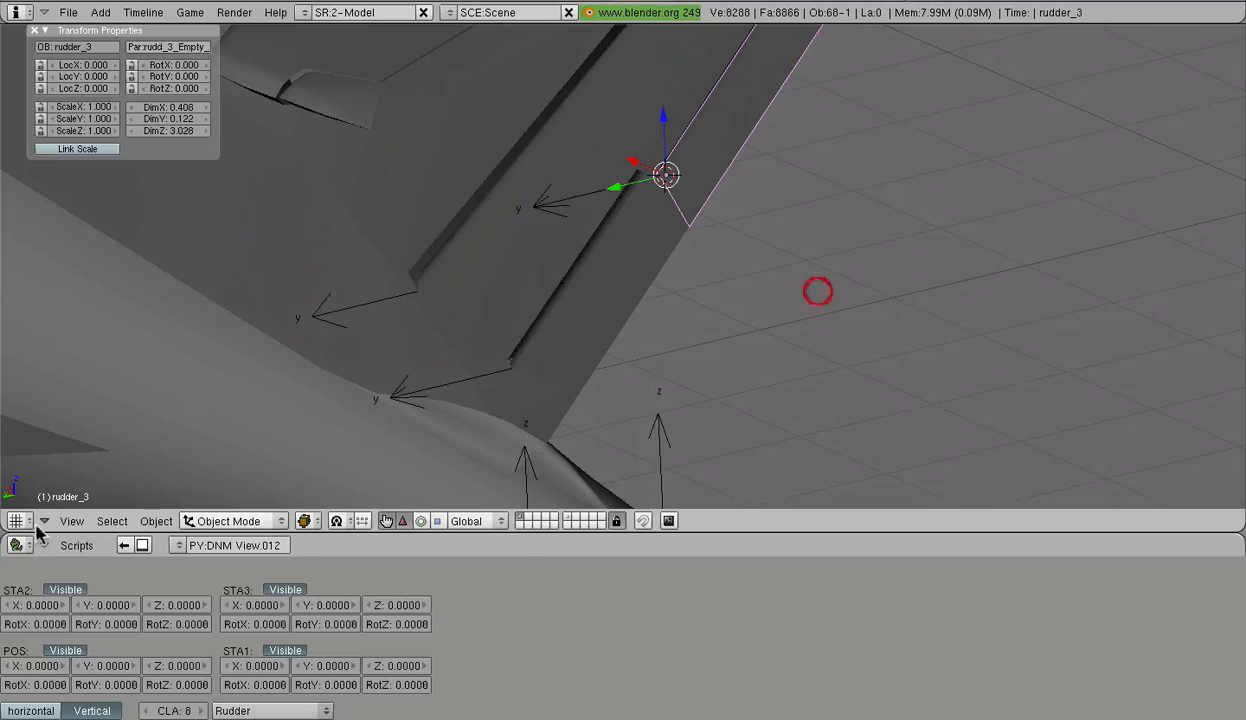
left_click(70, 522)
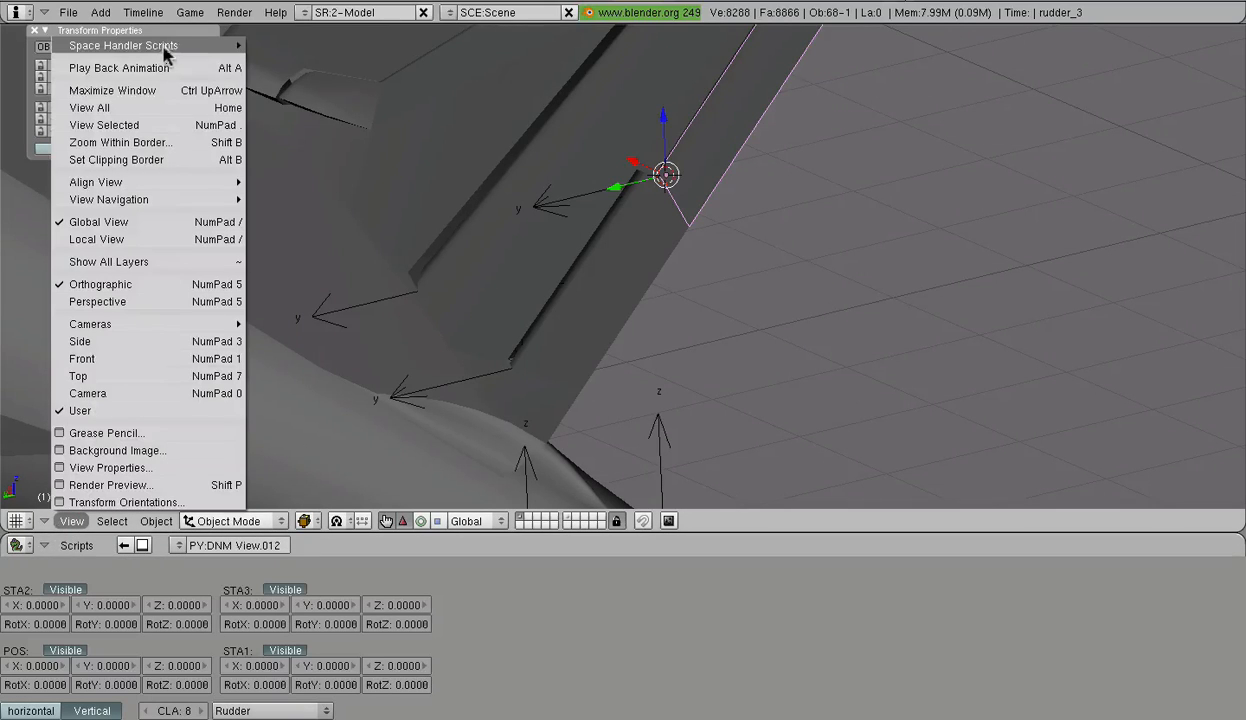
mouse_move(166, 50)
left_click(312, 62)
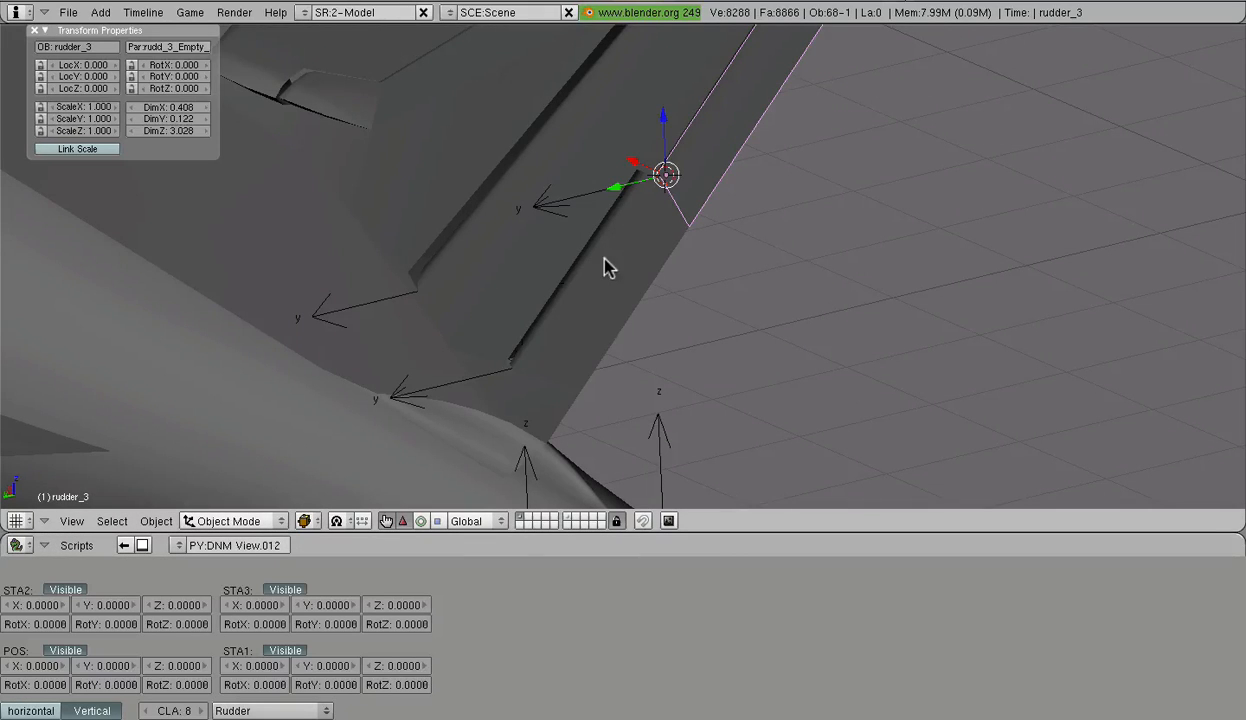
Step: Examine rudder_3 and the surrounding tail from several angles and distances
middle_click_drag(617, 265, 588, 287)
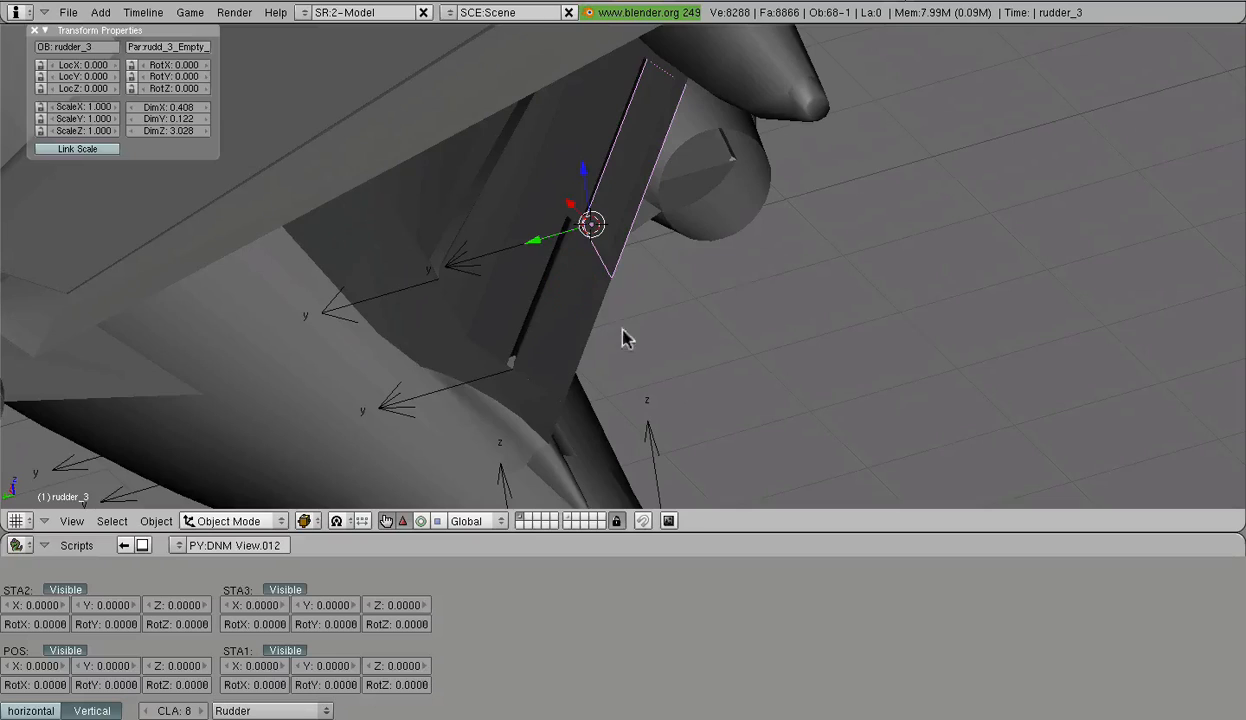
middle_click_drag(671, 325, 745, 286)
scroll(768, 139, "down", 2)
scroll(768, 145, "up", 4)
middle_click_drag(934, 142, 687, 314, "shift")
scroll(796, 283, "down", 4)
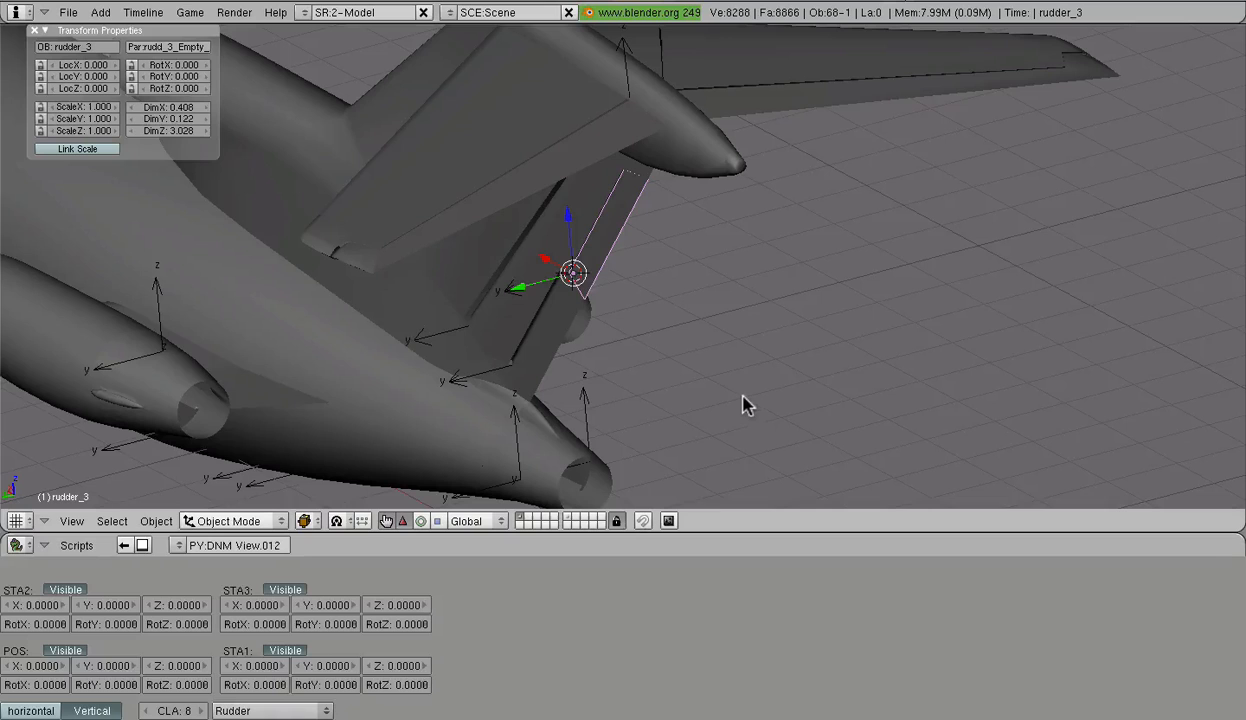
Step: Keyframe rudder_3's rotation at frame 1, and at frame 11 with the panel rotated -10 degrees about its local Z axis
key("i")
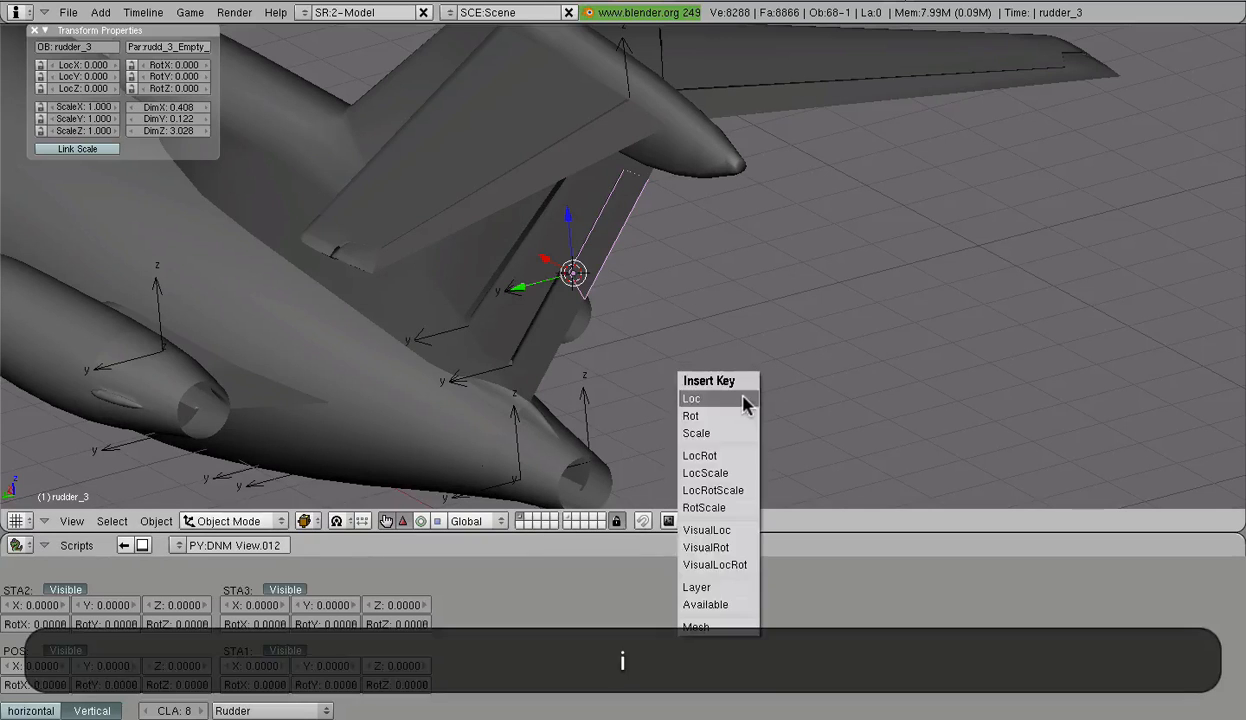
left_click(745, 415)
key("Up")
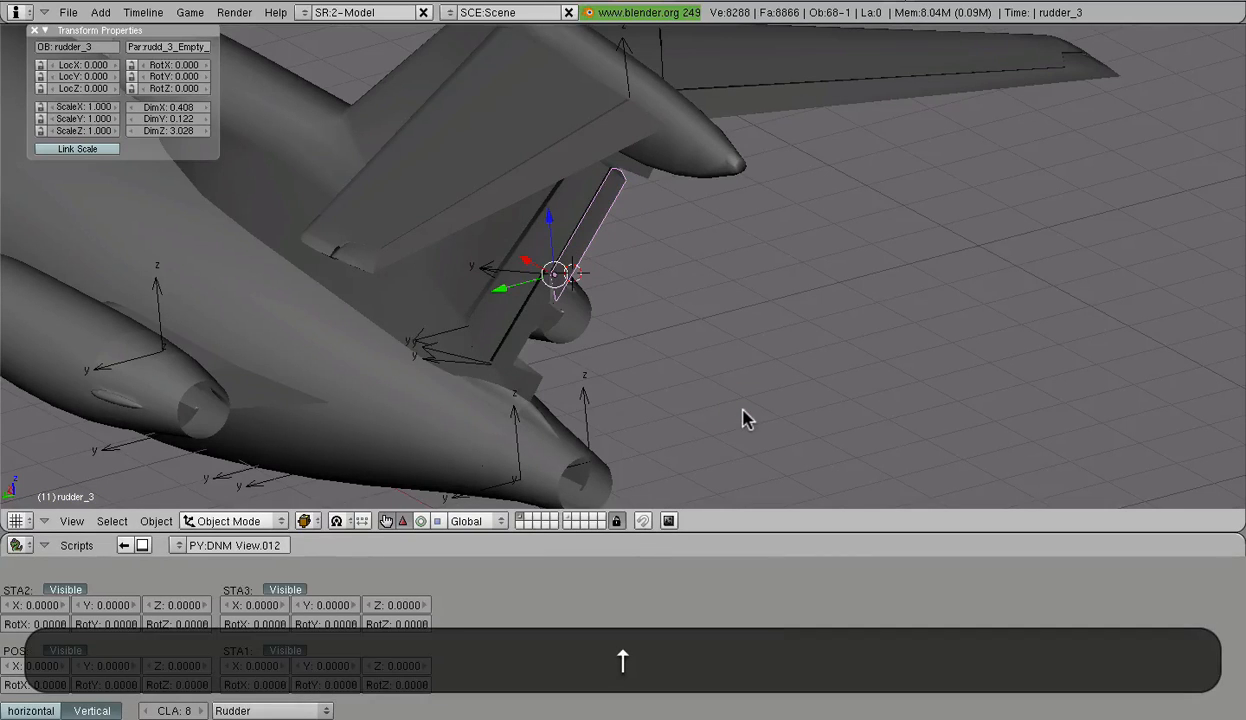
key("r")
key("z")
key("z")
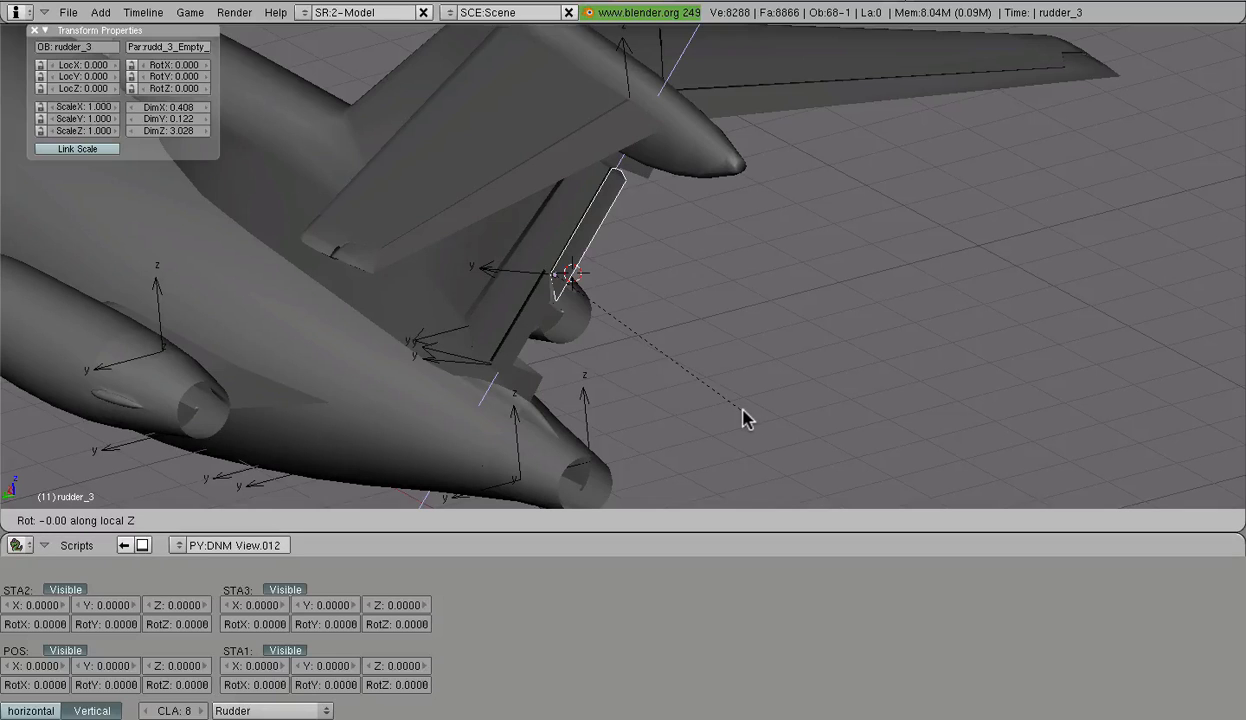
type("10")
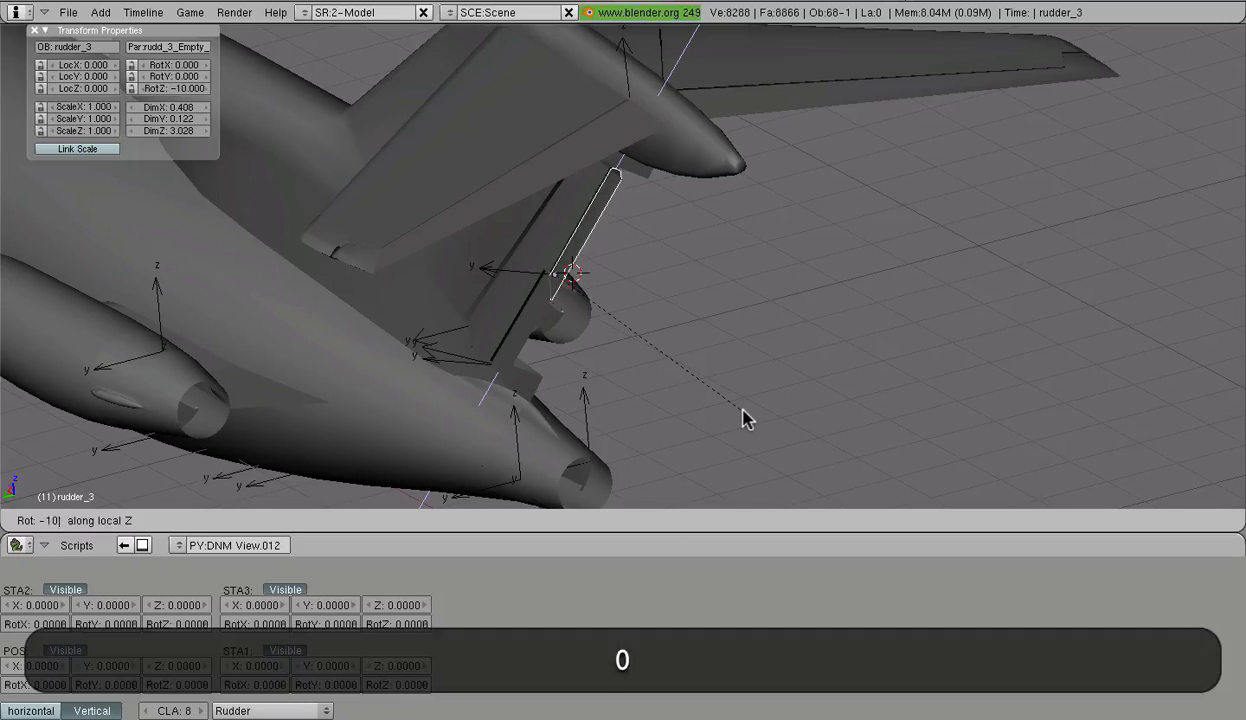
key("Return")
key("i")
left_click(745, 418)
Step: At frame 21, rotate rudder_3 by 20 degrees about its Z axis to RotZ 10 and insert a rotation keyframe
key("Up")
mouse_move(686, 402)
middle_mouse_down()
mouse_move(509, 431)
mouse_move(591, 276)
mouse_move(384, 286)
mouse_move(420, 284)
middle_mouse_up()
type("rz20")
key("Return")
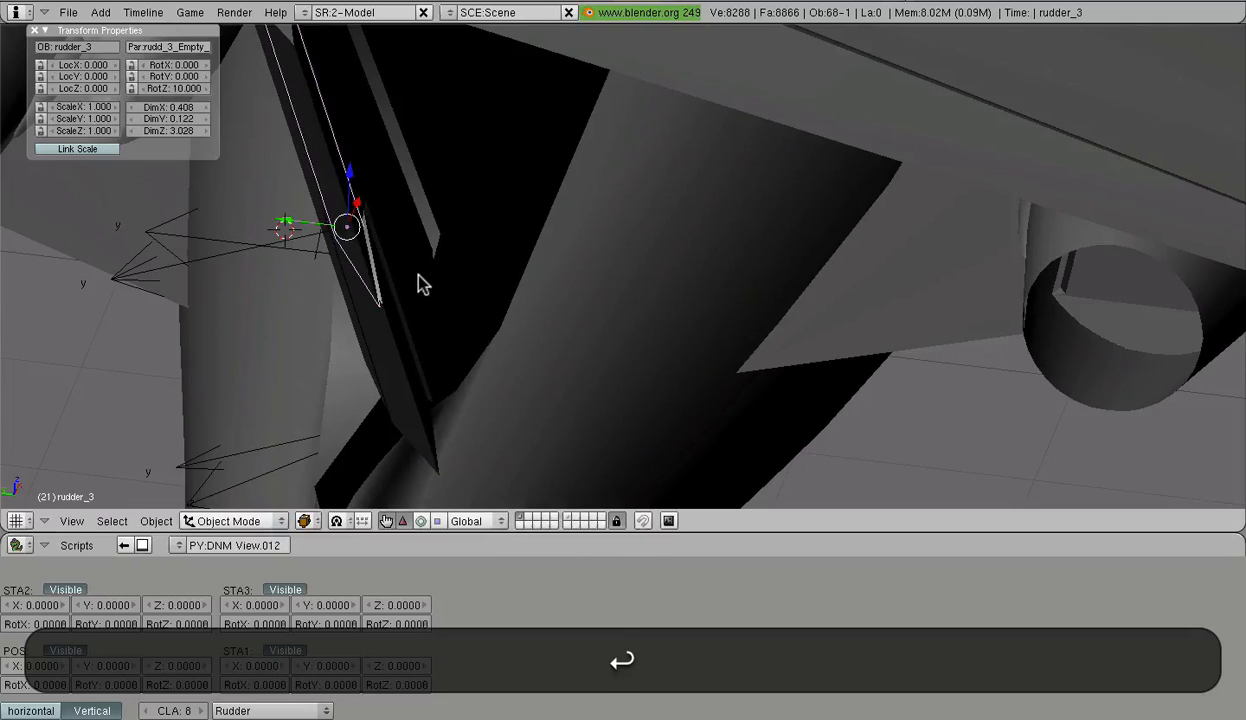
scroll(417, 281, "down", 3)
key("i")
left_click(428, 270)
Step: Run the rudder_3 deflection backward and forward through the frames, checking it from behind and from the side, and return to frame 1
middle_click_drag(428, 270, 535, 293)
key("Left")
key("Left")
key("Left")
key("Left")
key("Left")
key("Left")
key("Left")
key("Left")
key("Left")
key("Left")
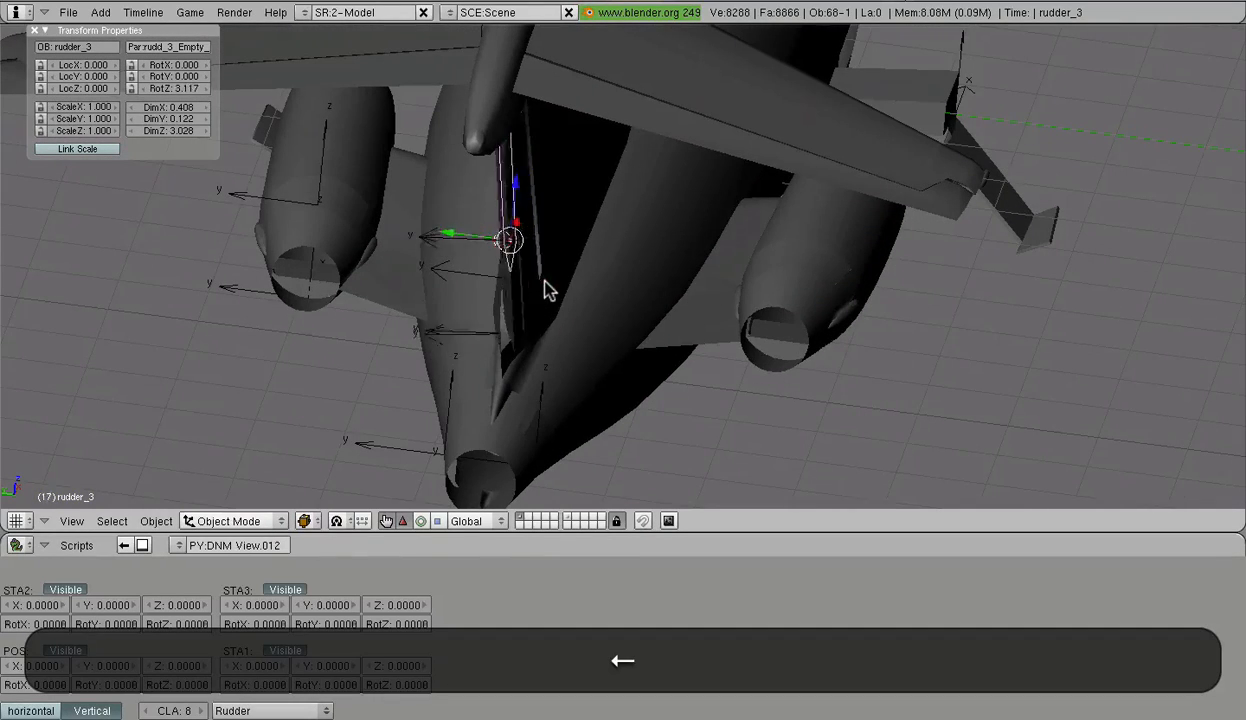
middle_click_drag(537, 285, 815, 307)
scroll(632, 328, "up", 6)
key("Right")
key("Right")
key("Right")
key("Right")
key("Right")
key("Right")
key("Right")
key("Right")
key("Right")
key("Right")
key("Right")
key("Right")
key("Right")
scroll(548, 350, "down", 8)
key("Down")
key("Down")
key("Down")
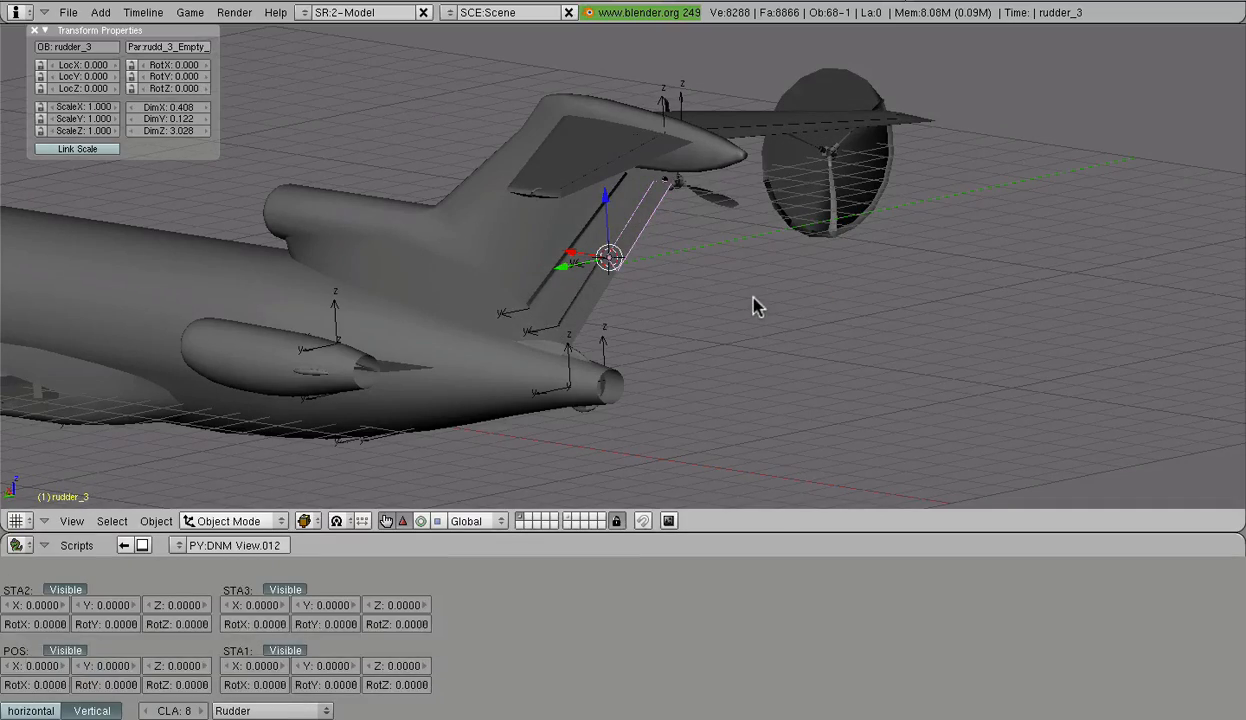
Step: Select the upper panel rudder_3 and the lower panel rudder_2 in turn to check their transforms and DNM settings
key("a")
middle_click_drag(690, 286, 620, 265)
scroll(548, 226, "up", 3)
middle_click_drag(576, 222, 606, 222)
right_click(628, 181)
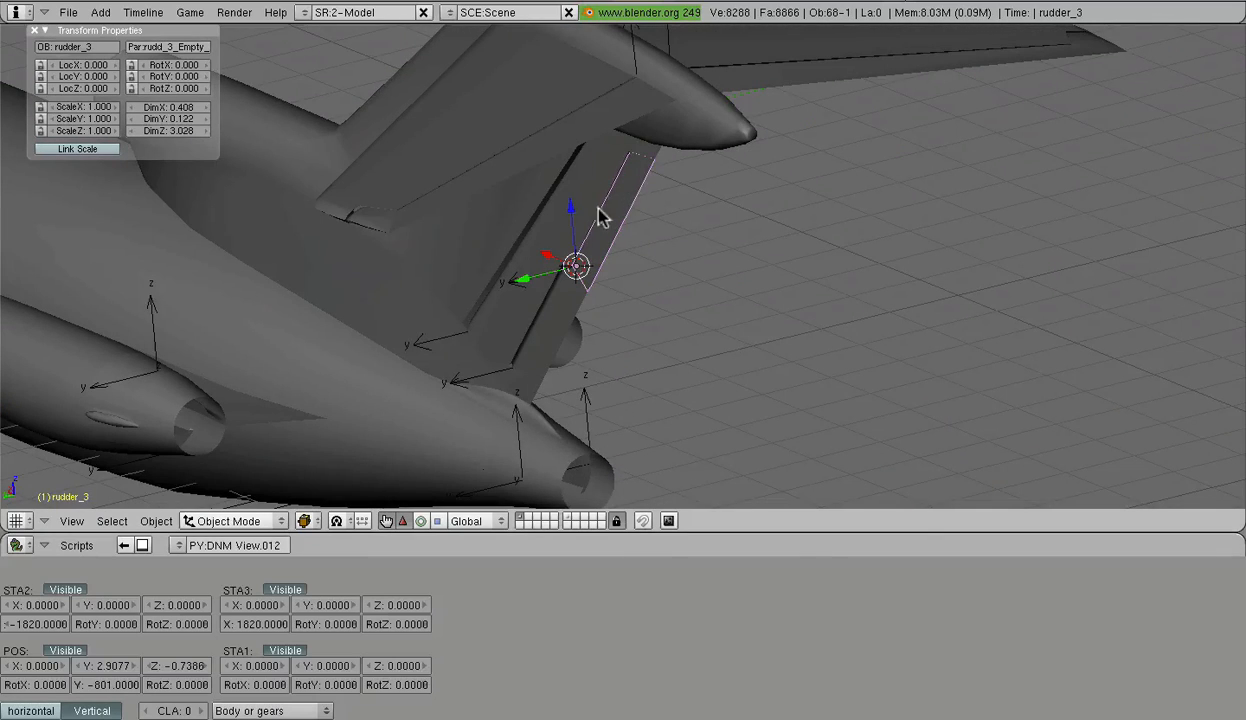
right_click(550, 310)
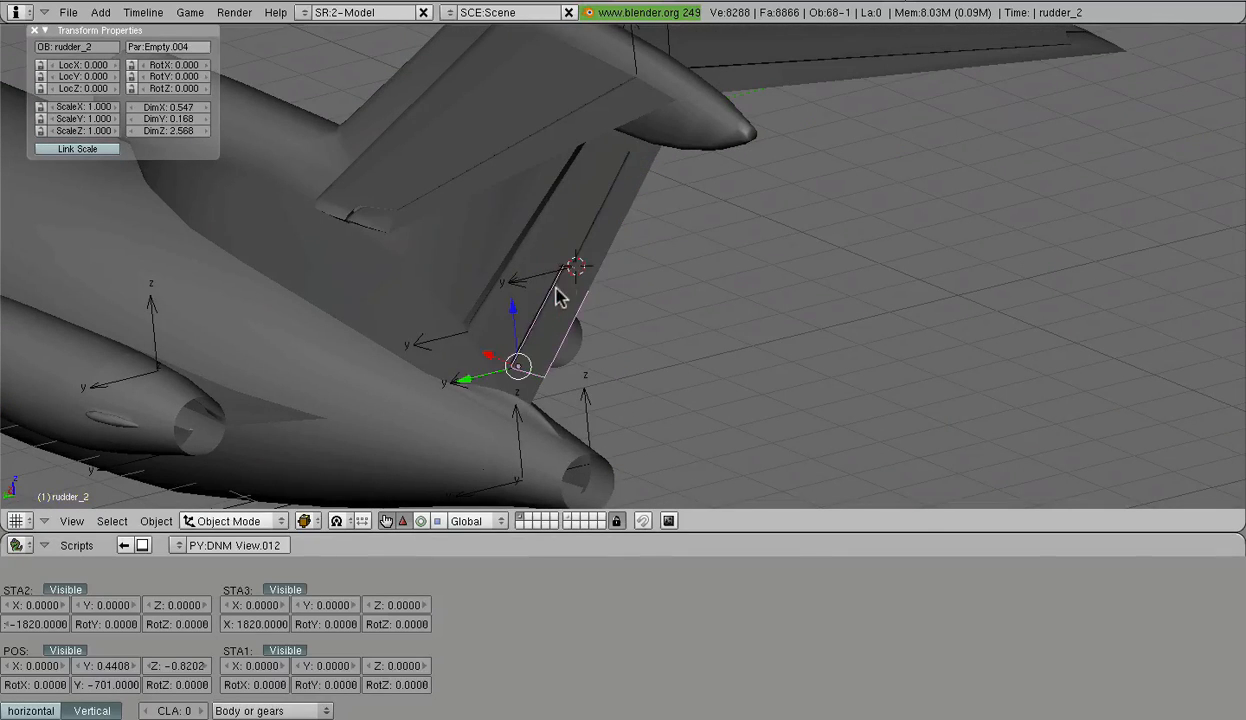
Step: Deselect everything and examine the tail and its rudder panels from several angles
scroll(622, 249, "down", 2)
scroll(634, 250, "down", 2)
key("a")
middle_click_drag(656, 264, 676, 353)
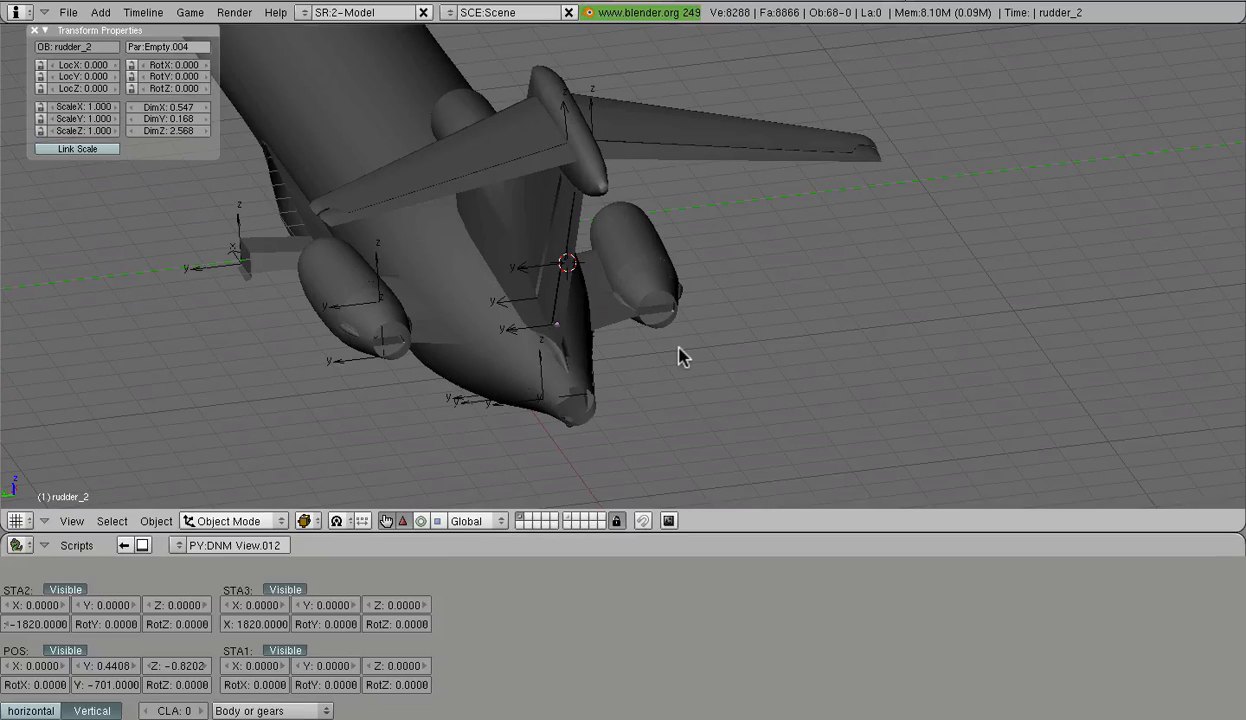
mouse_move(826, 328)
middle_mouse_down()
mouse_move(629, 314)
mouse_move(893, 297)
middle_mouse_up()
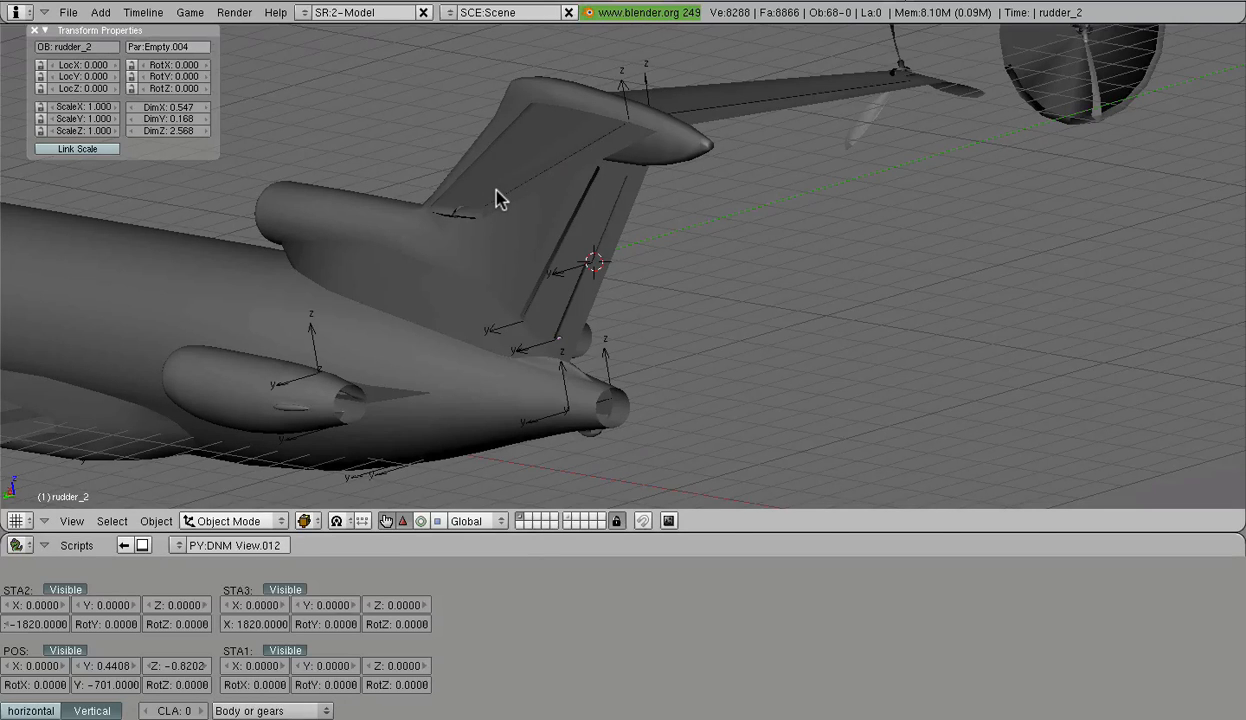
mouse_move(795, 278)
middle_mouse_down()
mouse_move(668, 282)
mouse_move(695, 290)
middle_mouse_up()
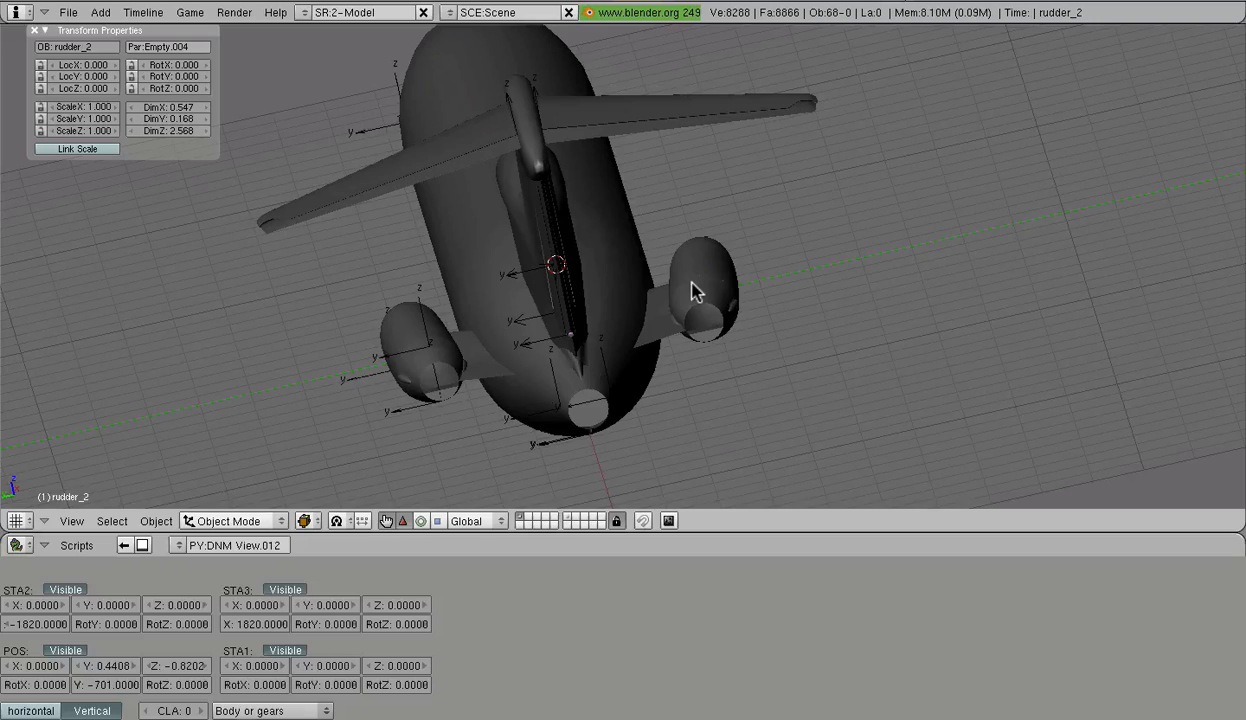